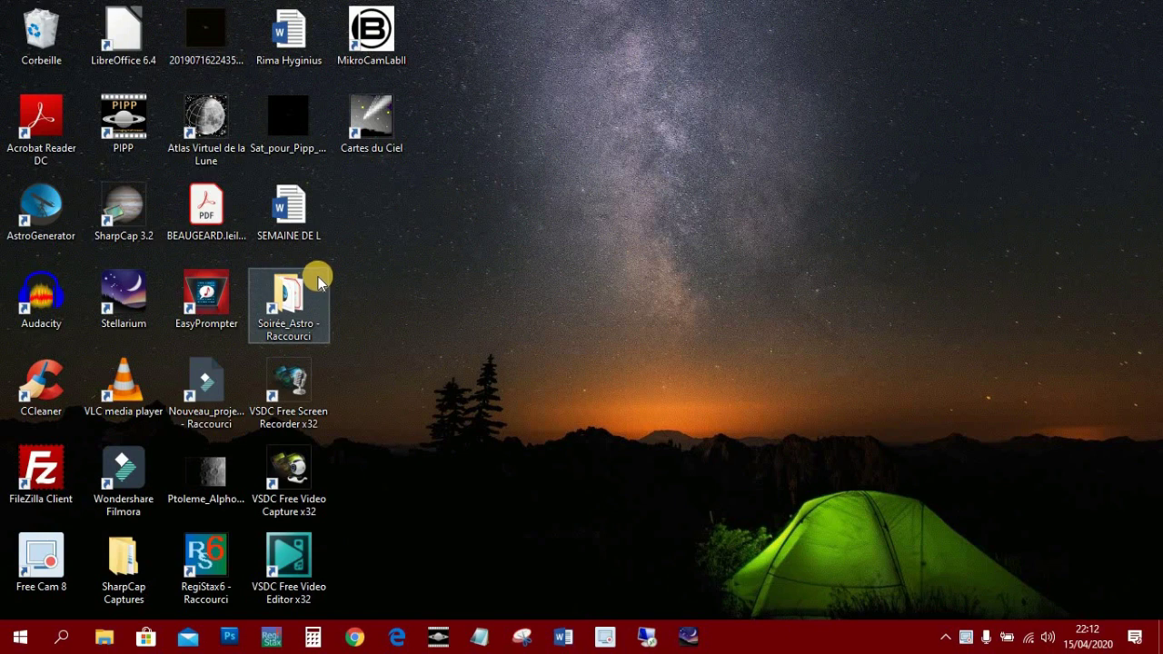
Launch PIPP from the desktop and maximize its window
click(124, 125)
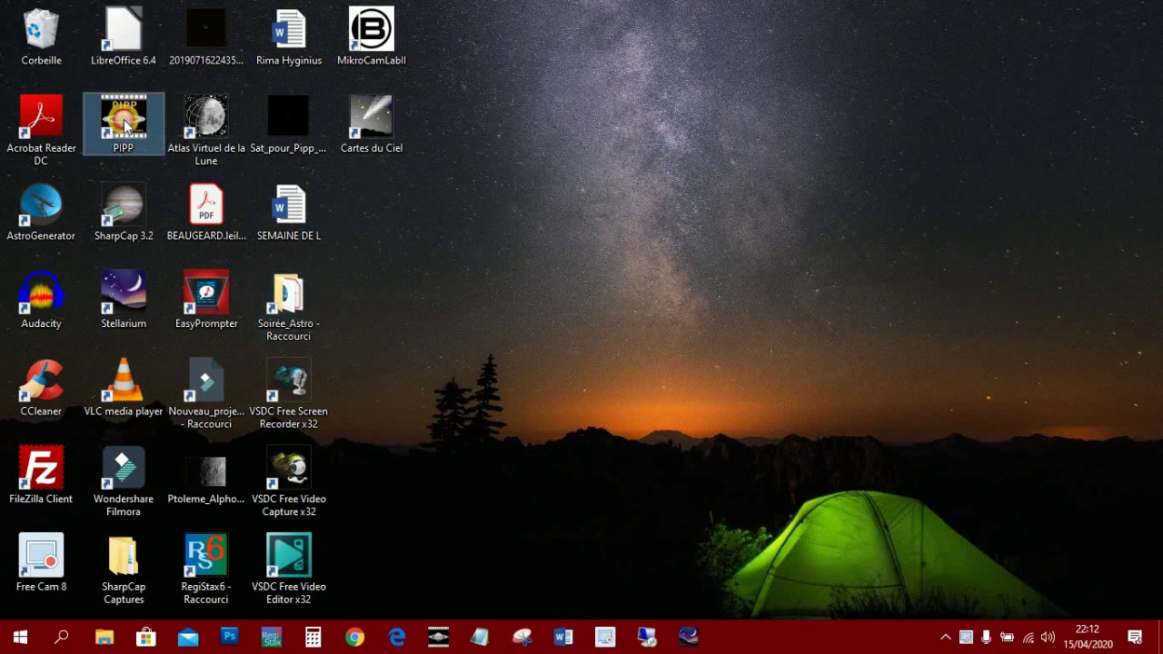
double_click(125, 125)
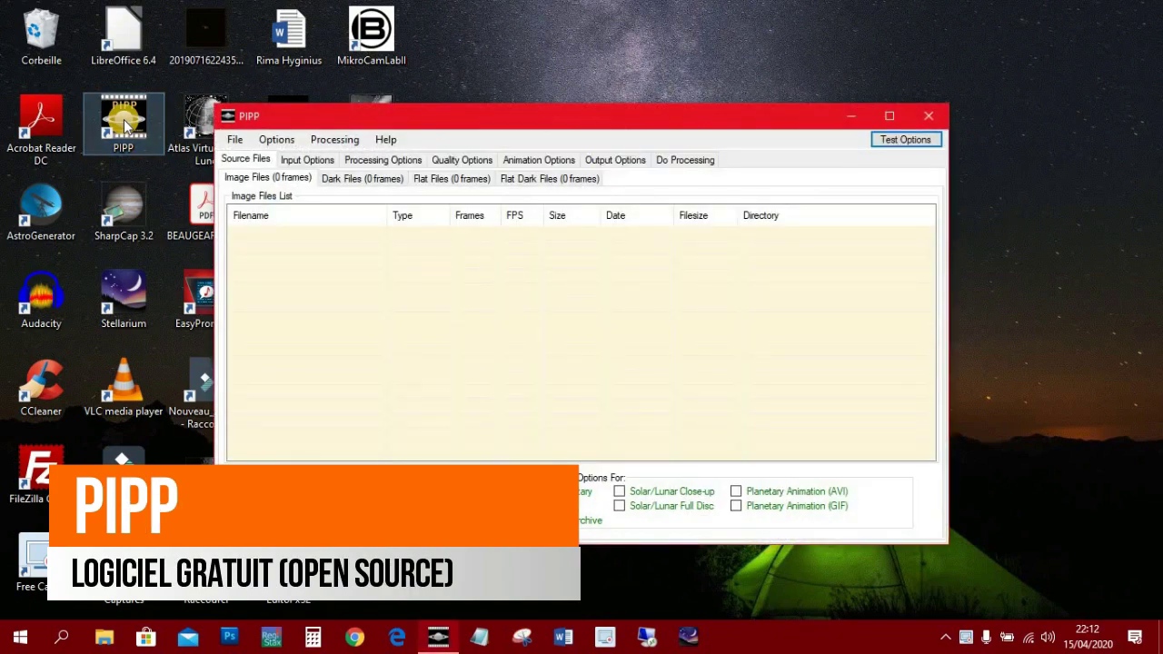
click(889, 116)
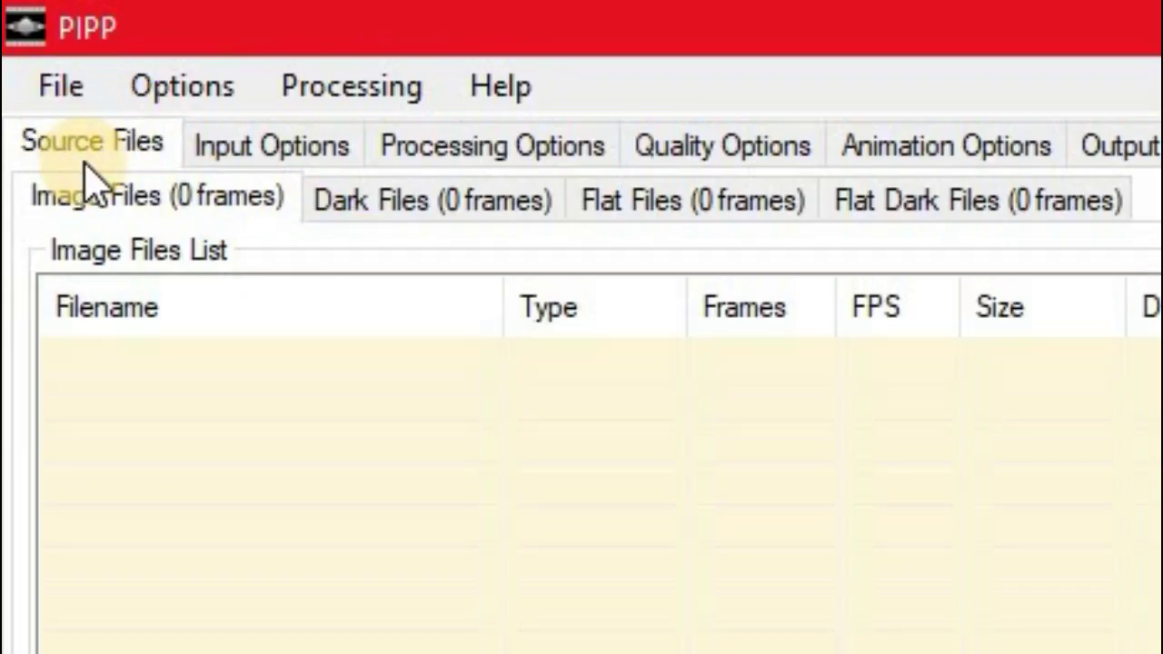
click(57, 82)
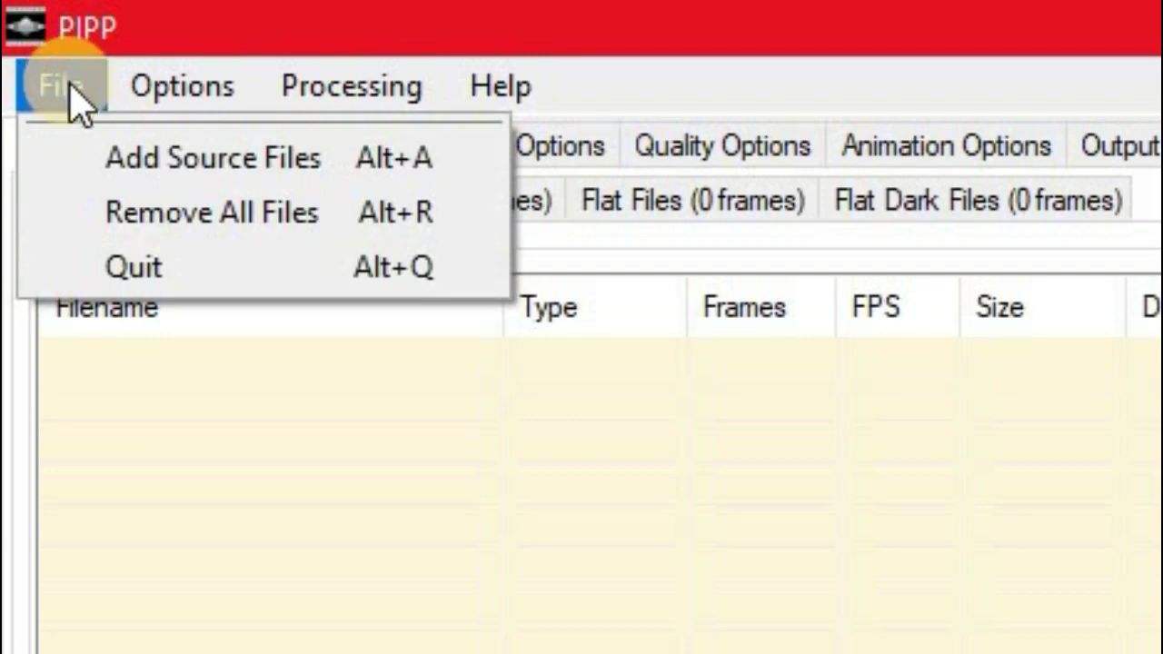
click(162, 163)
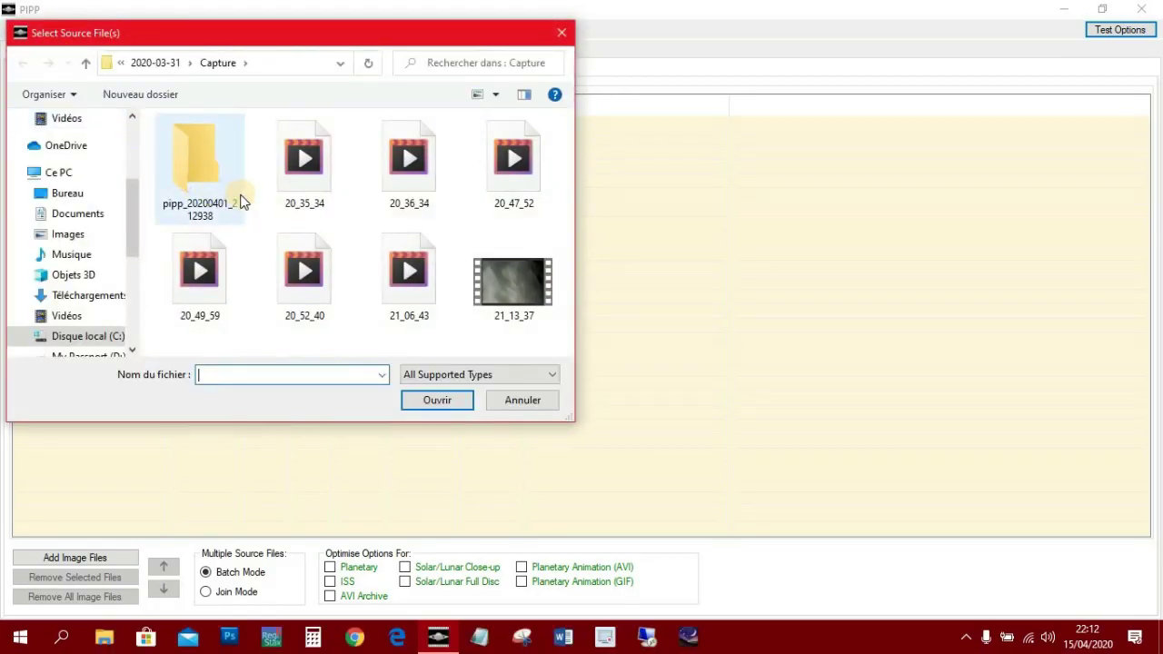
click(100, 225)
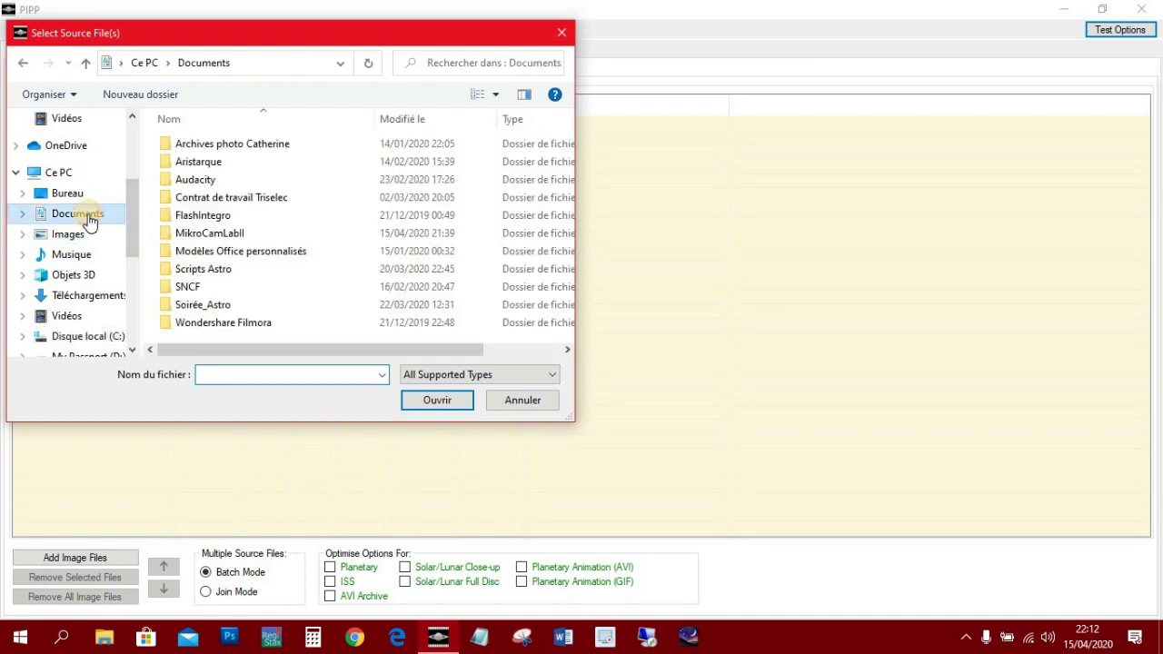
click(211, 234)
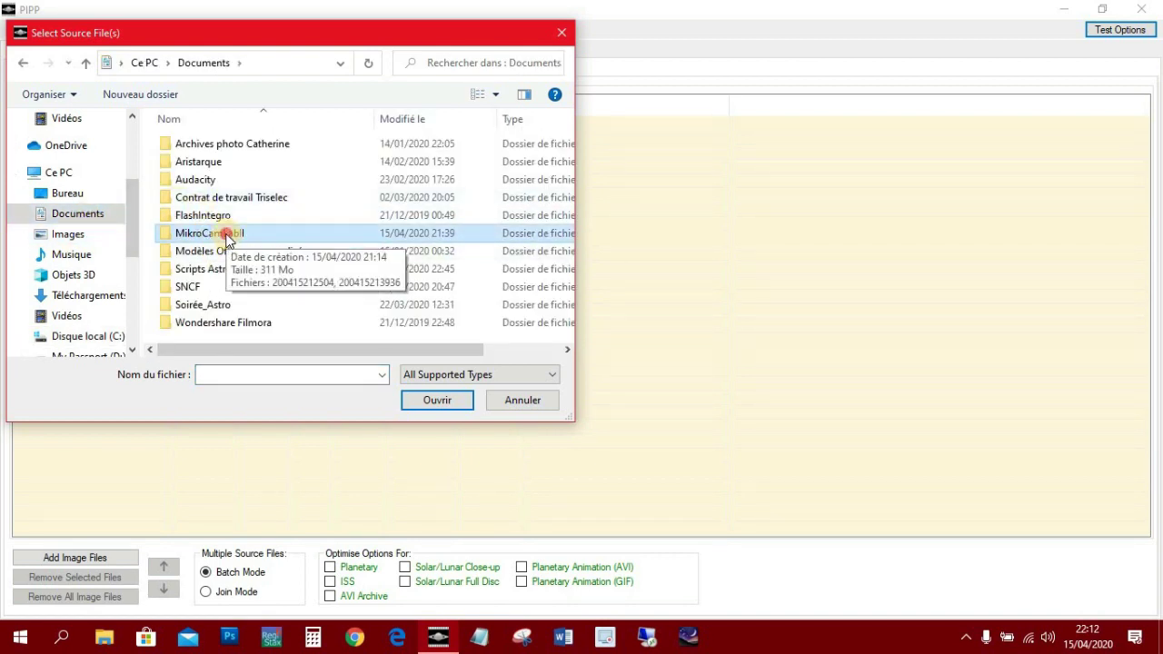
double_click(227, 238)
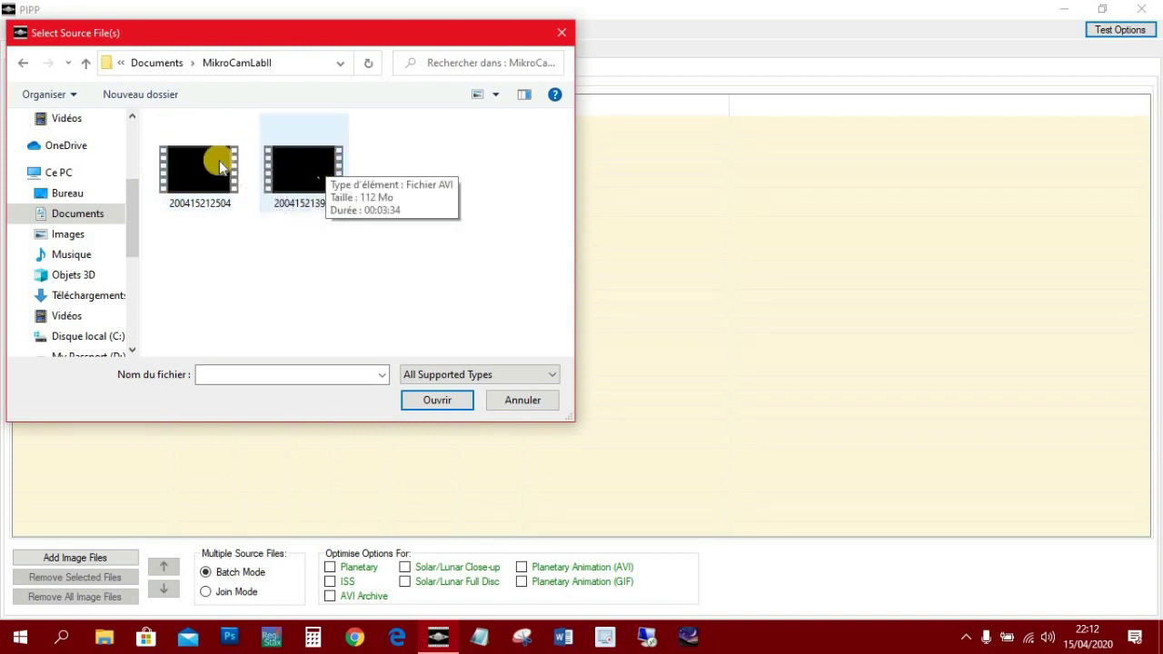
click(200, 169)
click(199, 176)
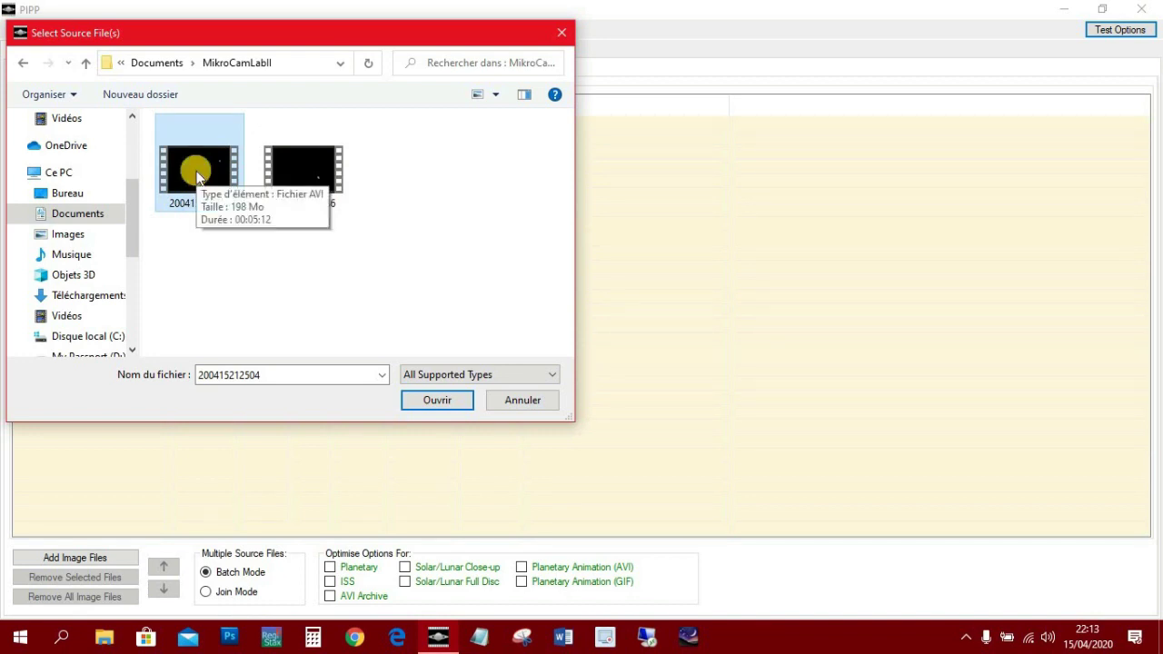
double_click(198, 176)
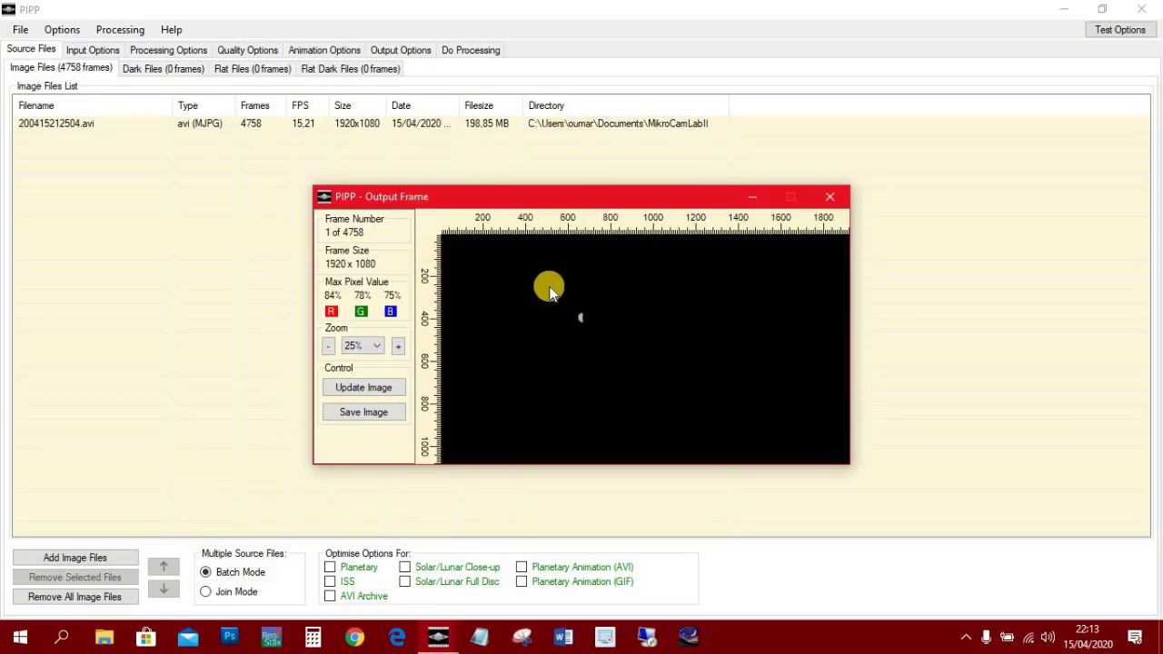
Inspect the planet in the output frame preview at 50% zoom with its window moved fully into view, and minimize the preview
click(381, 346)
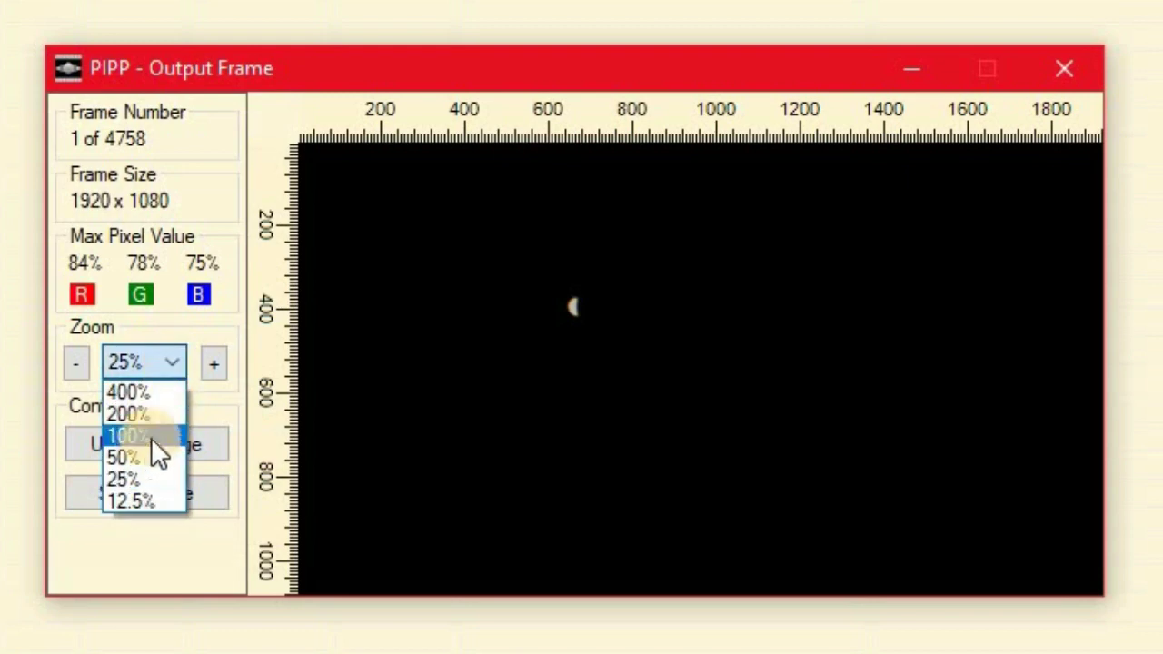
click(361, 393)
click(142, 459)
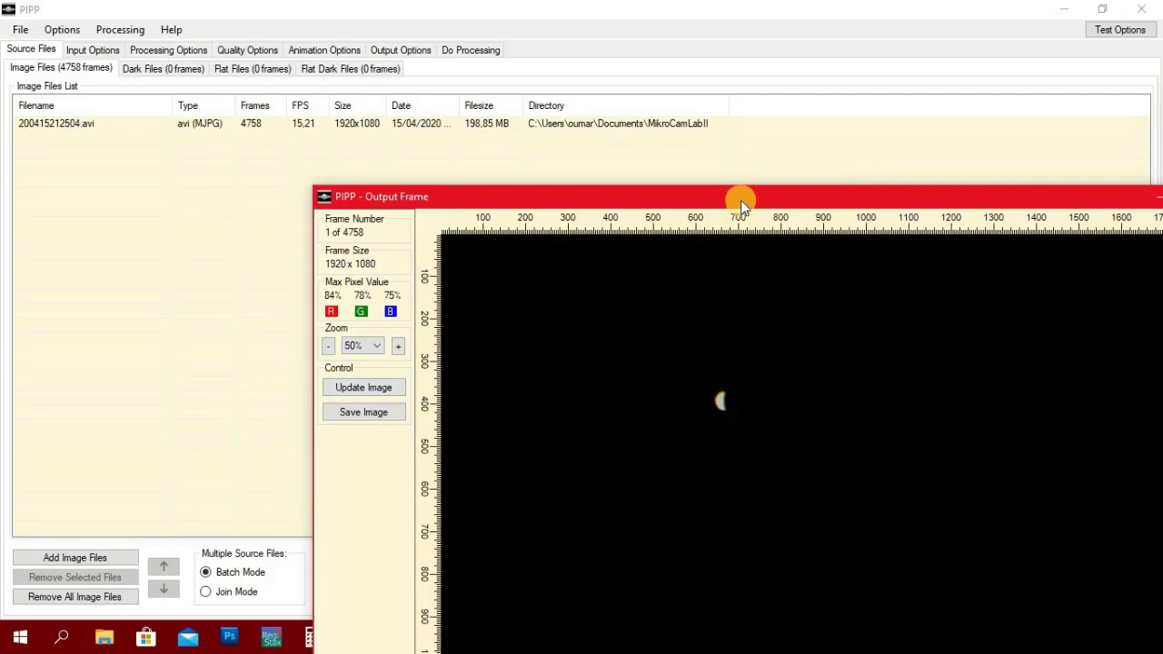
drag(740, 200, 588, 65)
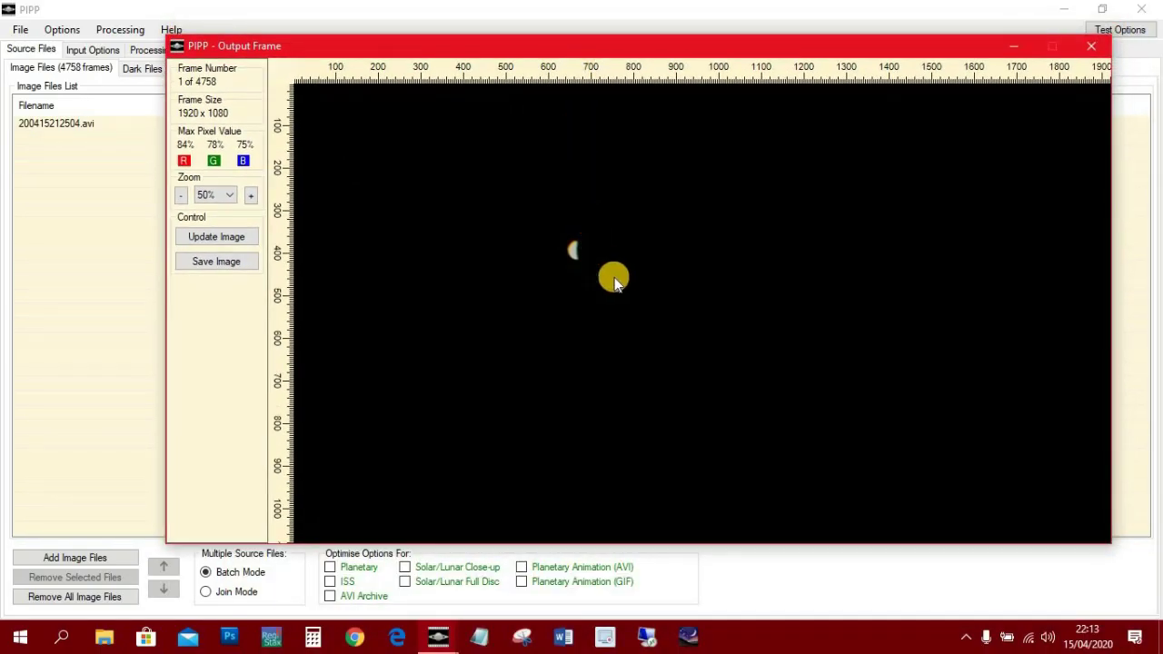
click(446, 309)
drag(521, 51, 509, 25)
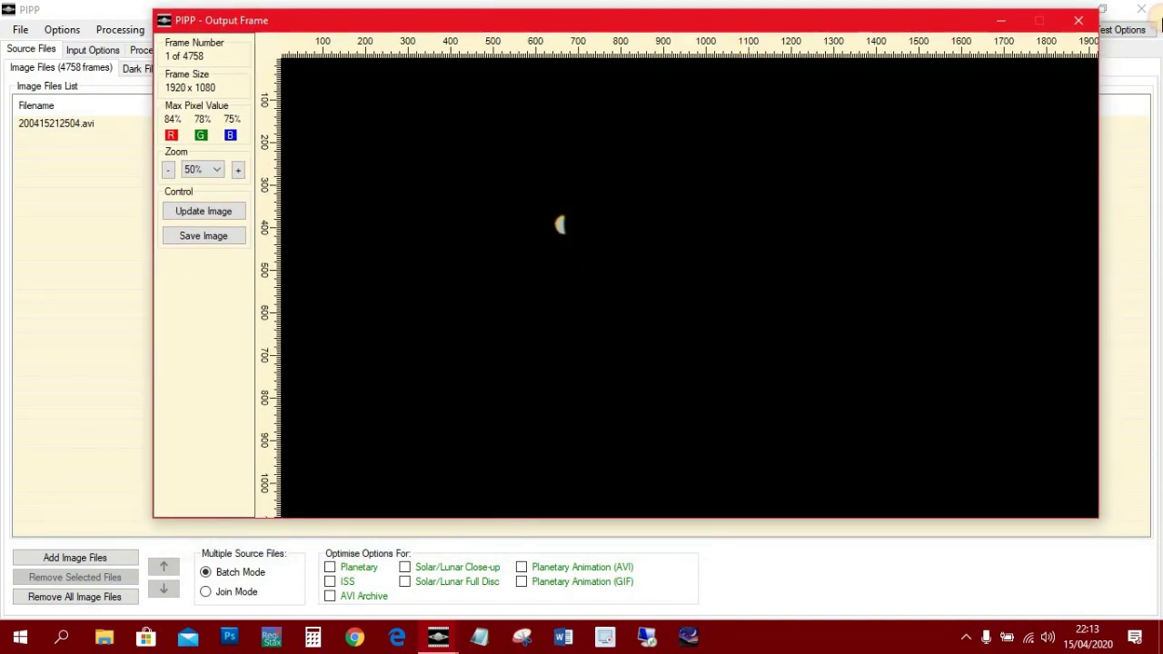
click(1001, 20)
Optimise the options for Planetary and minimize the output frame preview
click(331, 568)
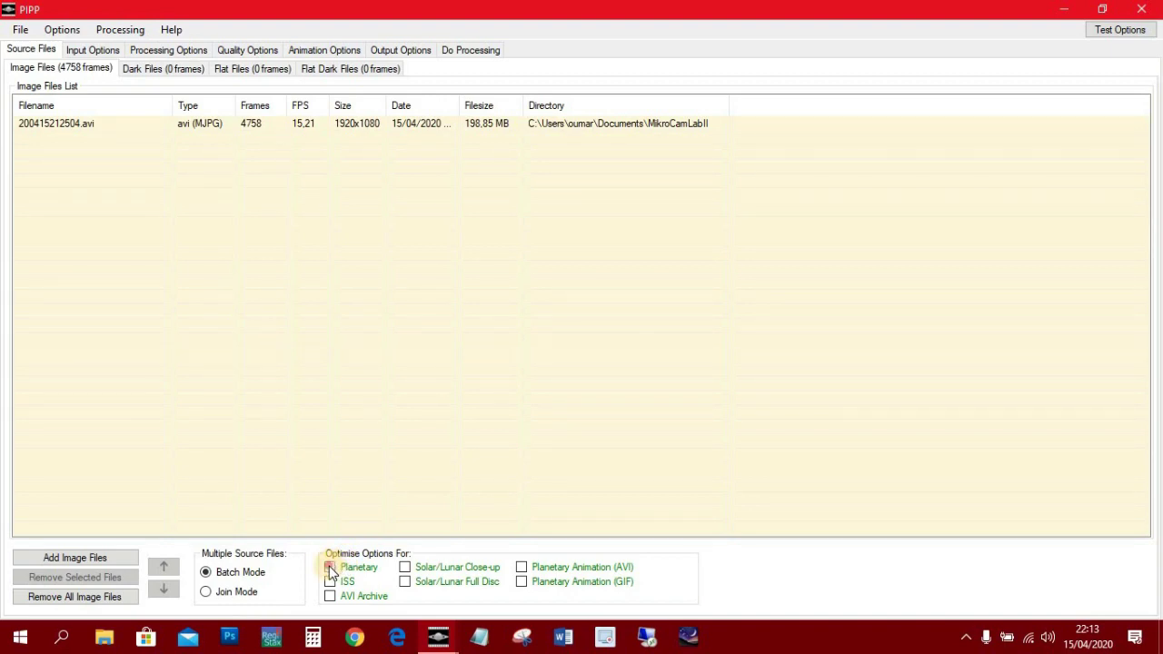
click(331, 569)
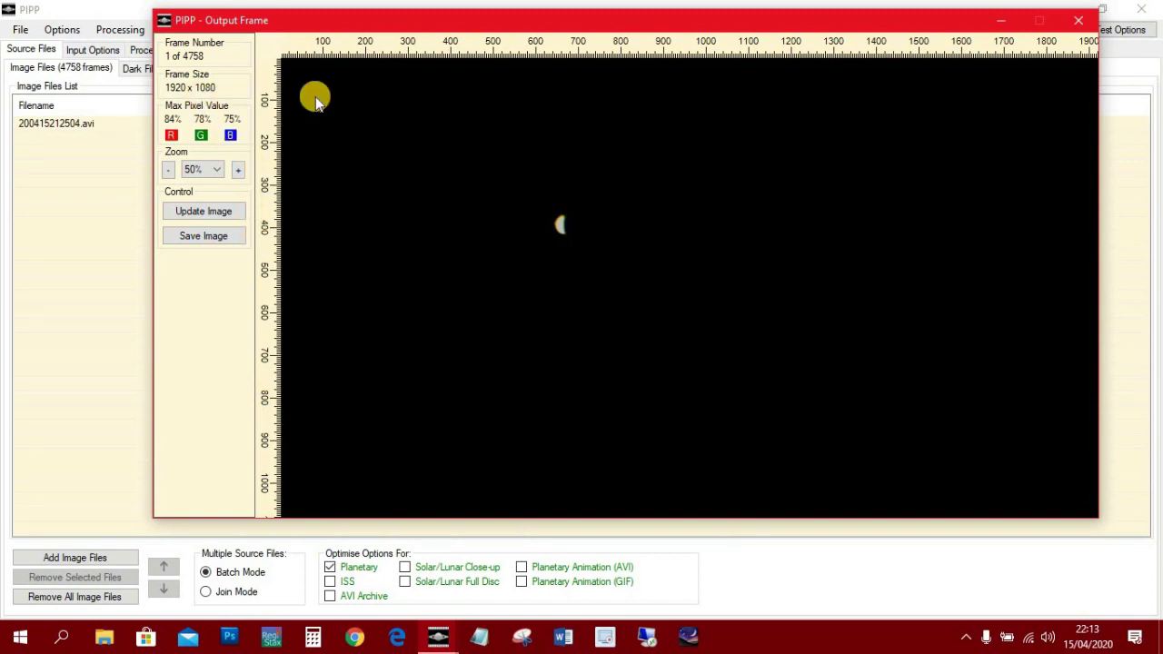
click(1003, 20)
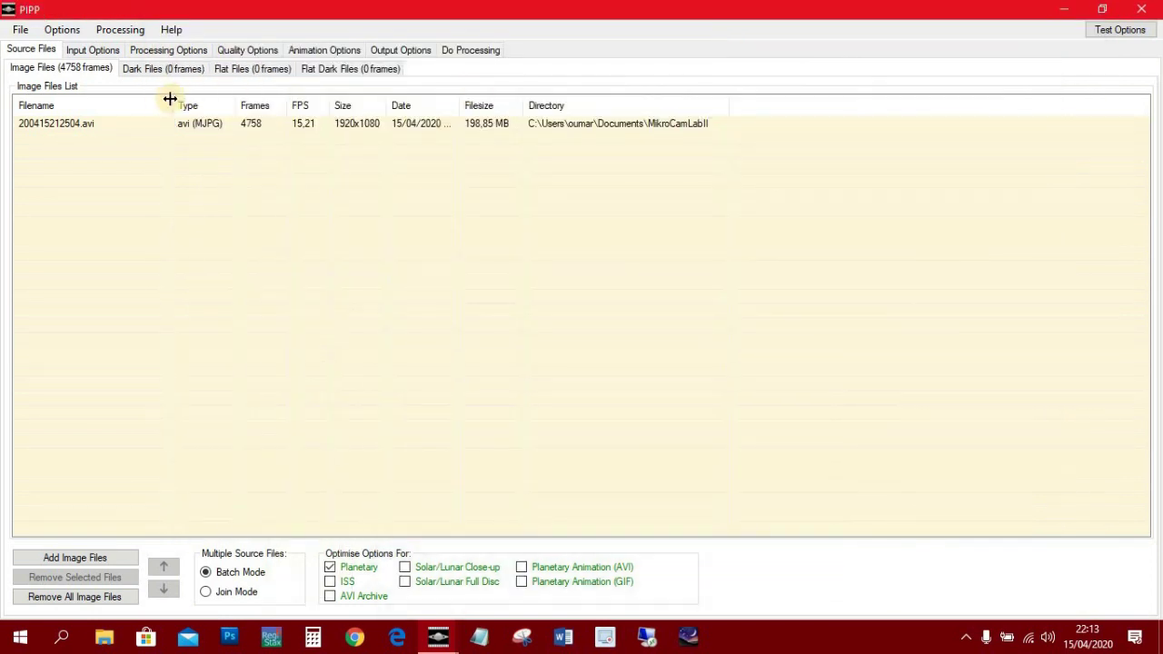
Review the input, processing, quality, animation and output options, including the edge-in-shadow choices for centring the object
click(98, 52)
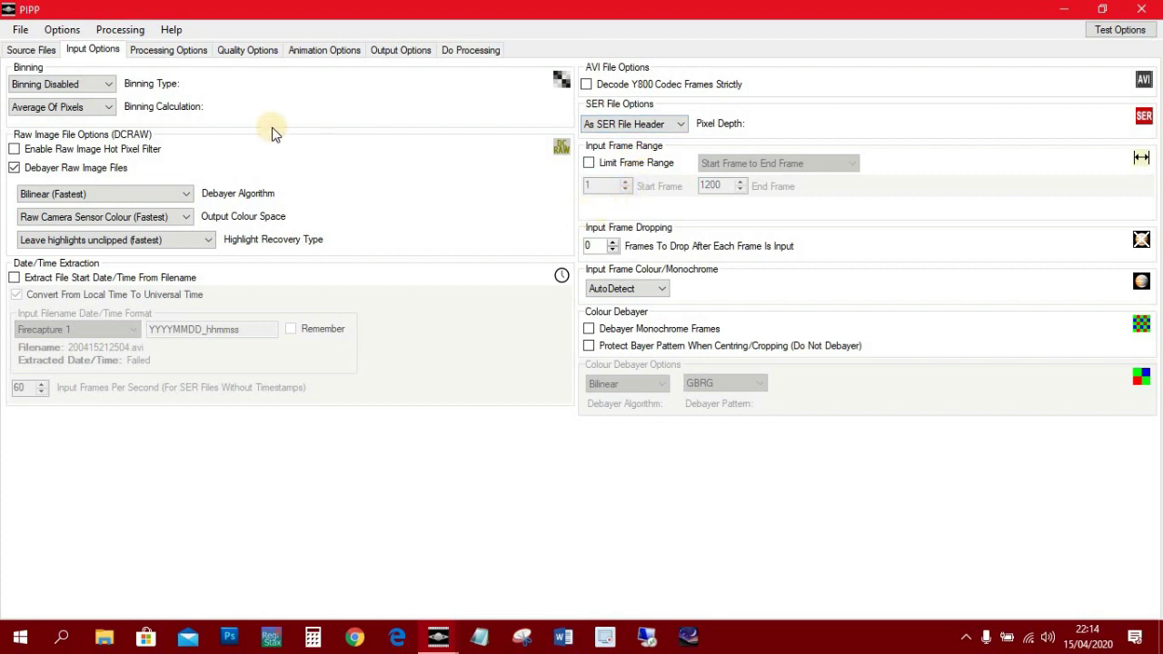
click(190, 46)
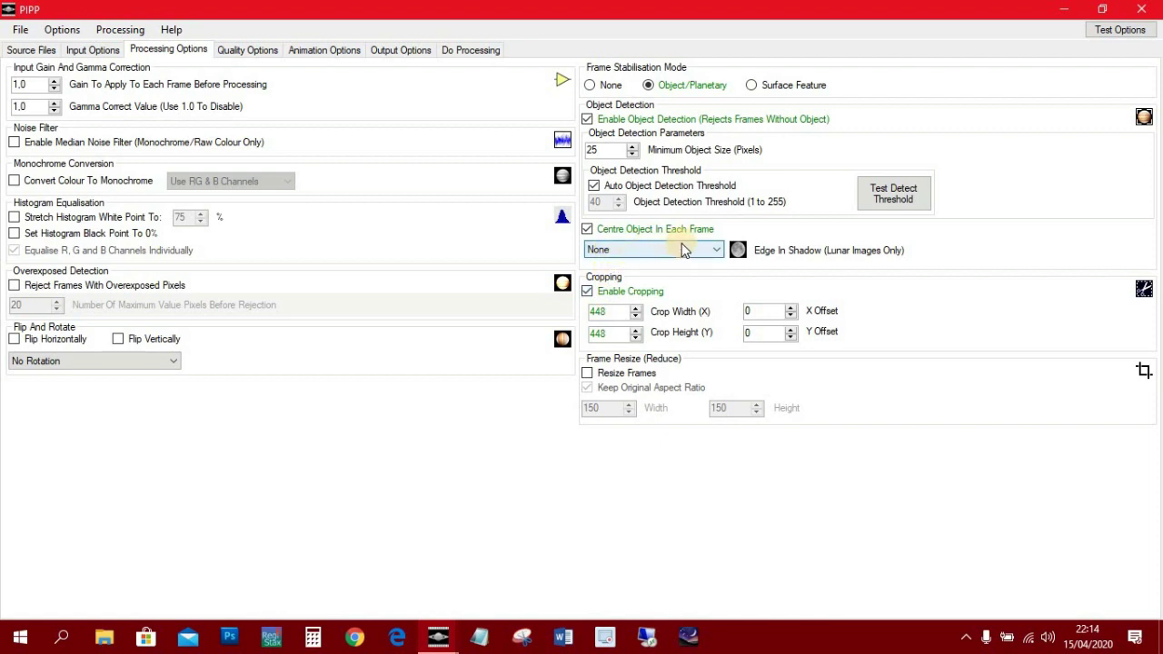
click(719, 250)
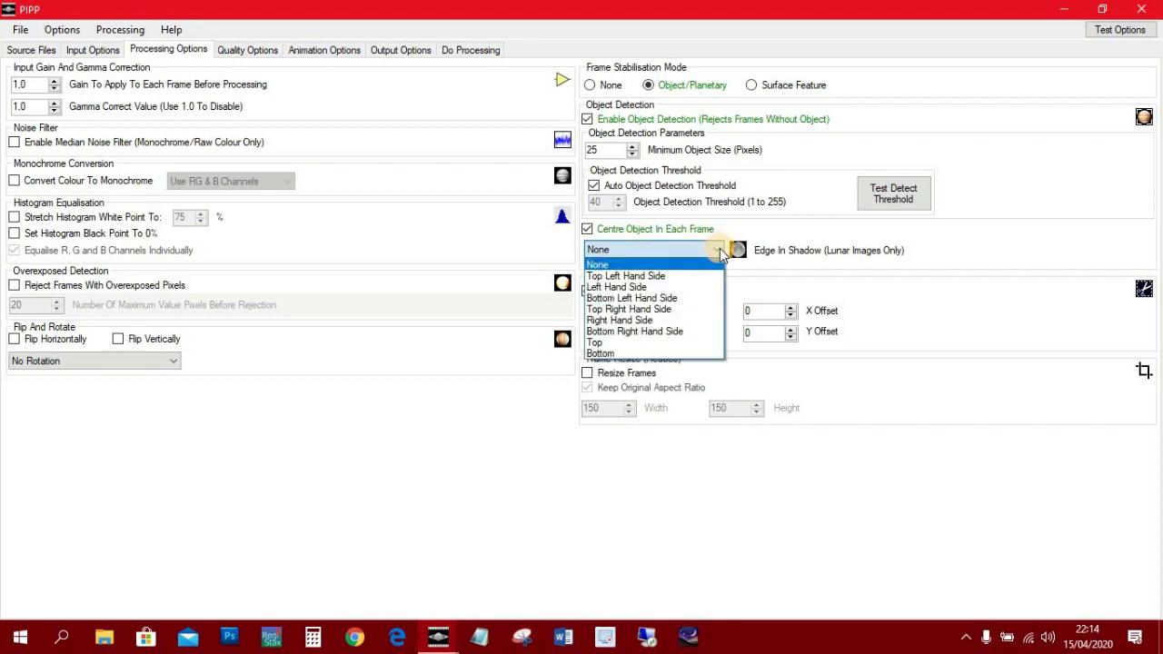
click(719, 249)
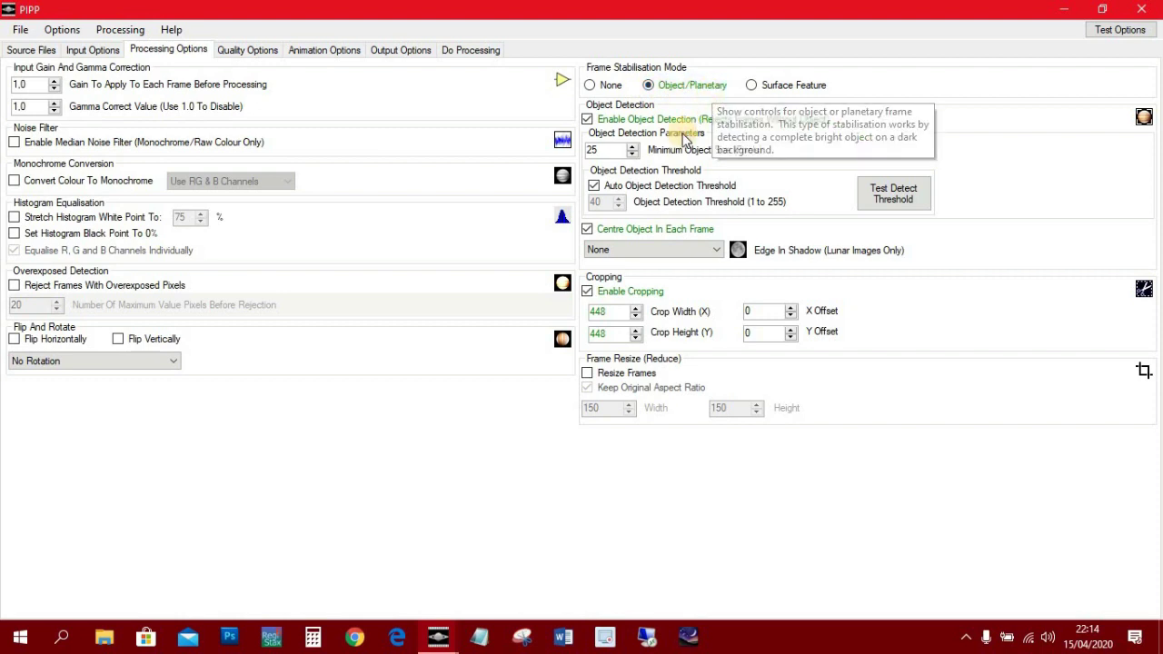
click(238, 56)
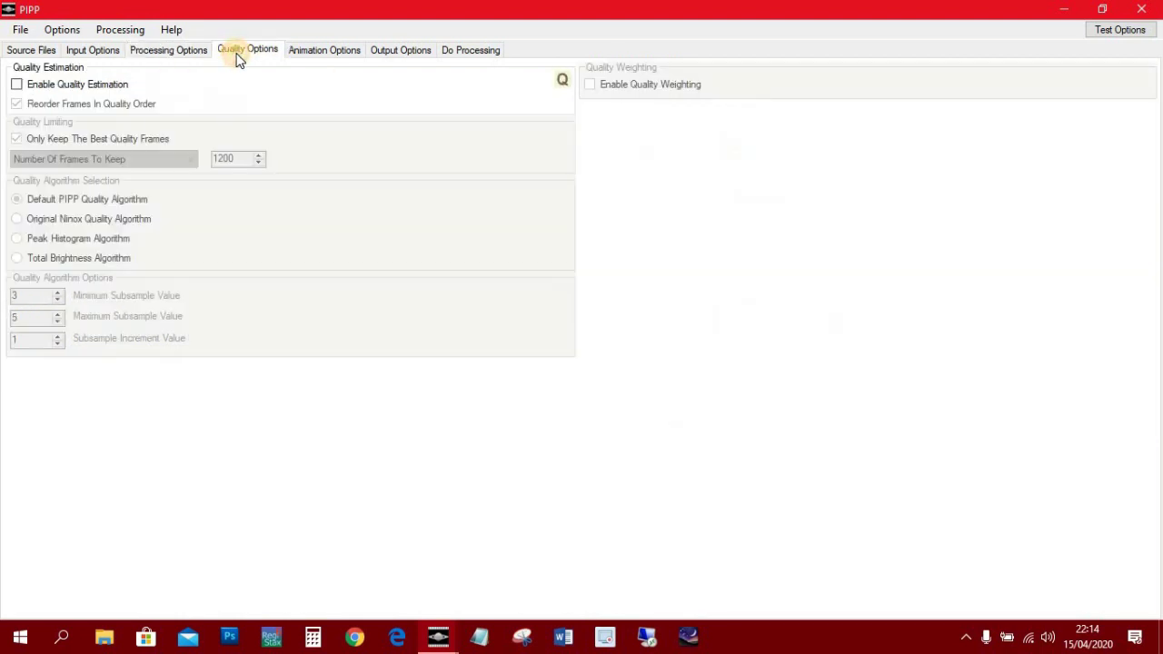
click(323, 52)
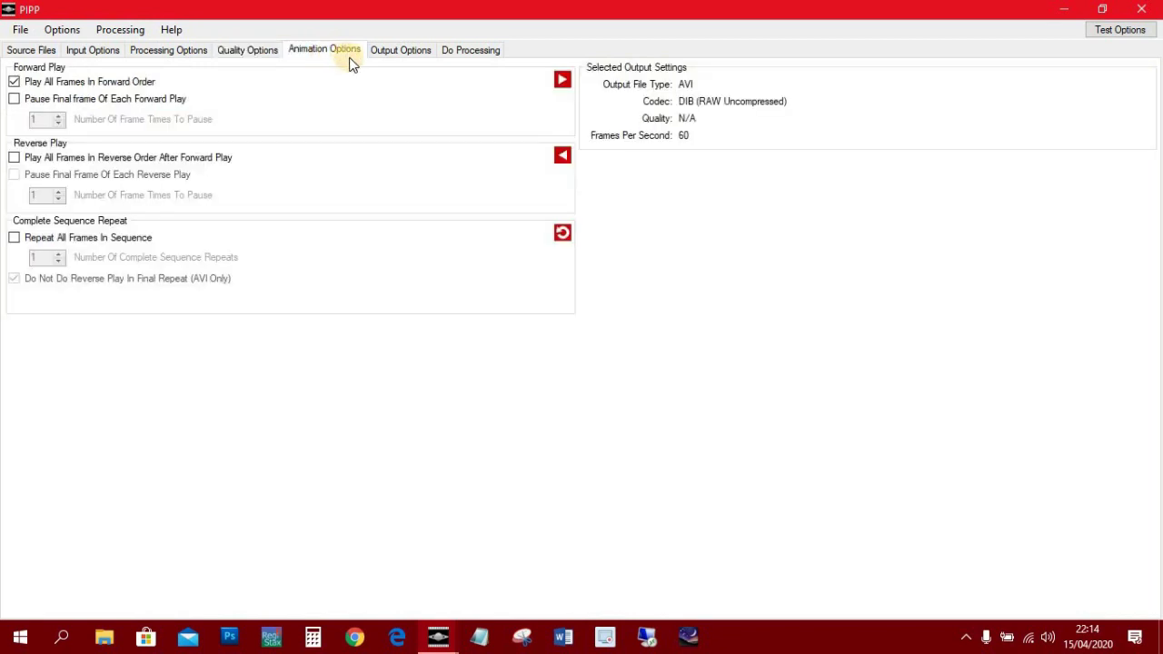
click(408, 52)
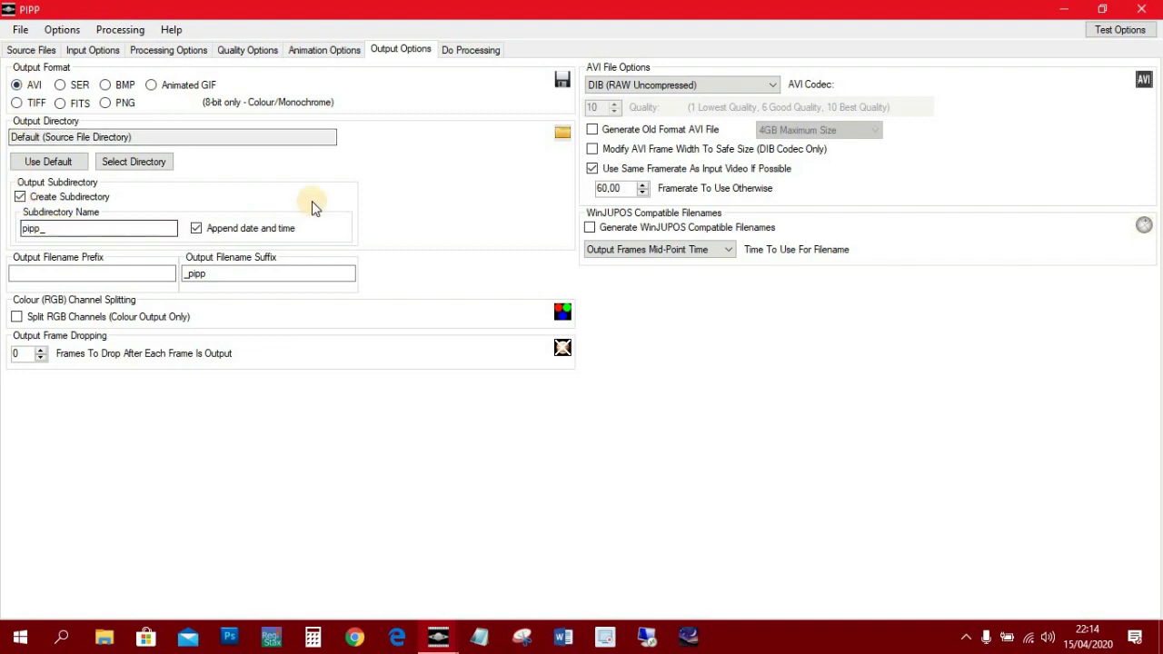
Start processing the loaded video with the current settings
click(459, 50)
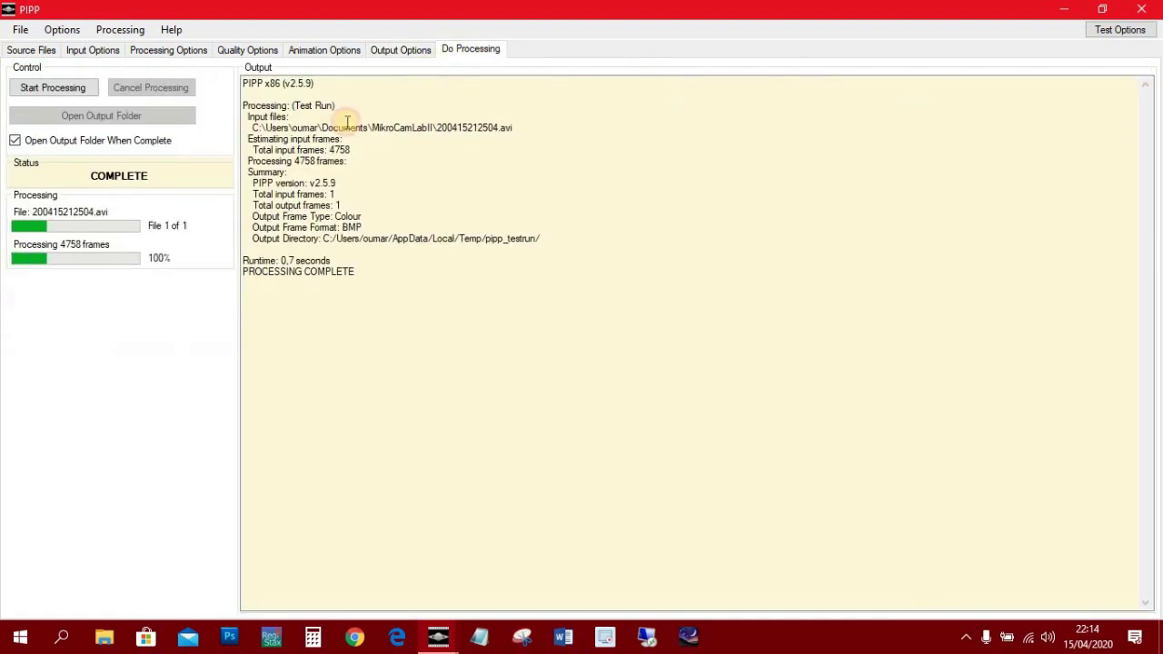
click(73, 91)
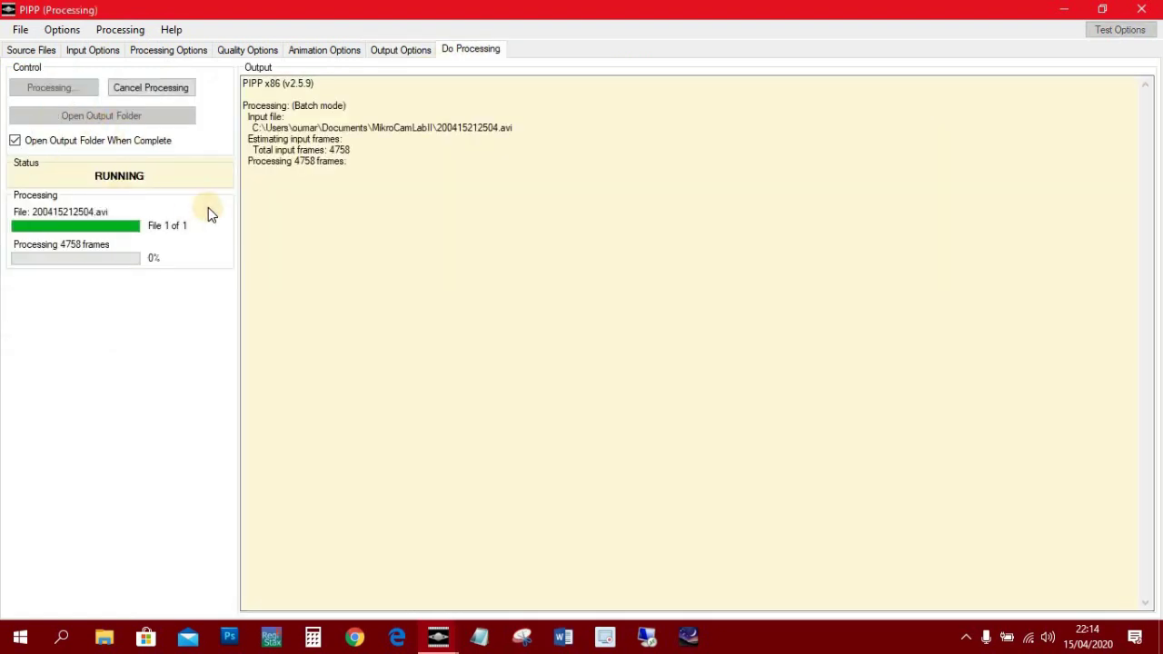
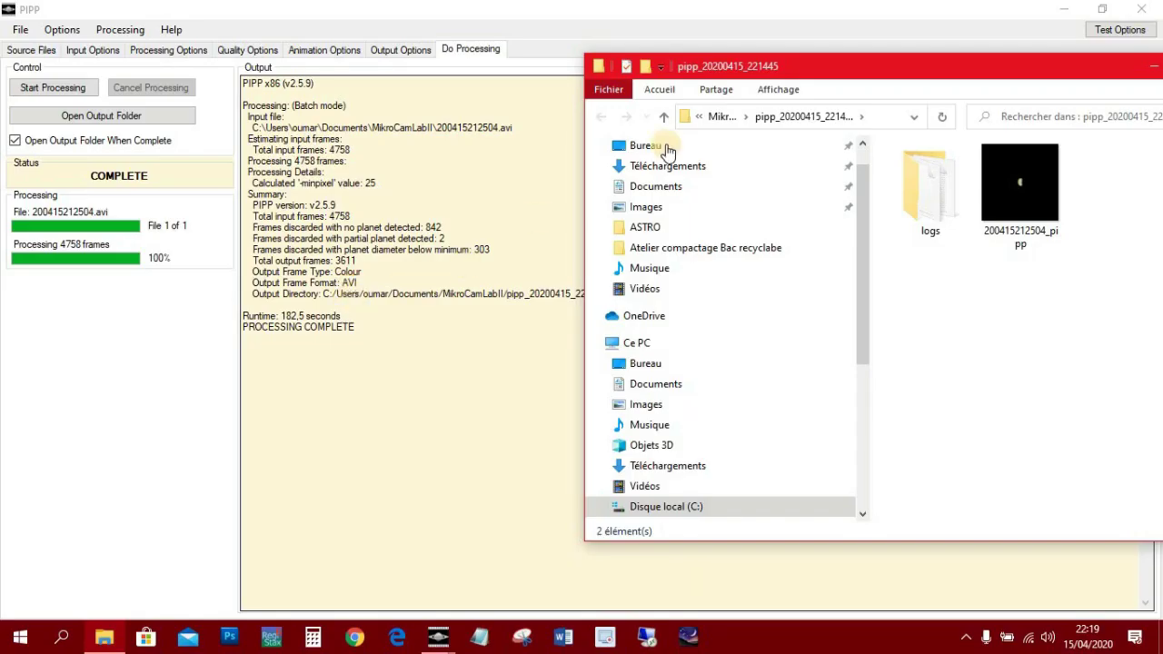
drag(833, 73, 462, 99)
mouse_move(676, 215)
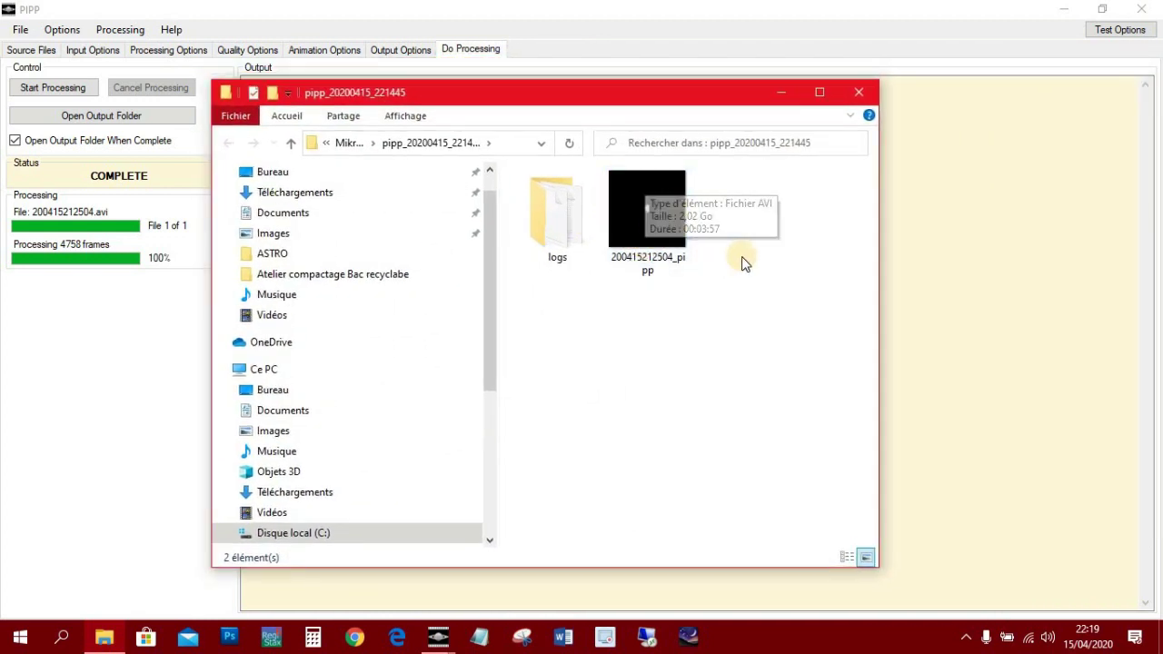
mouse_move(658, 235)
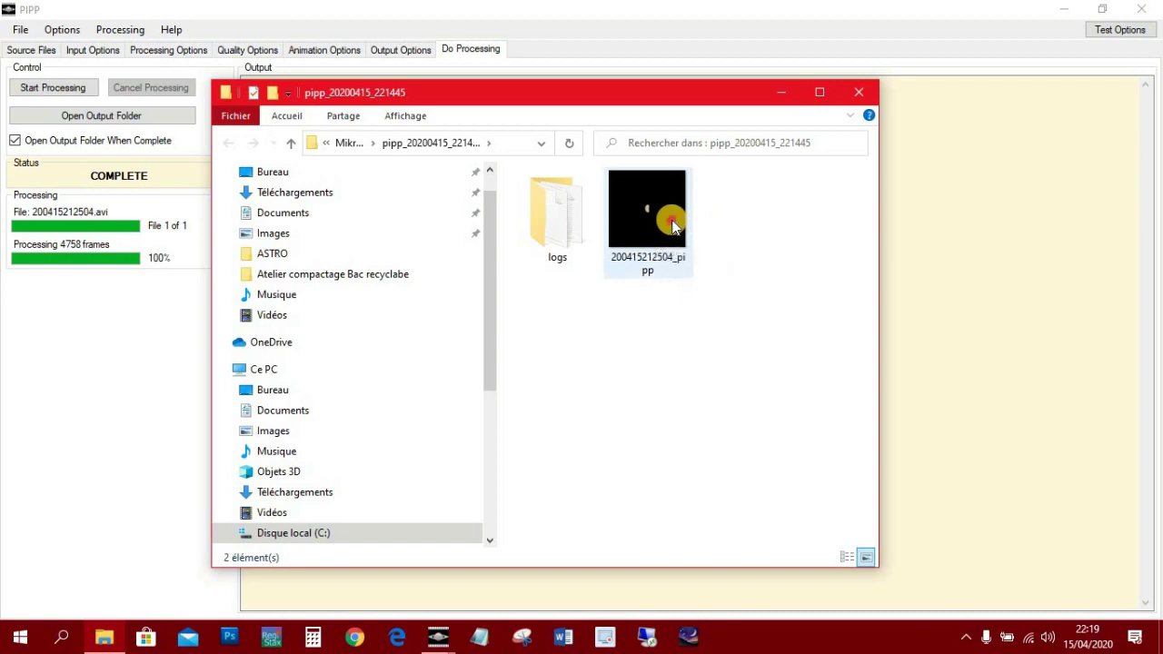
click(670, 216)
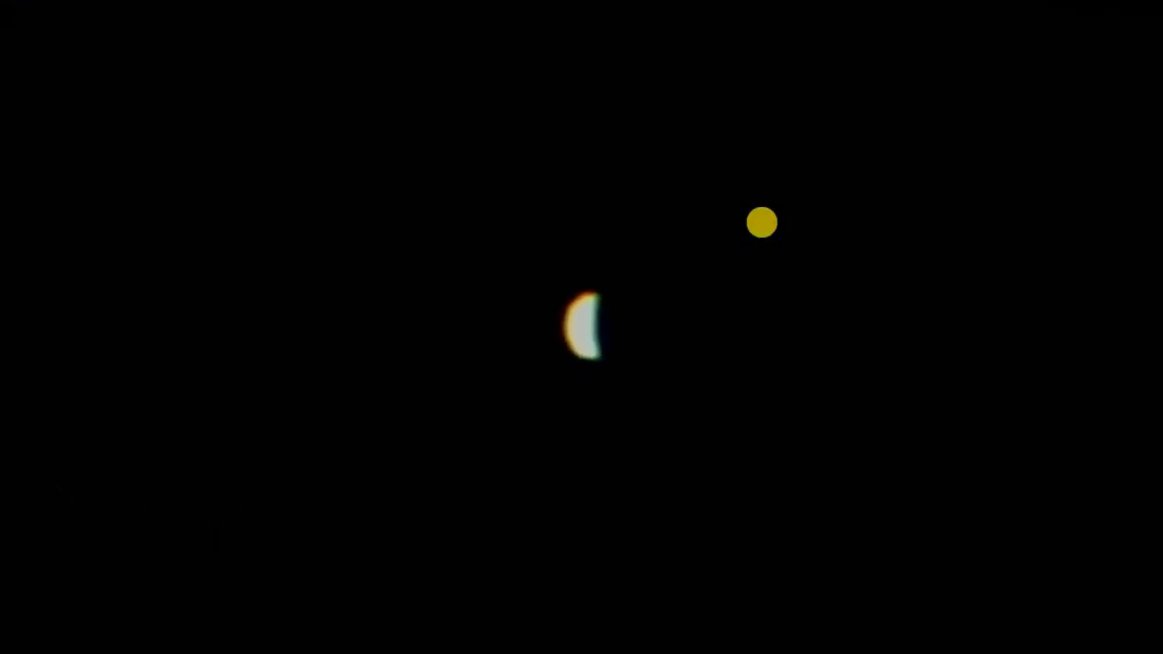
Skim the processed video at several points along its timeline to check that the planet stays centred, and return near the beginning
mouse_move(624, 299)
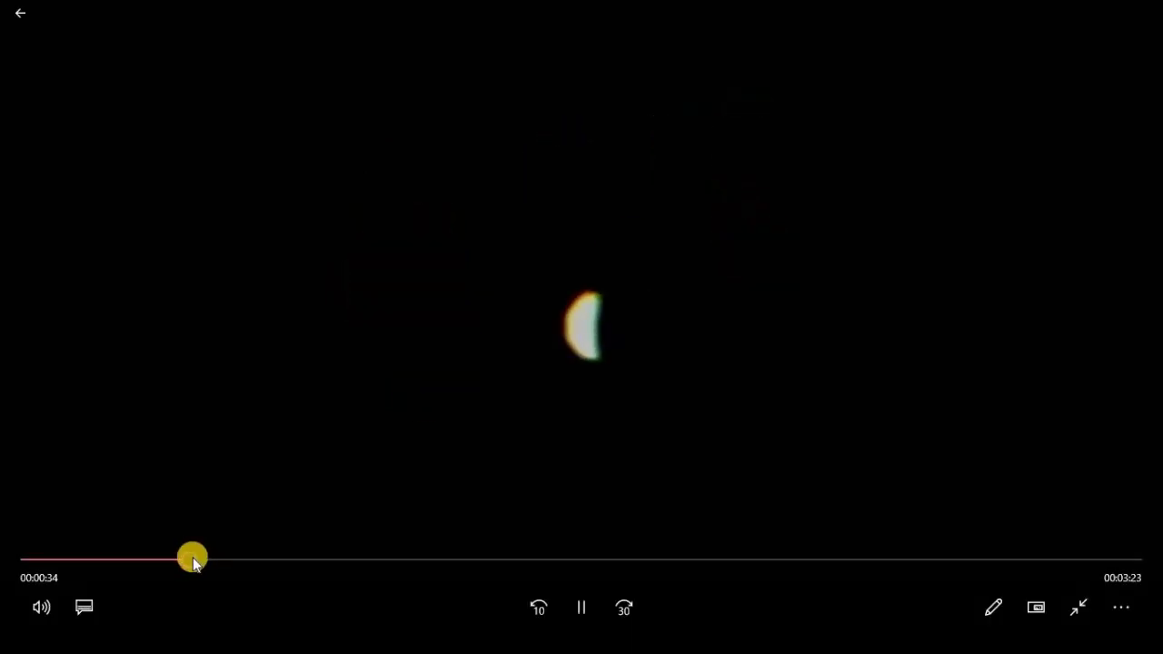
drag(192, 559, 257, 559)
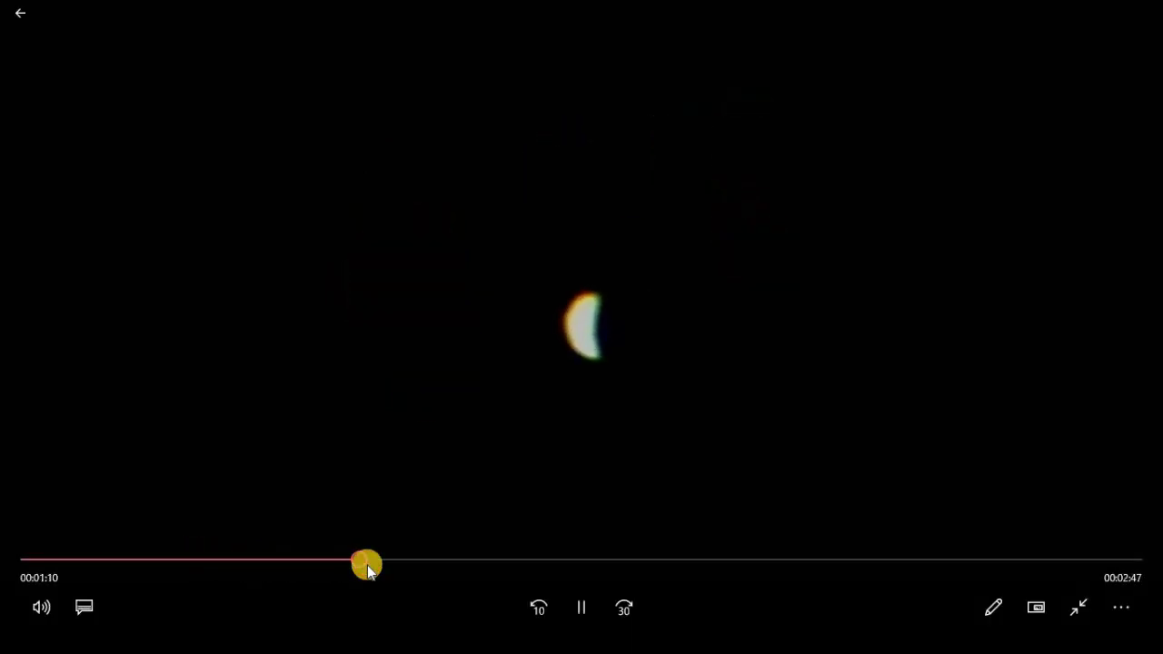
click(684, 559)
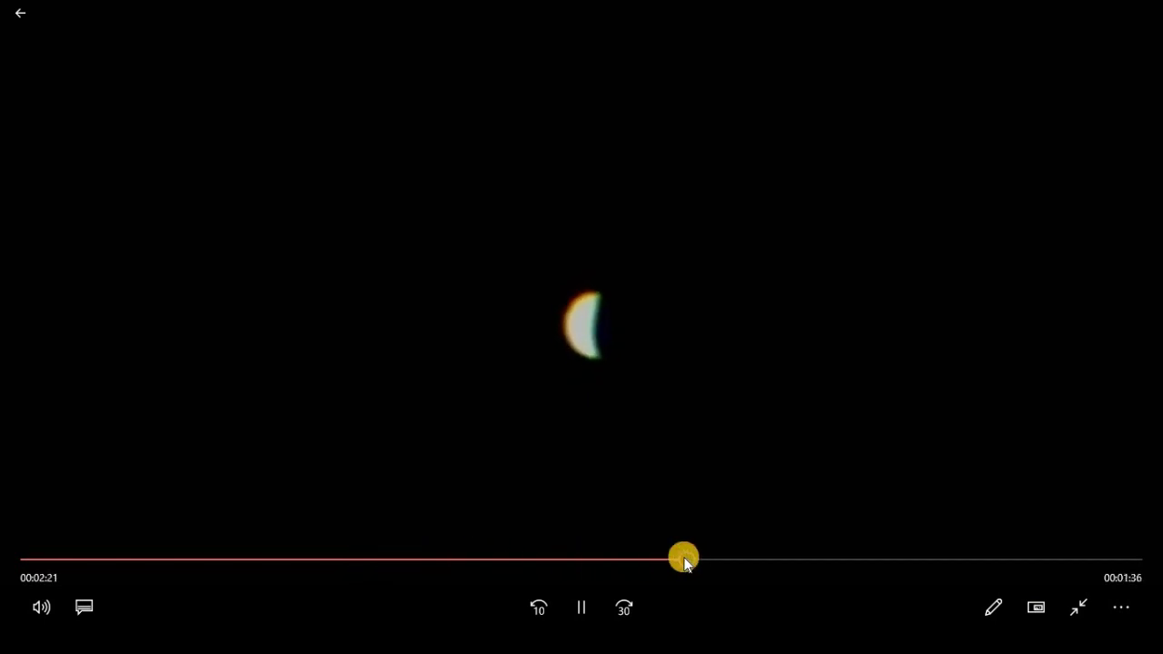
click(965, 561)
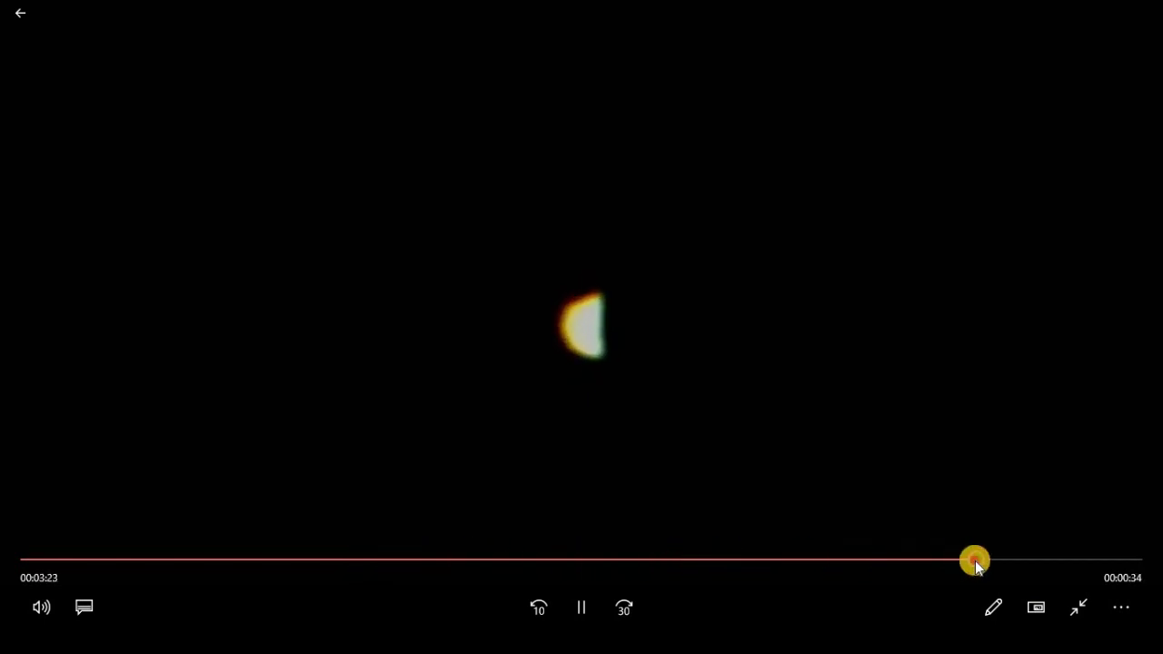
drag(1065, 562, 418, 559)
click(95, 562)
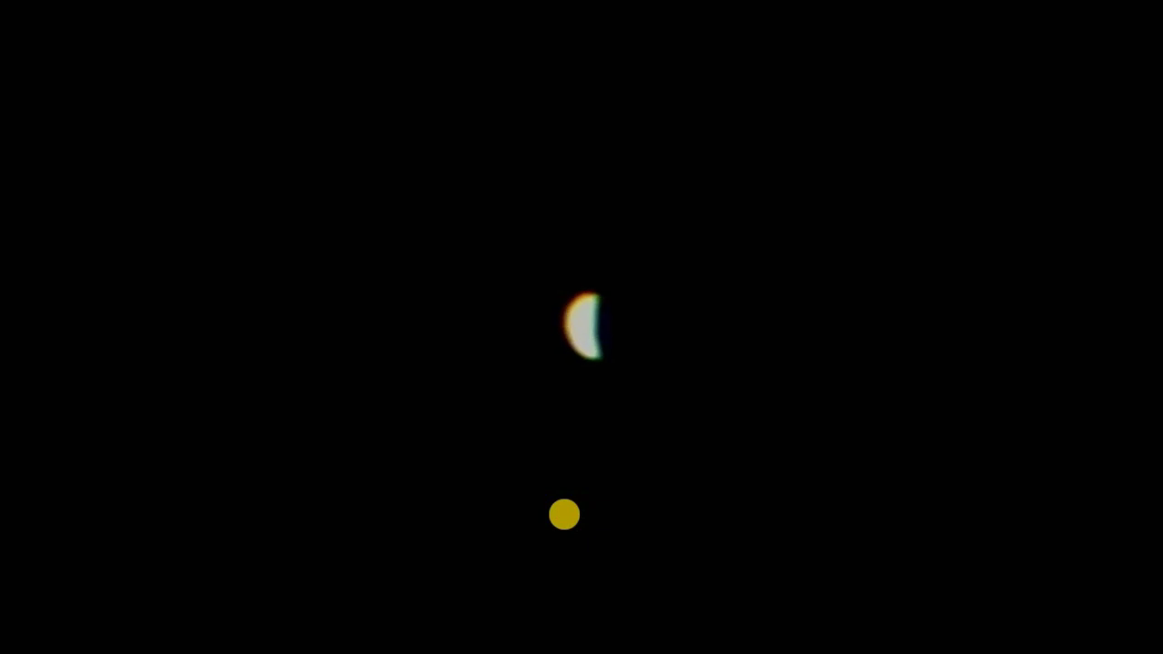
Exit full-screen playback and close the video player and the output folder window
mouse_move(1121, 332)
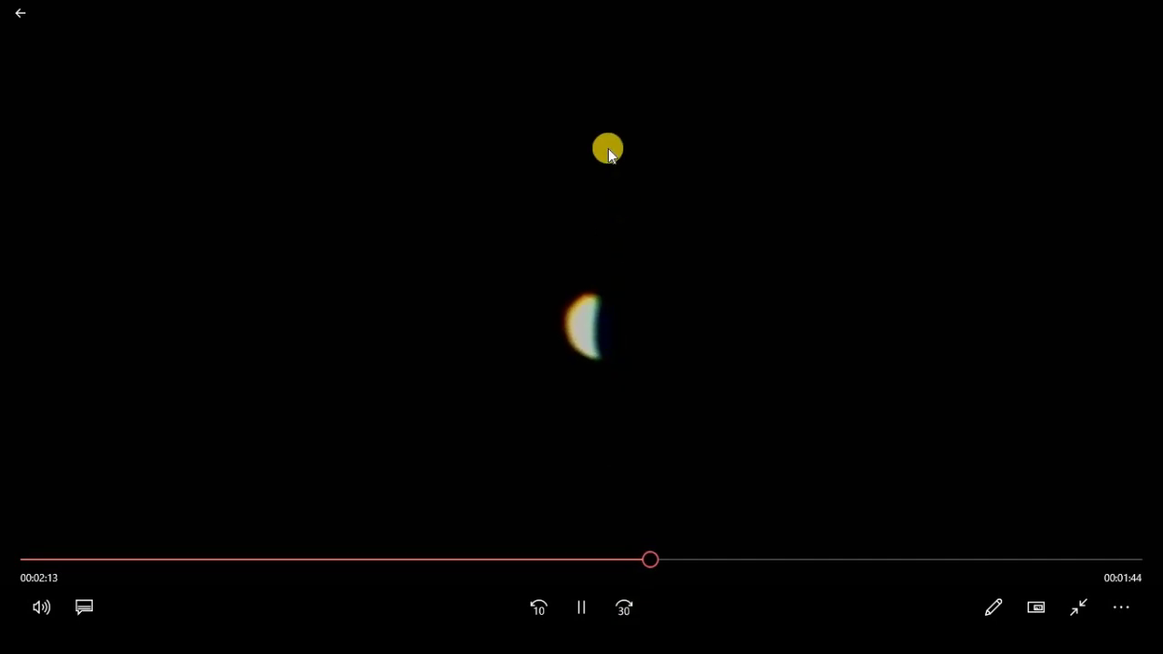
click(1076, 613)
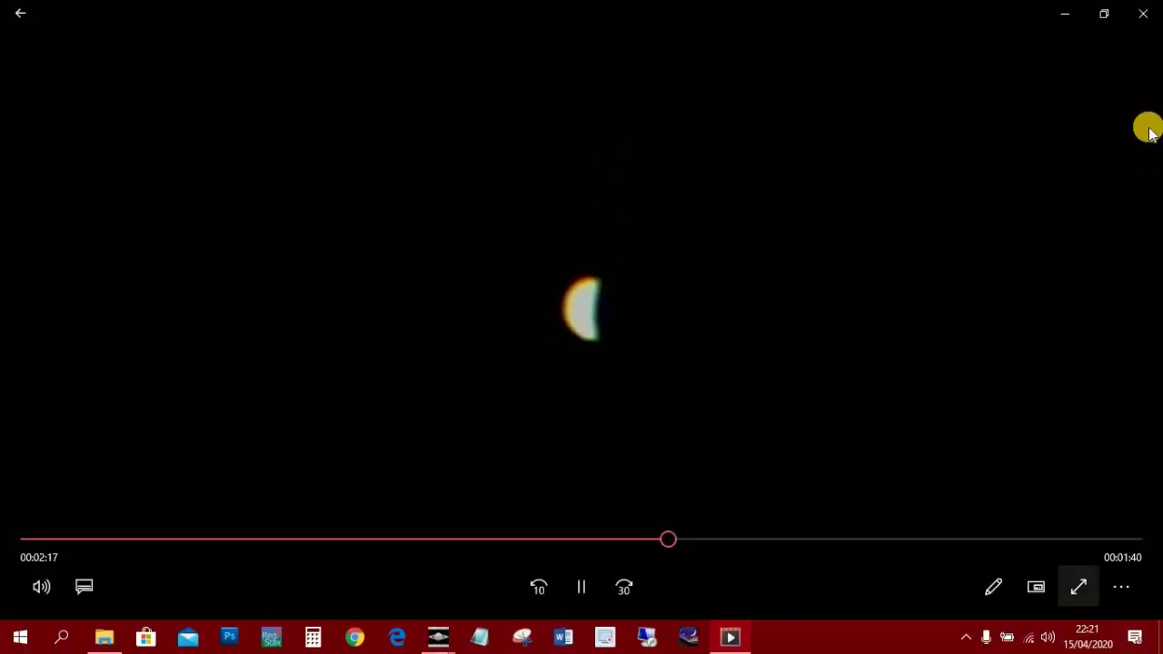
click(1142, 14)
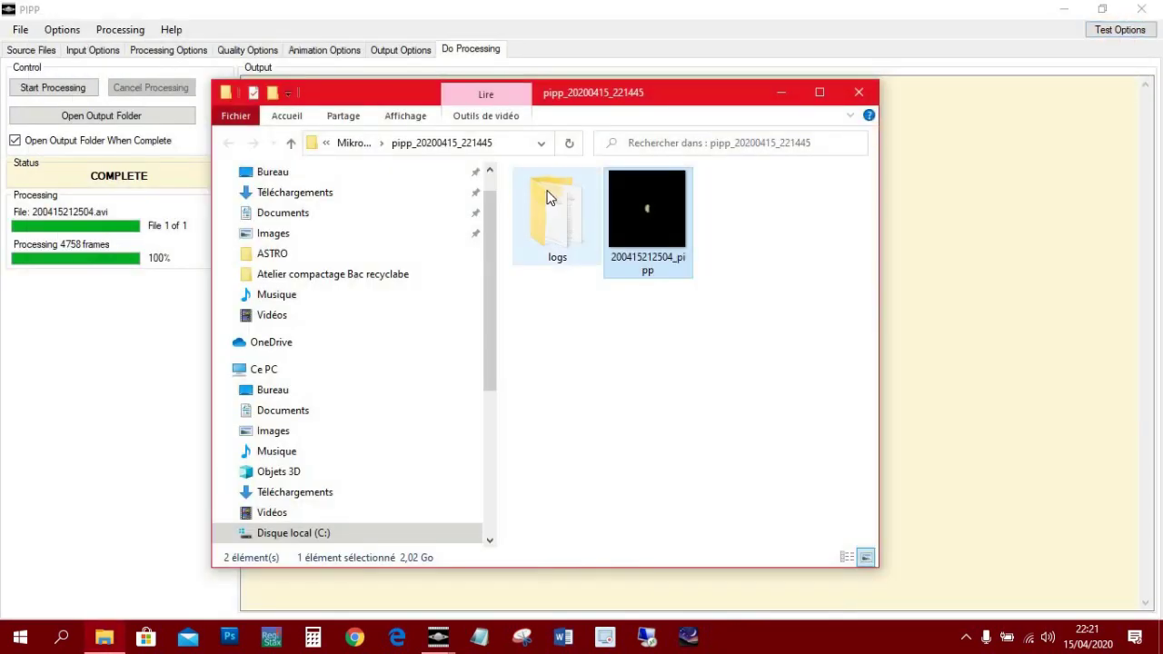
click(861, 92)
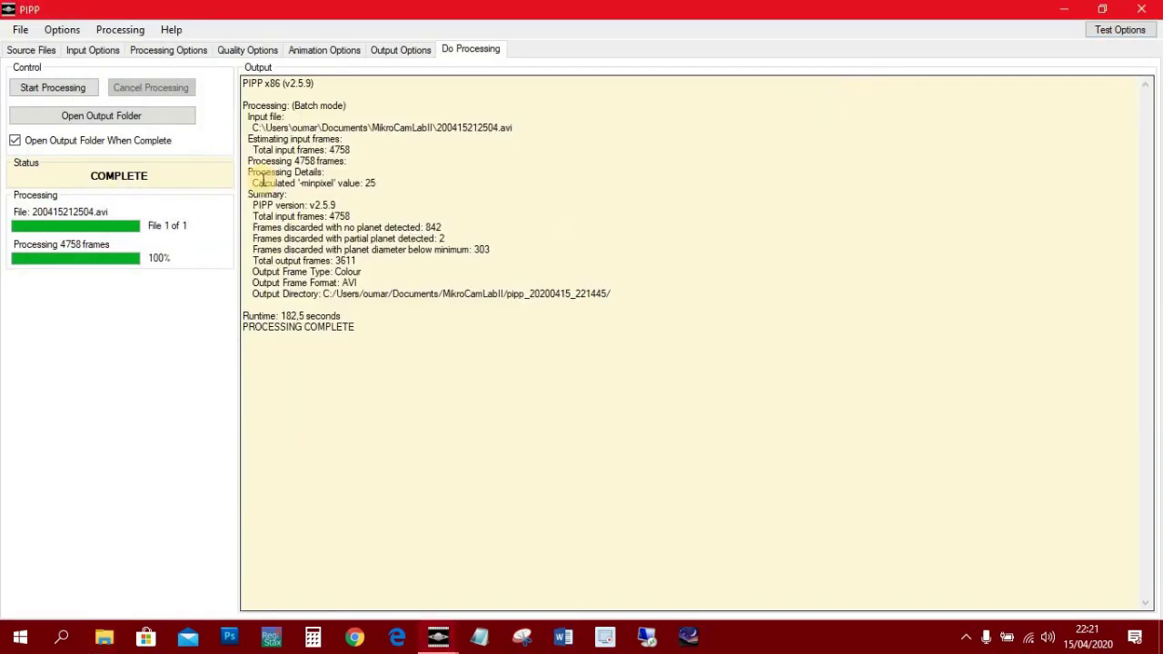
click(20, 29)
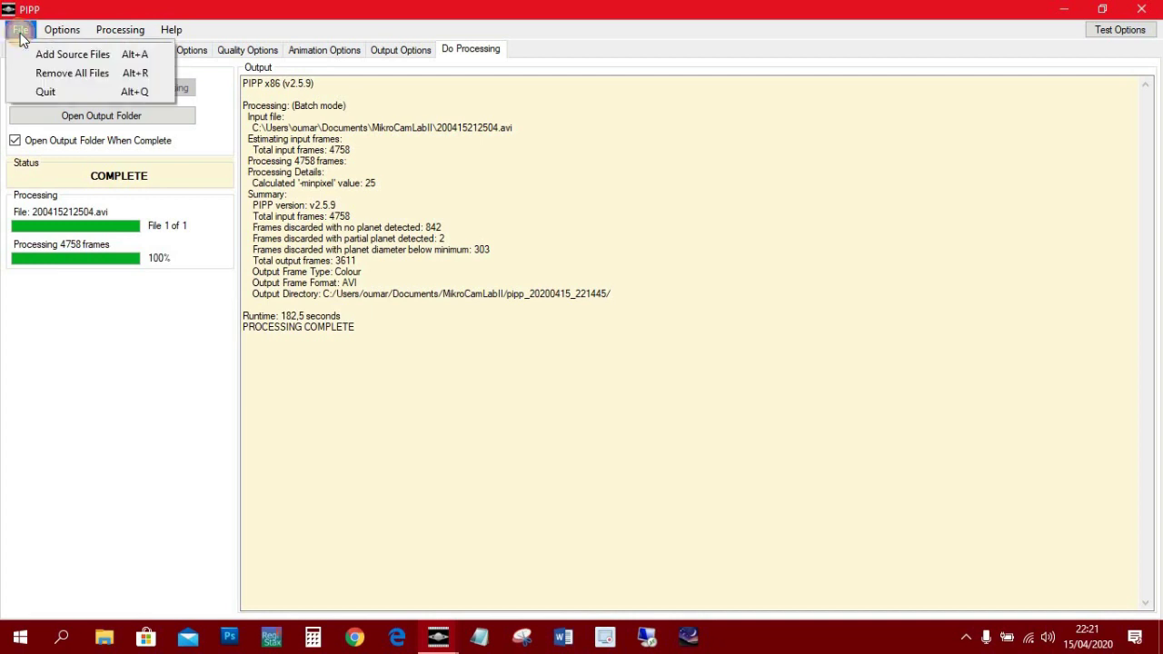
click(51, 56)
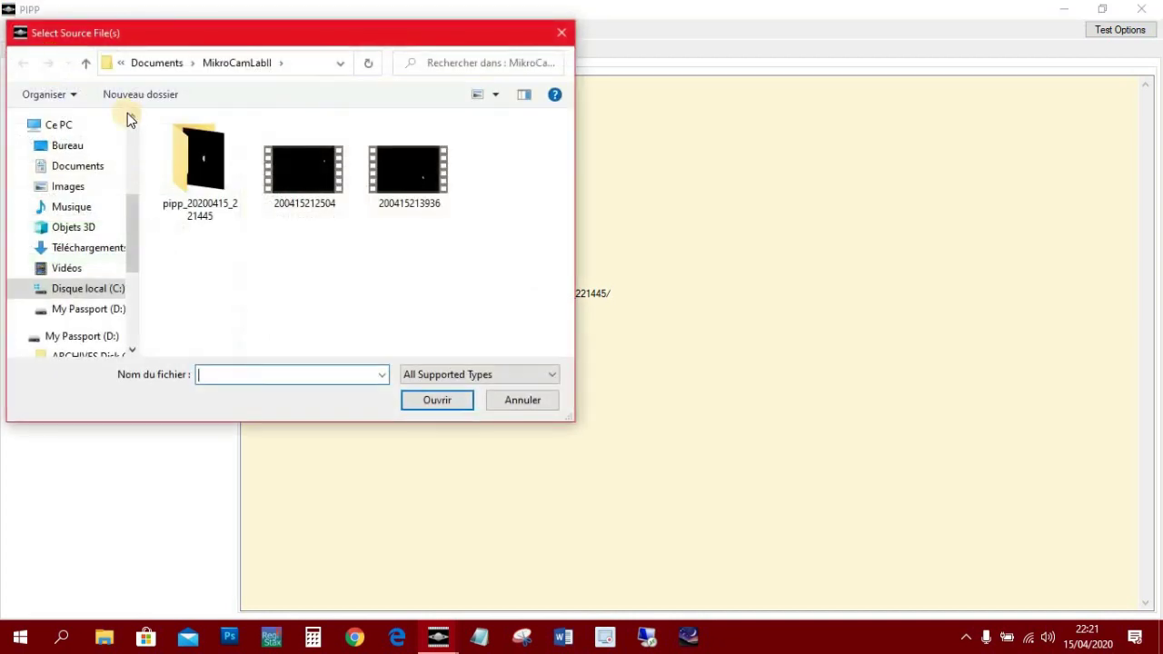
click(427, 177)
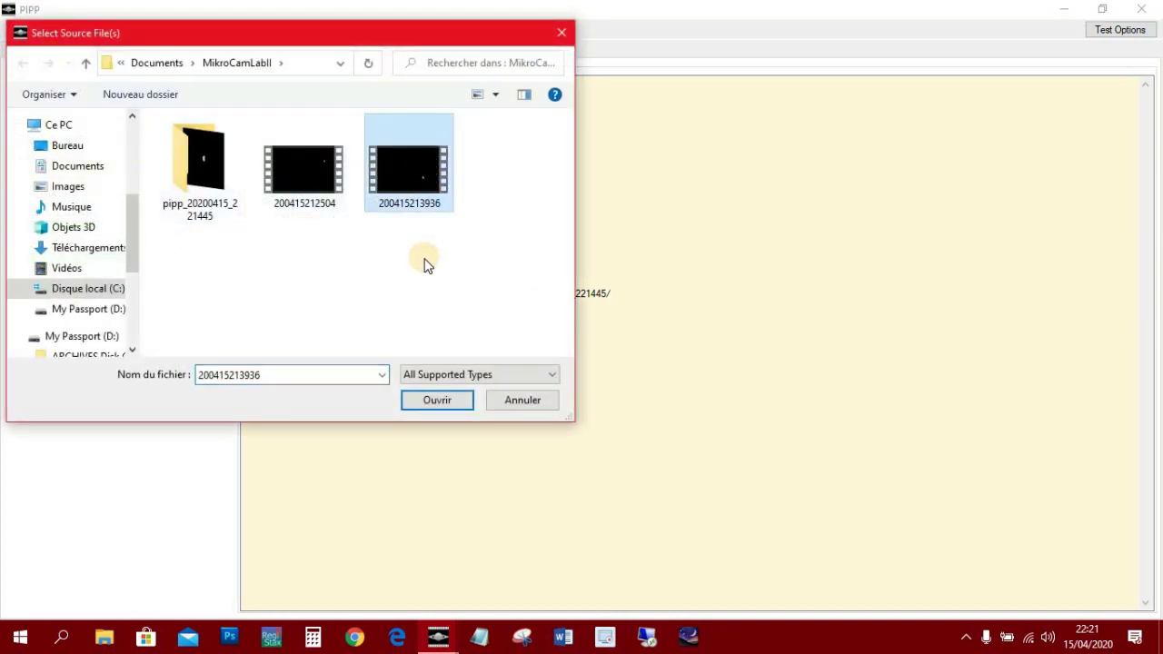
double_click(423, 166)
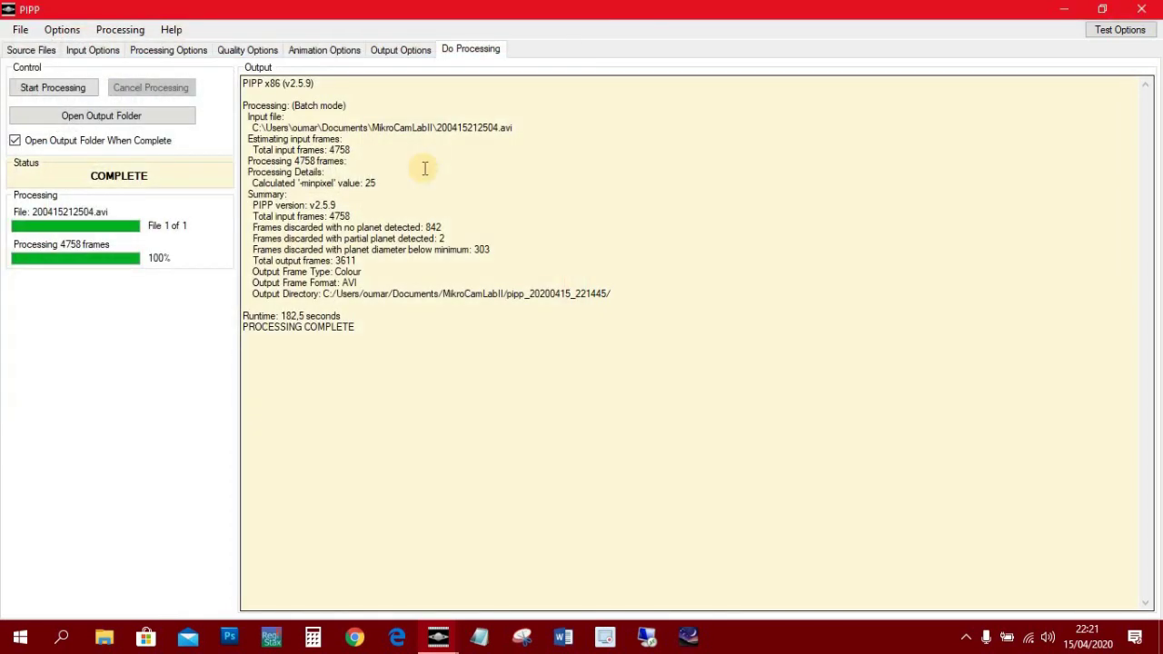
Remove 200415212504.avi from the image files list and start processing the remaining video
click(47, 52)
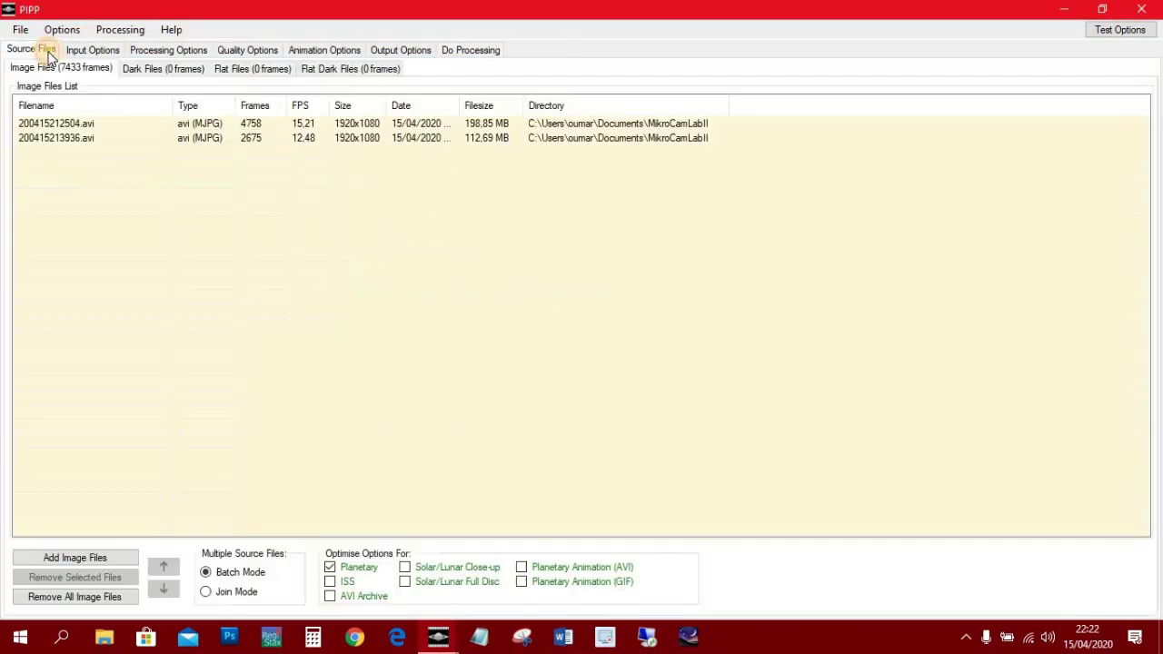
click(50, 124)
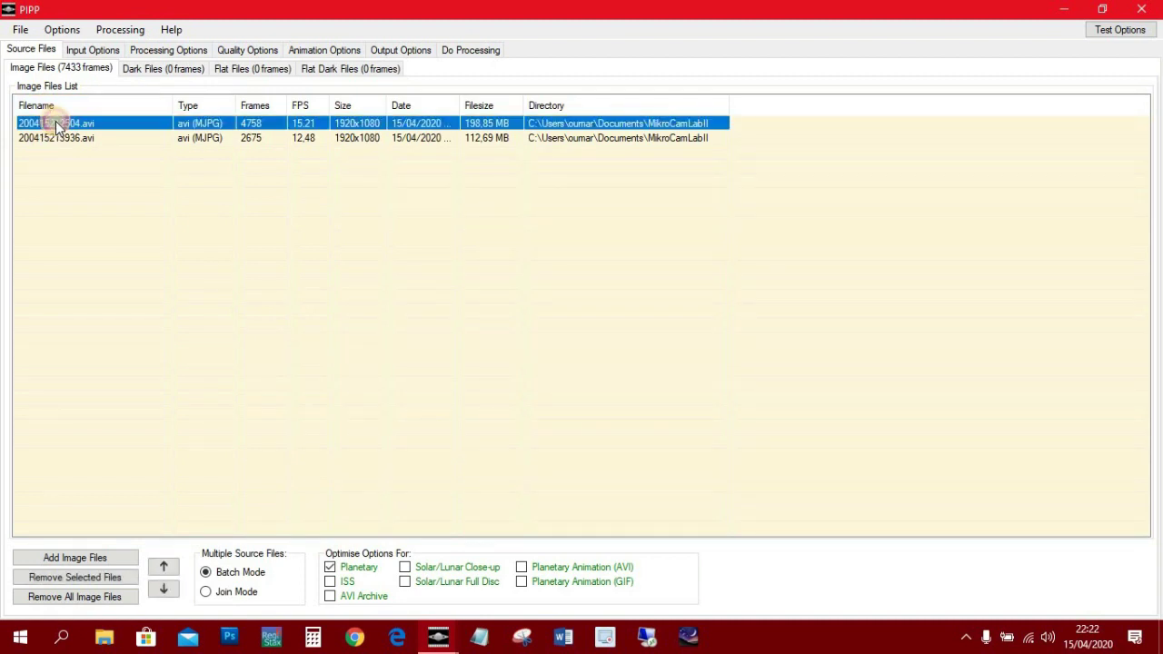
right_click(145, 127)
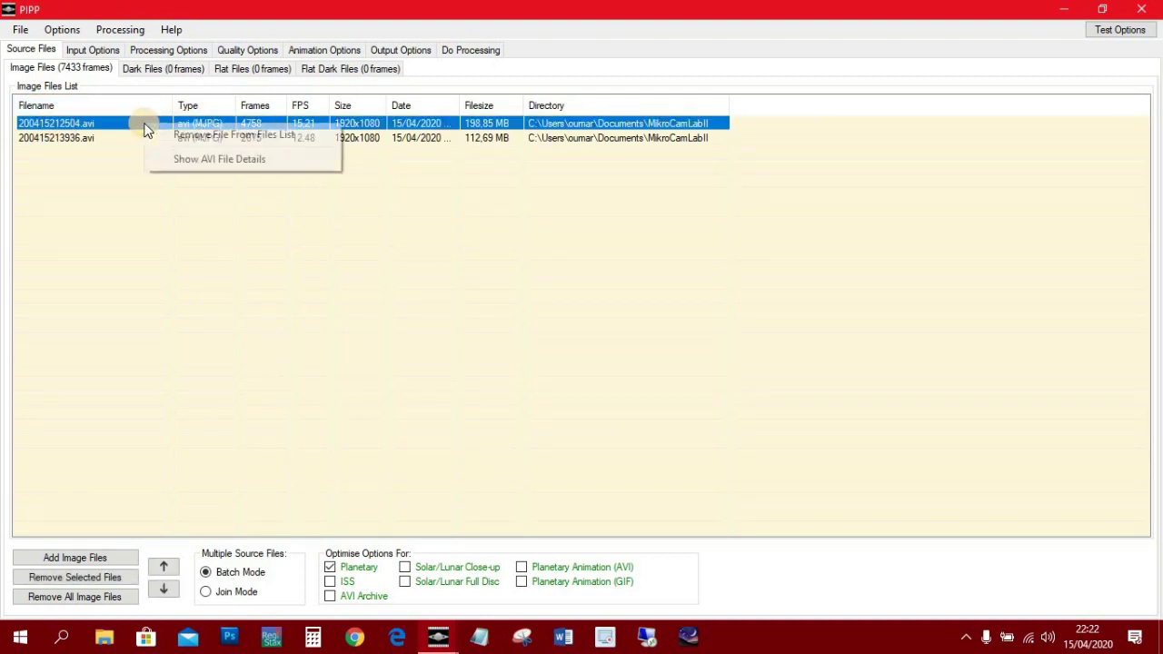
click(204, 132)
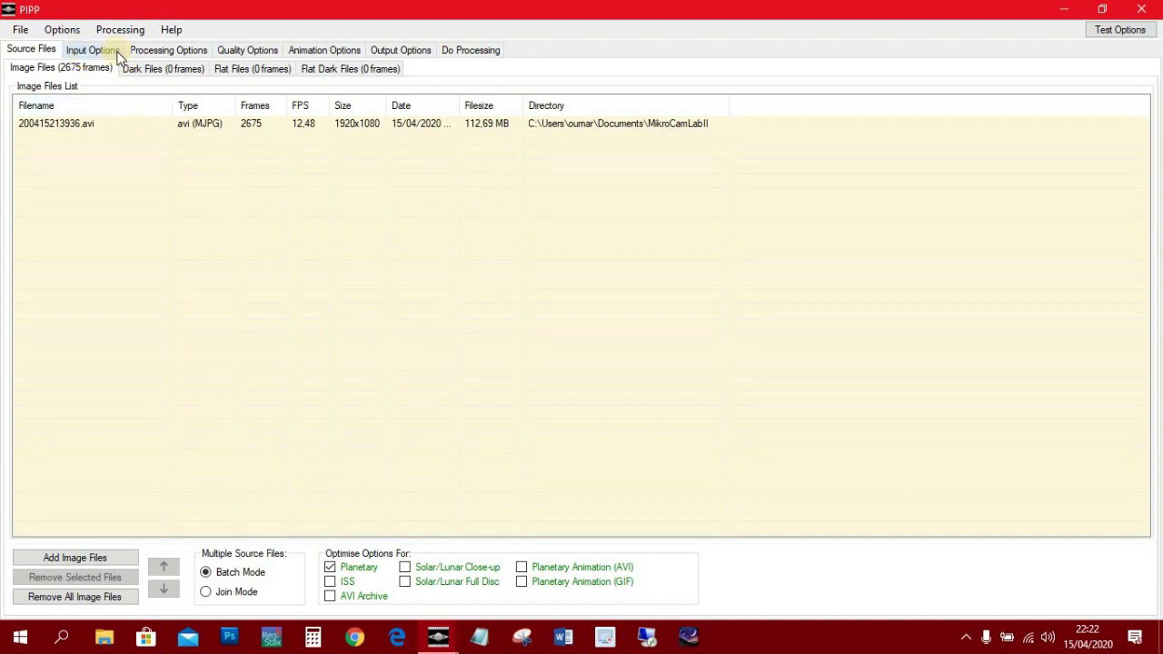
click(460, 53)
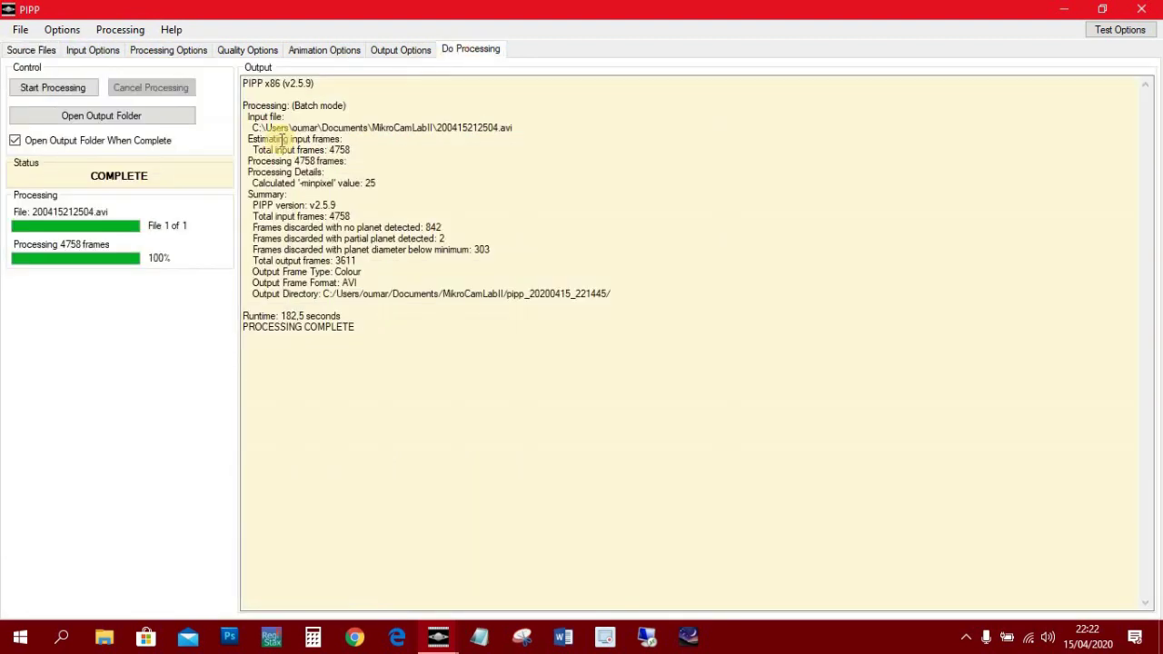
click(54, 87)
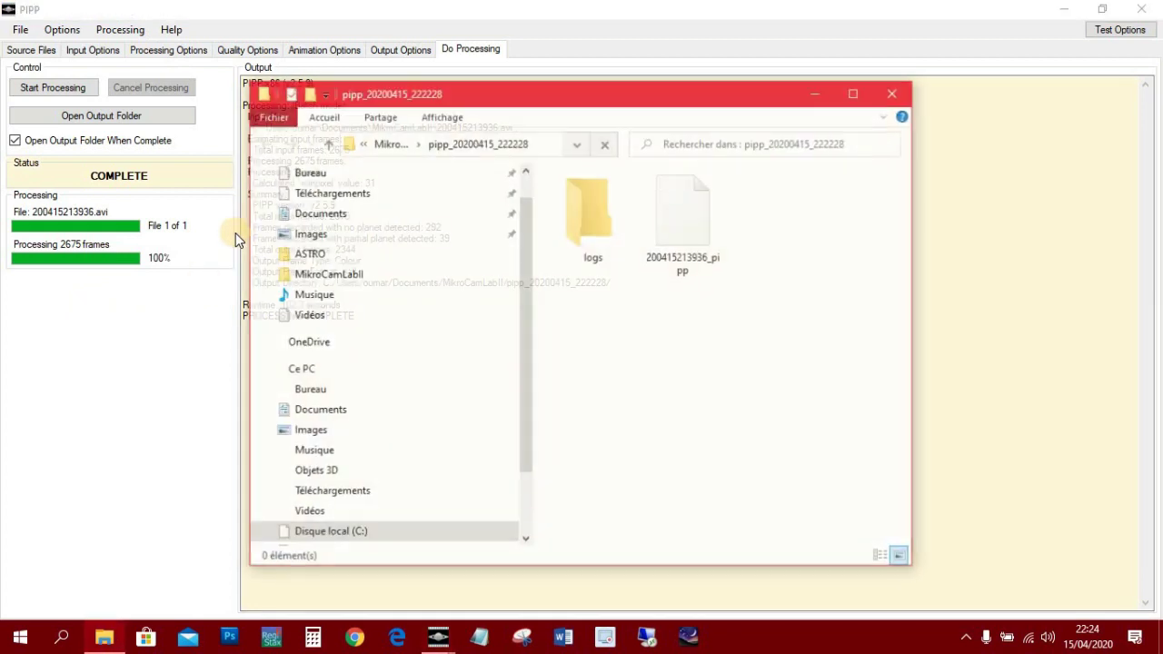
Move the output folder window aside to read the processing summary, and check the details of the processed video file
drag(523, 94, 853, 87)
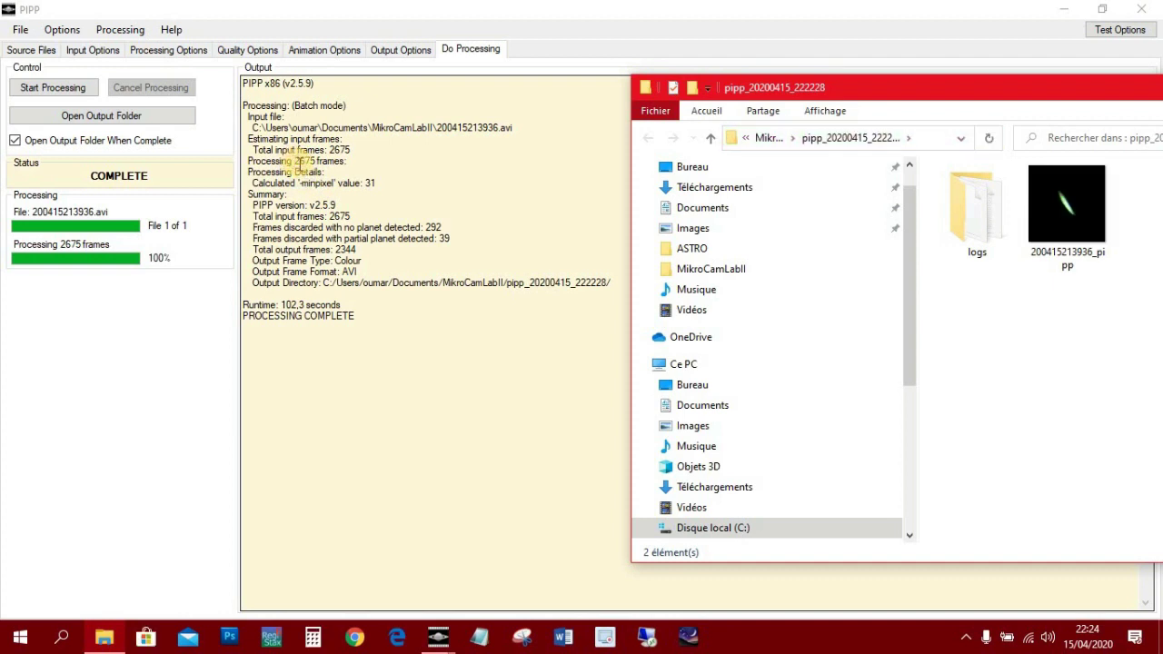
drag(908, 97, 473, 100)
click(636, 198)
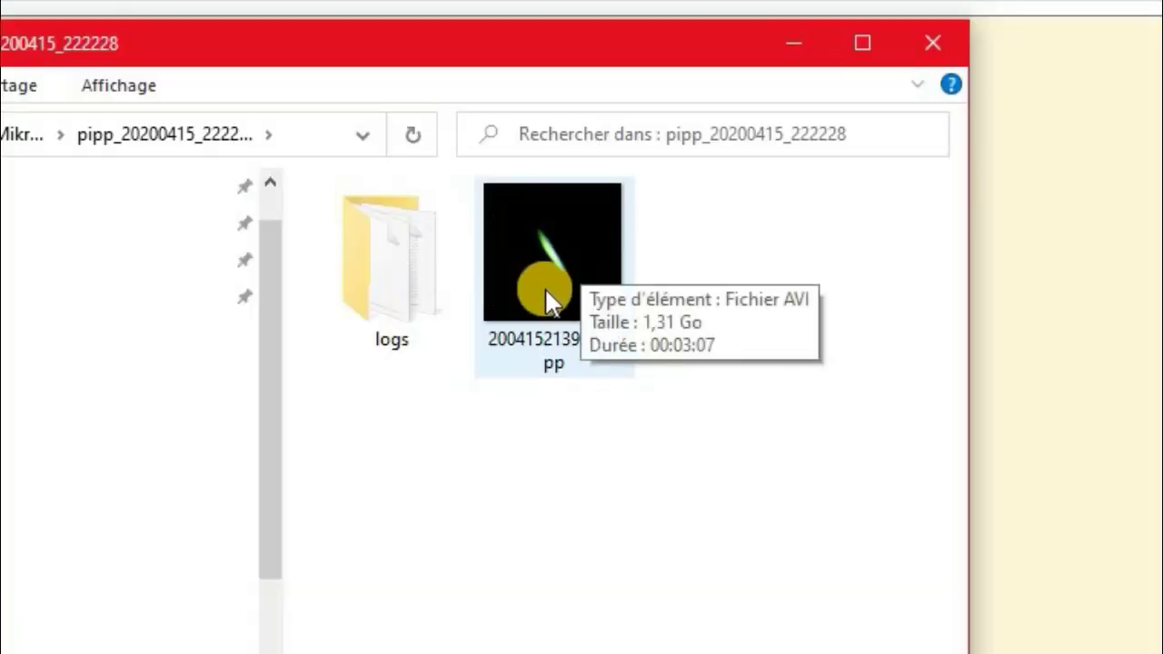
drag(530, 64, 1162, 66)
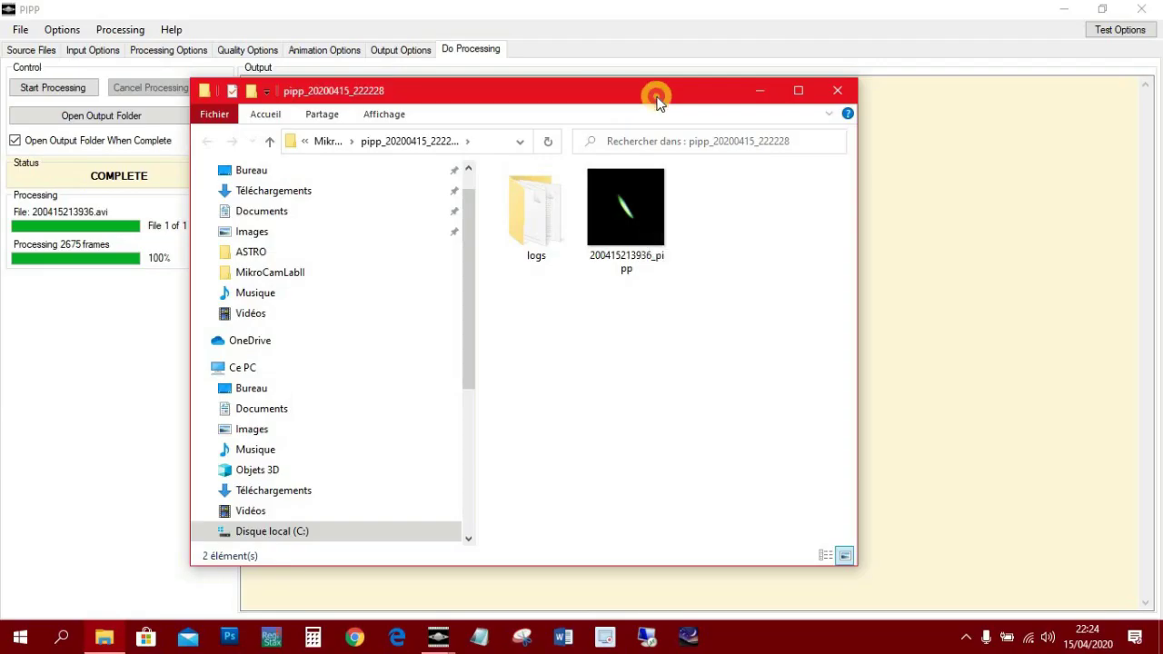
drag(995, 100, 1054, 90)
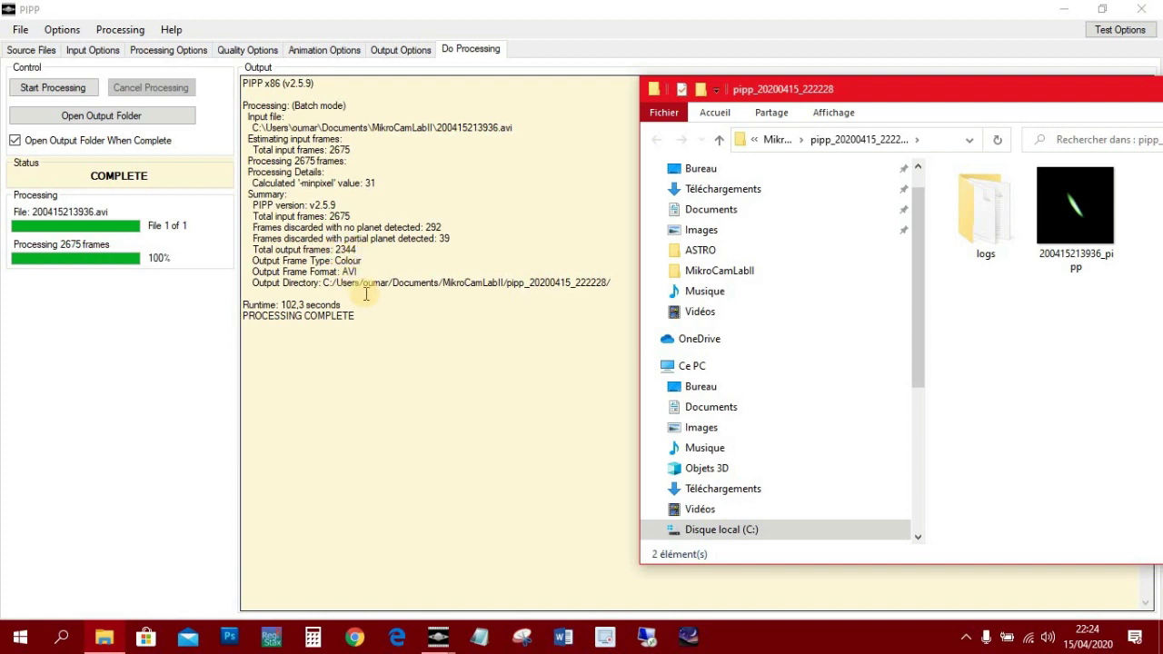
drag(888, 89, 396, 80)
click(583, 192)
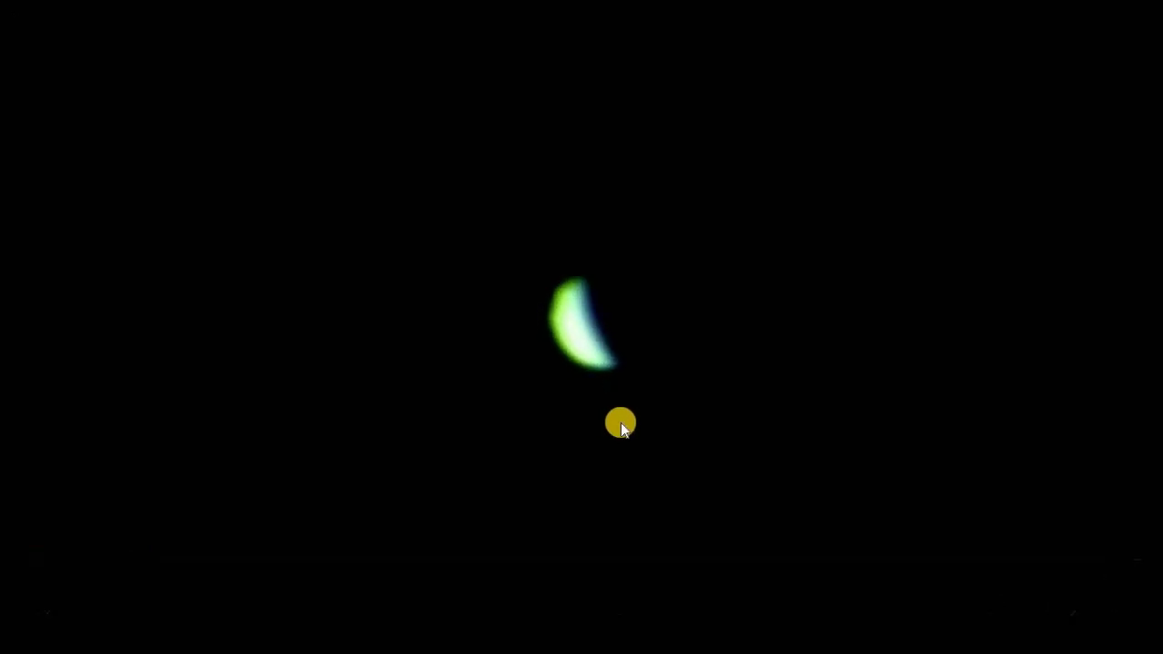
click(640, 561)
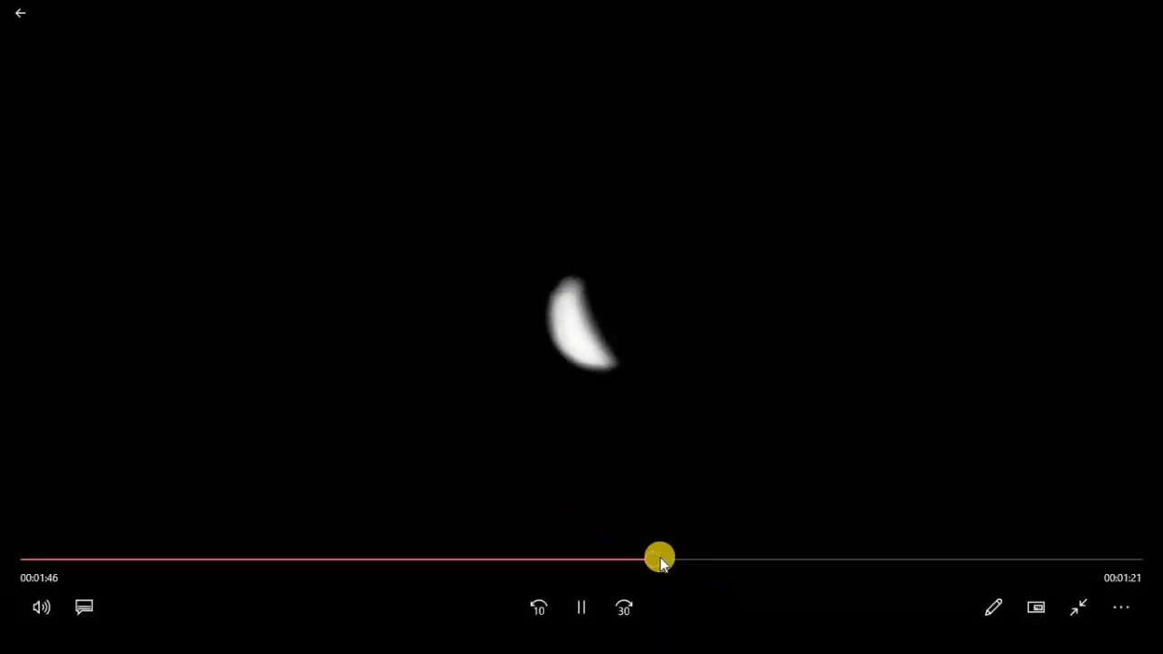
click(636, 559)
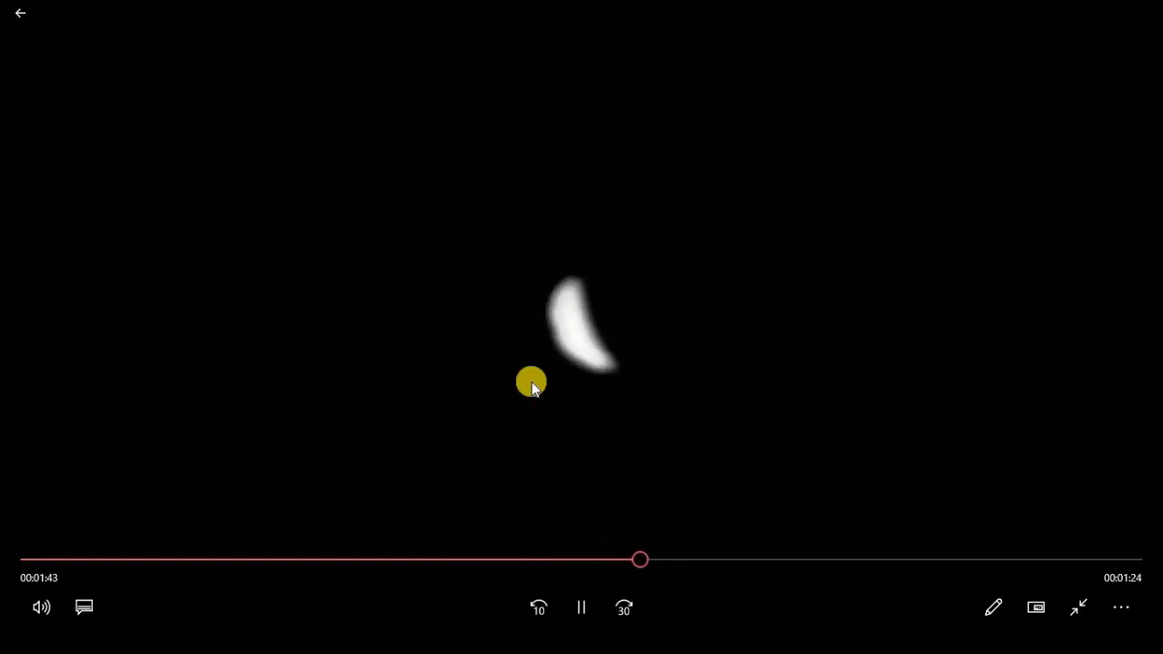
click(404, 560)
click(636, 559)
click(761, 559)
click(859, 560)
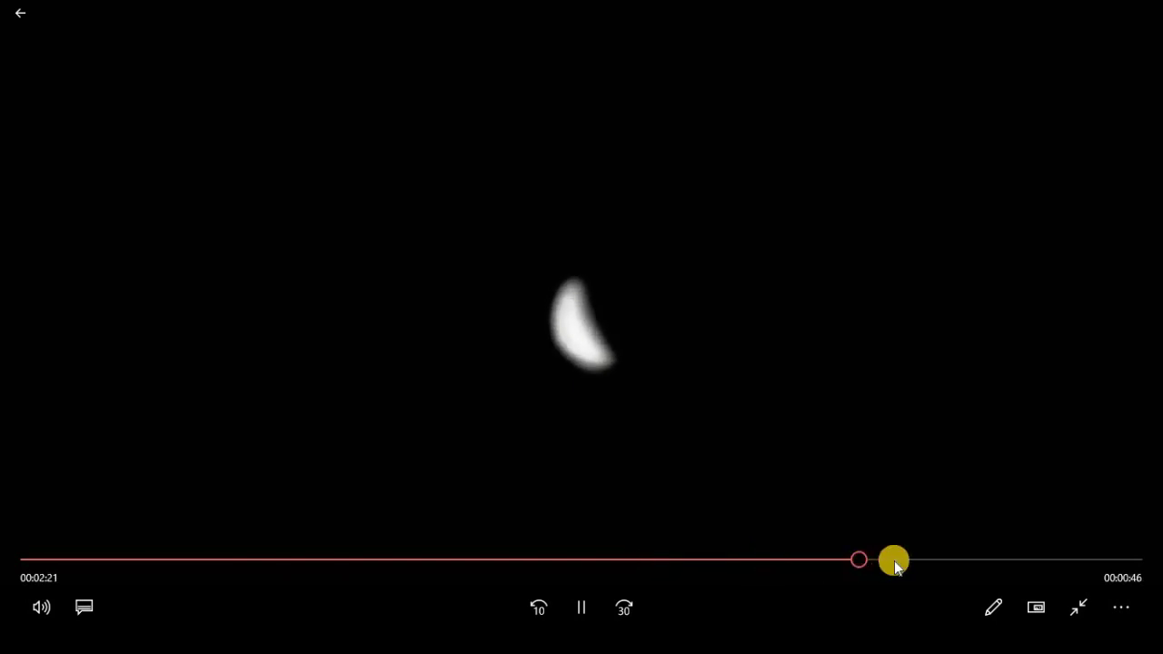
click(929, 558)
click(982, 560)
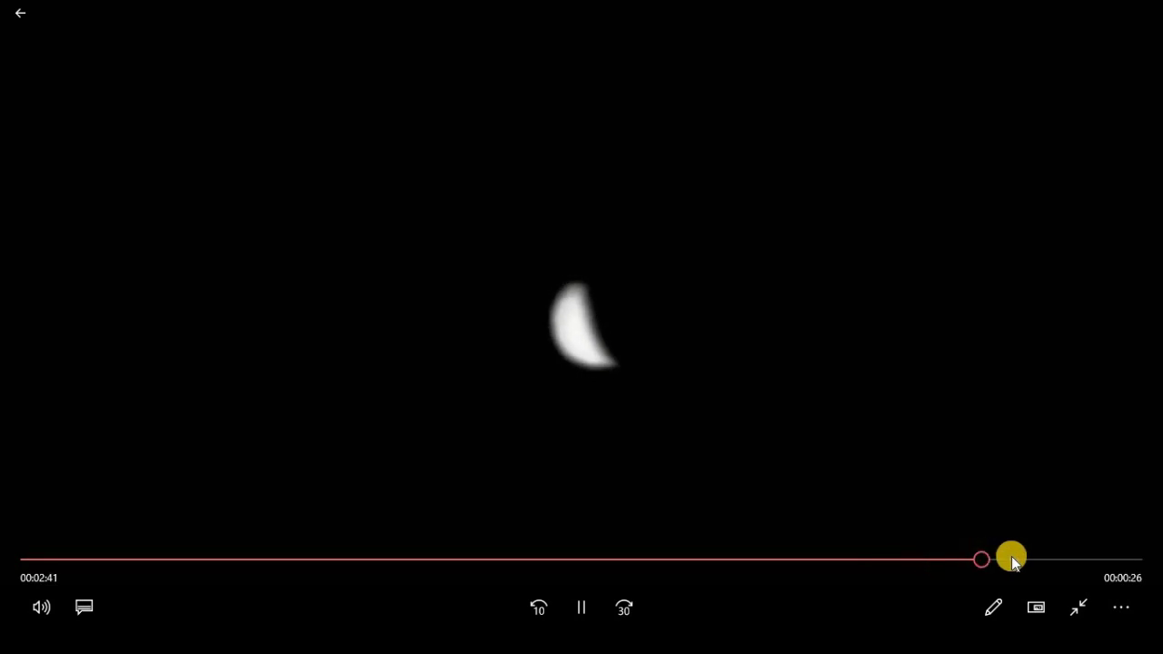
click(1023, 557)
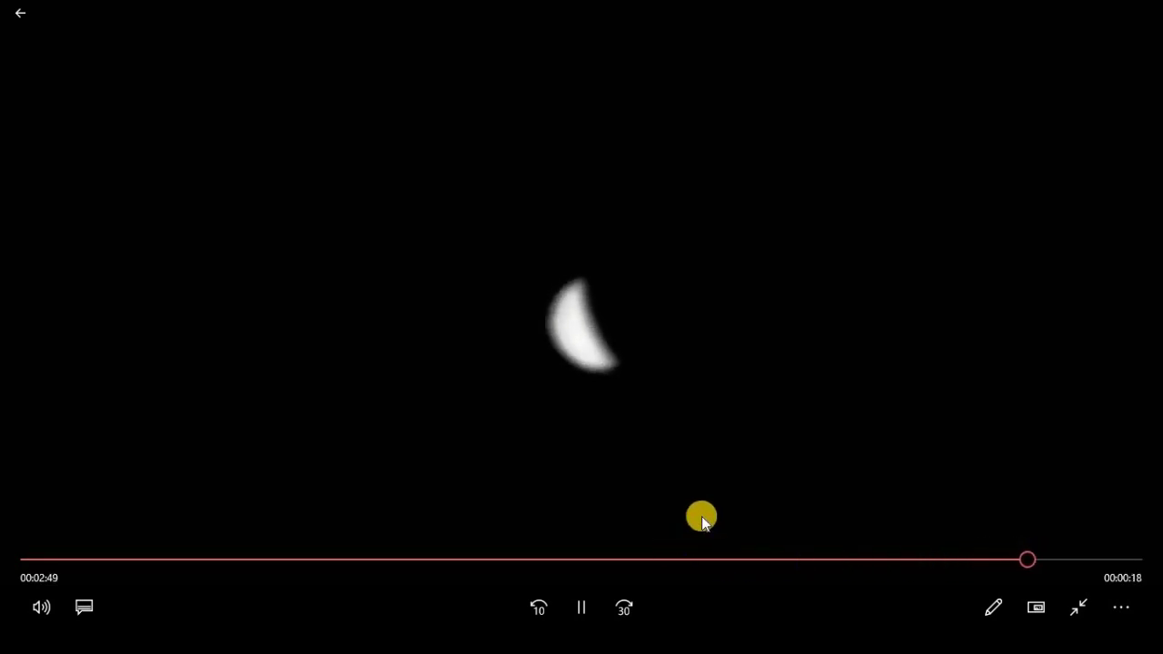
Exit full-screen playback and close the video player, the output folder window and PIPP
click(1078, 606)
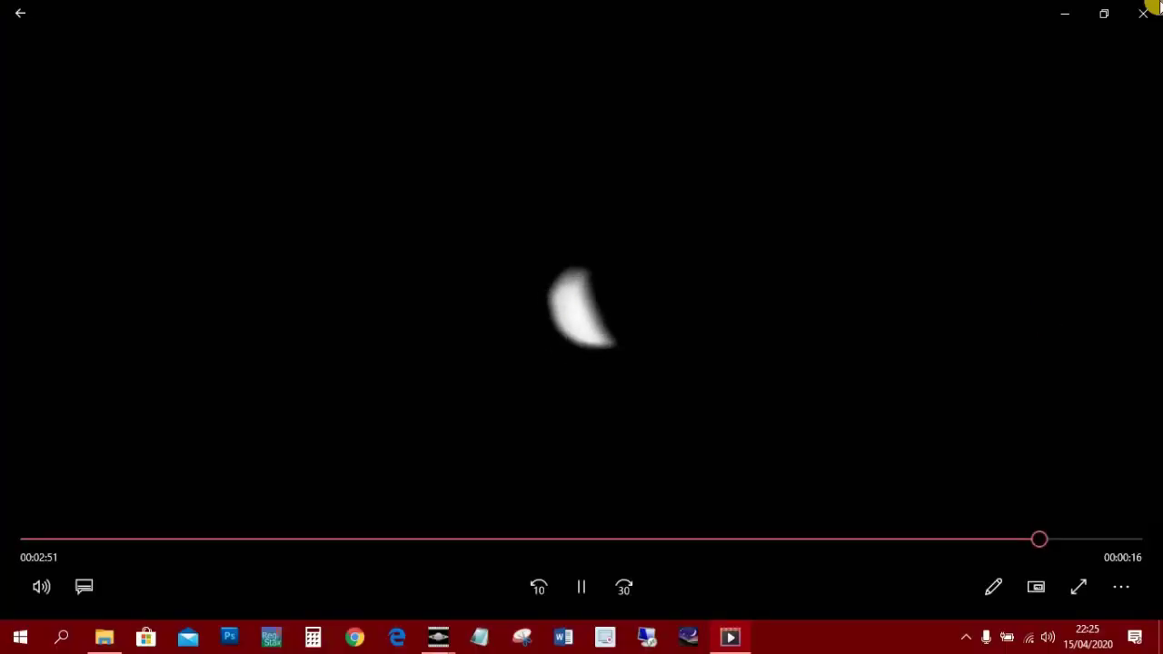
click(1142, 16)
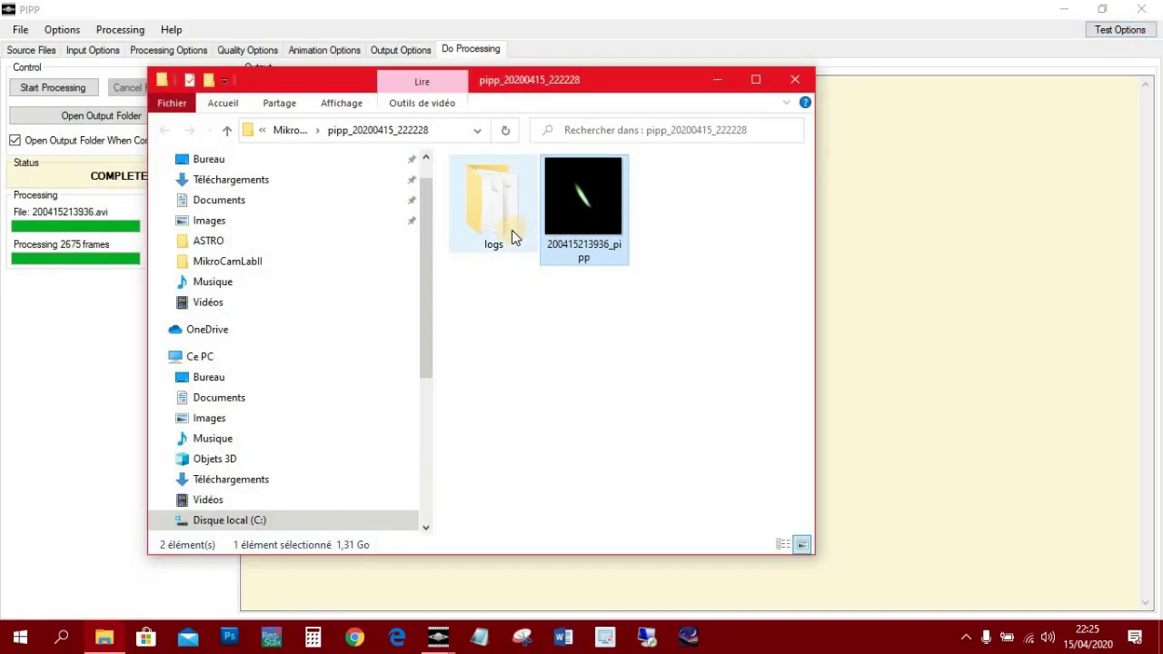
click(798, 80)
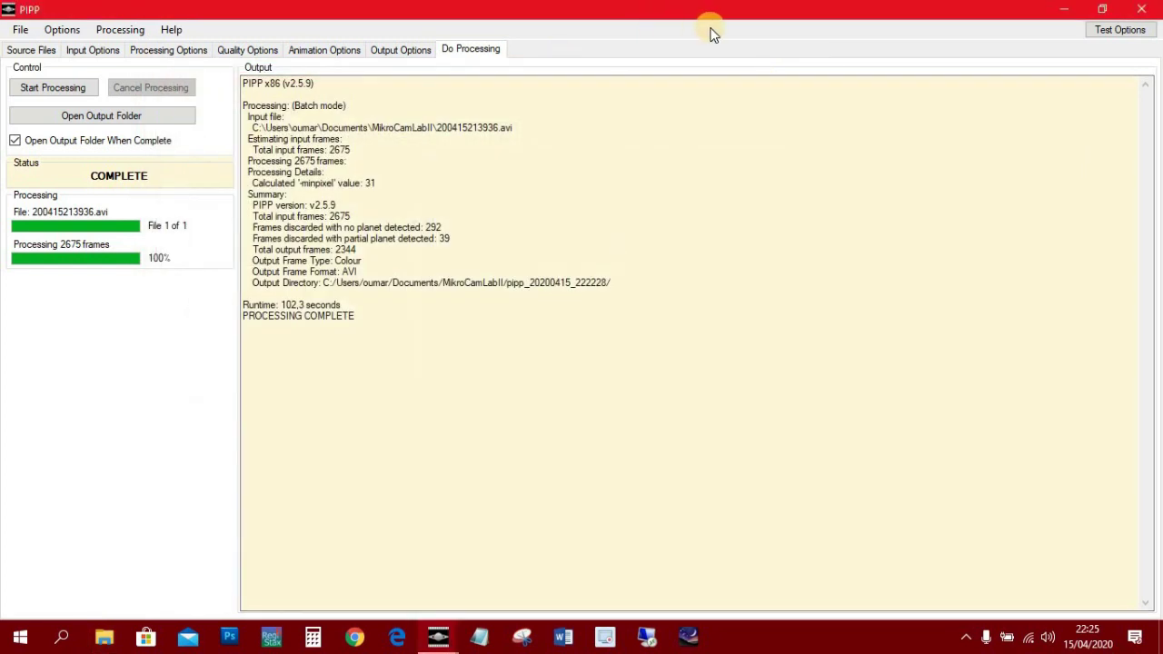
click(1140, 11)
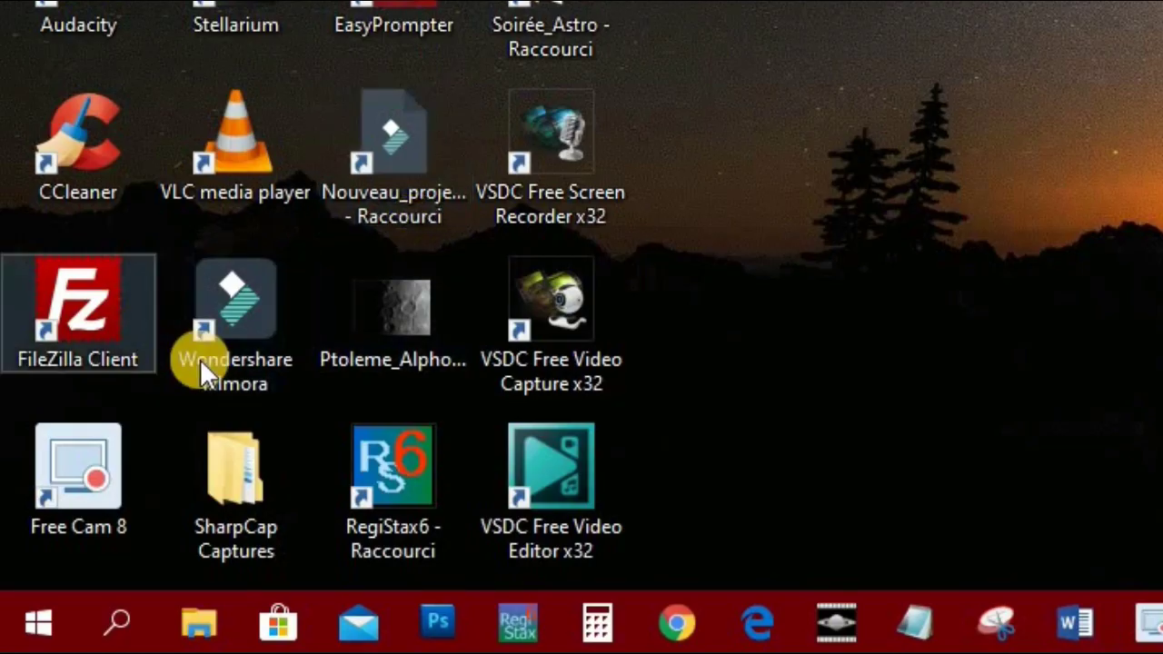
click(402, 454)
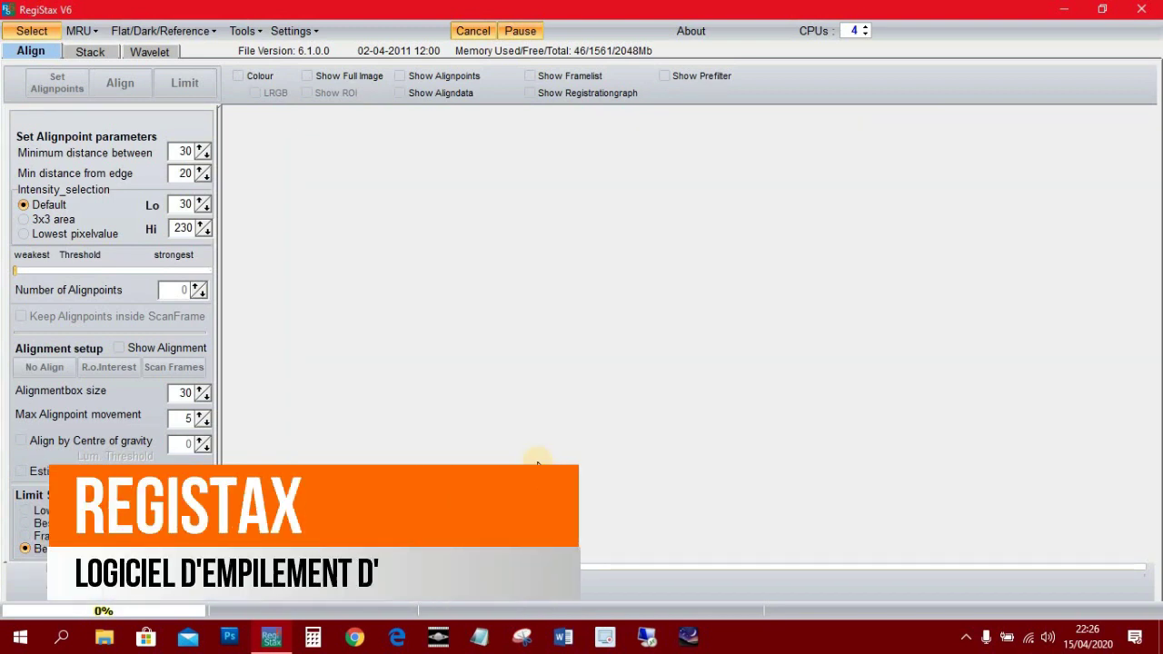
click(32, 31)
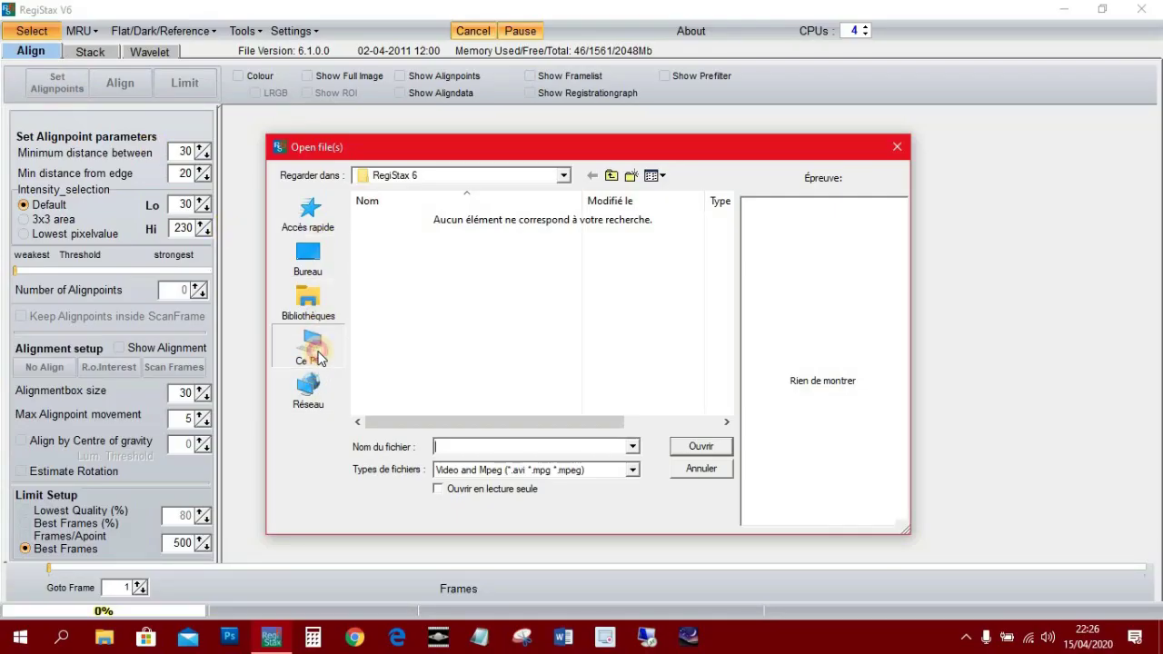
click(313, 353)
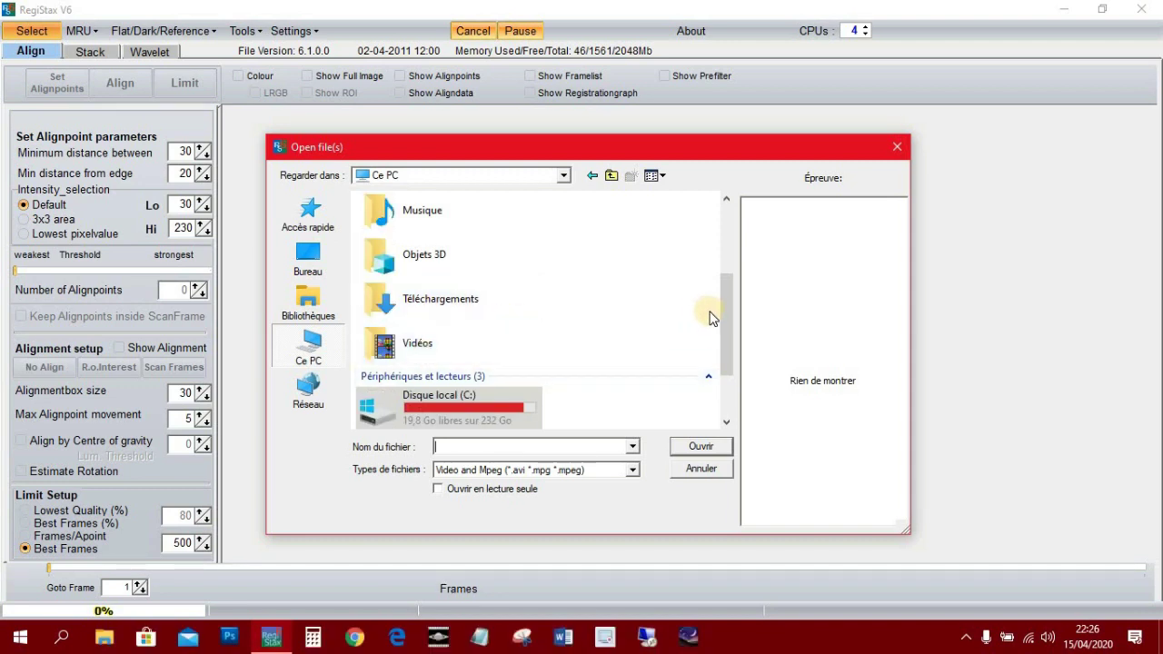
drag(722, 311, 724, 242)
double_click(397, 258)
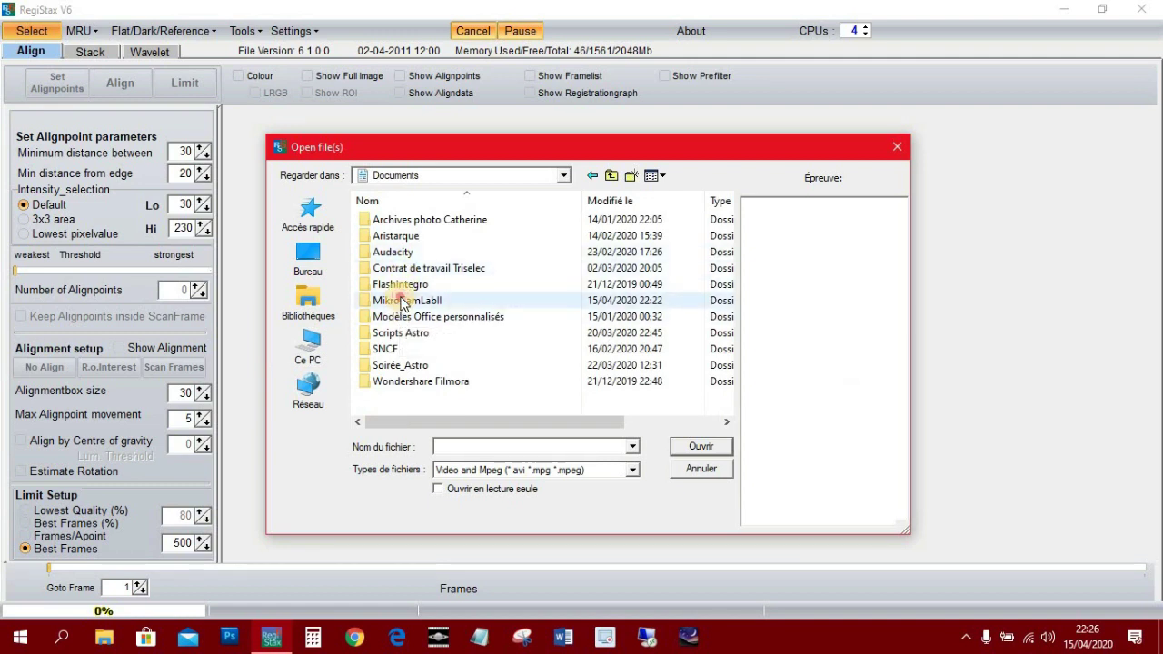
double_click(402, 300)
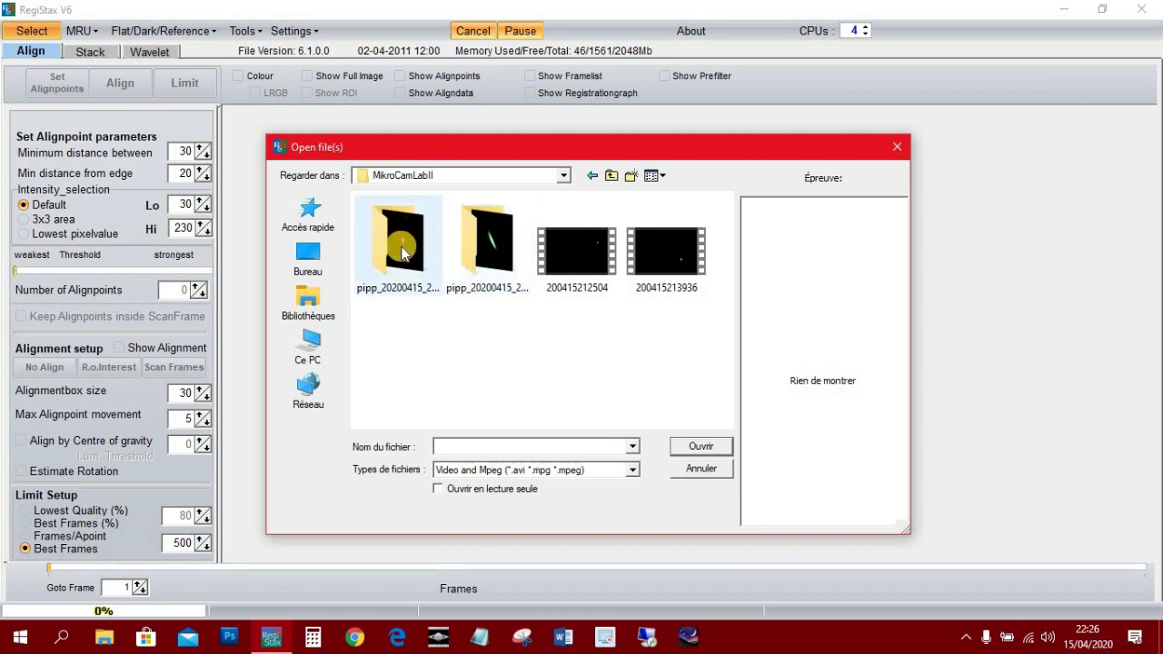
double_click(402, 254)
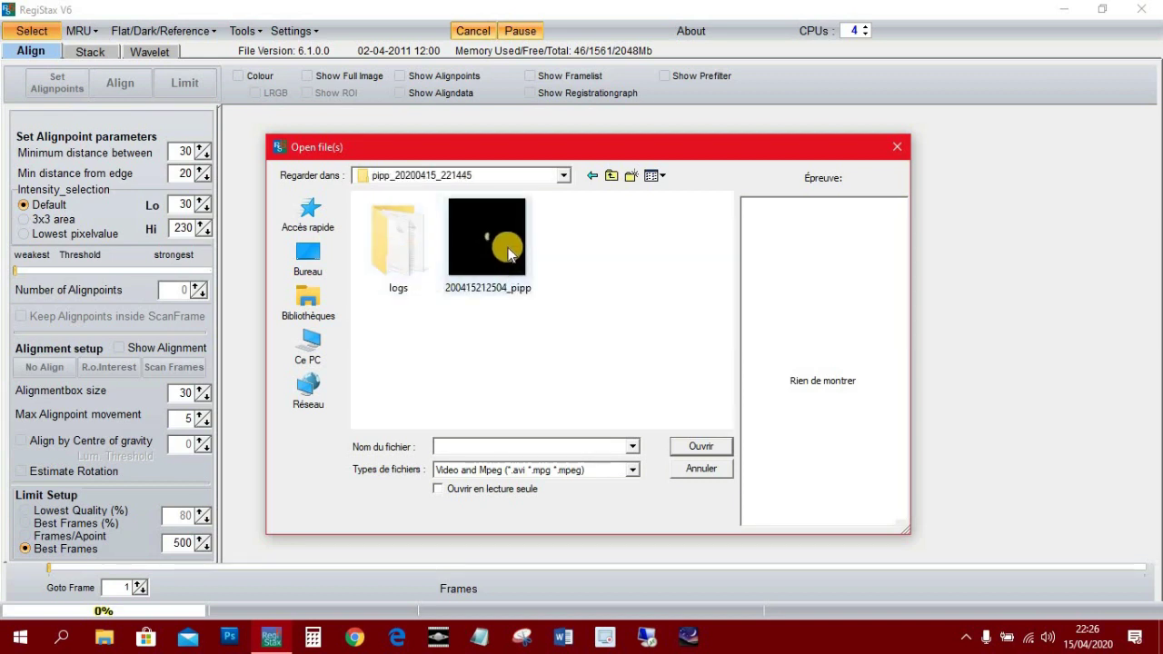
click(508, 255)
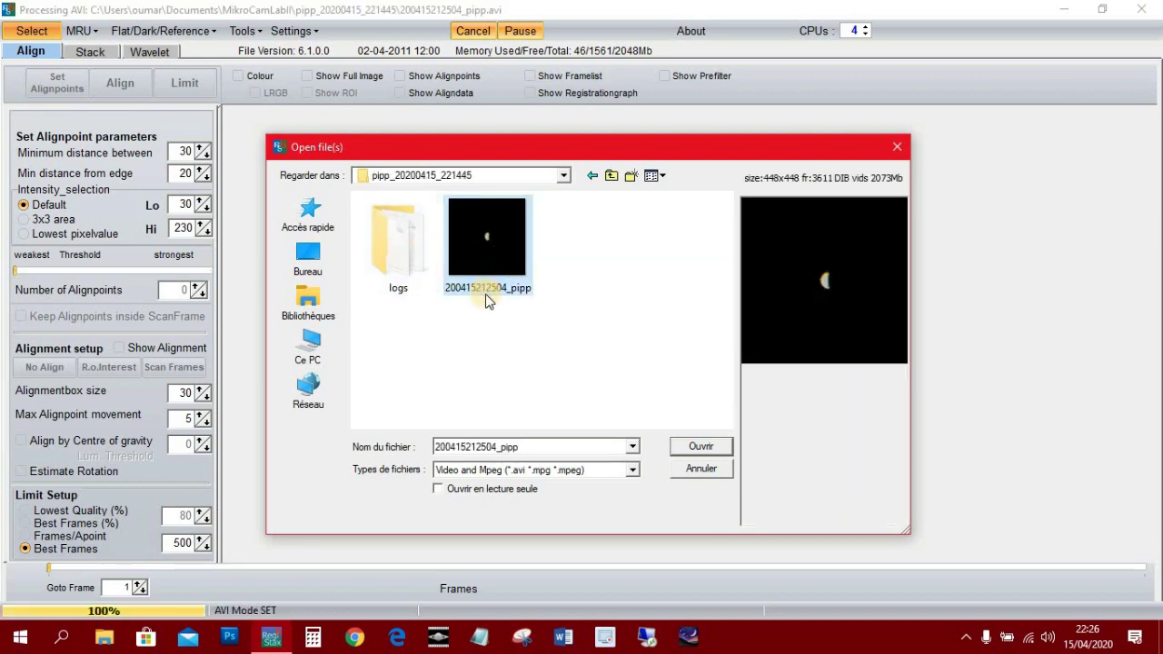
click(694, 448)
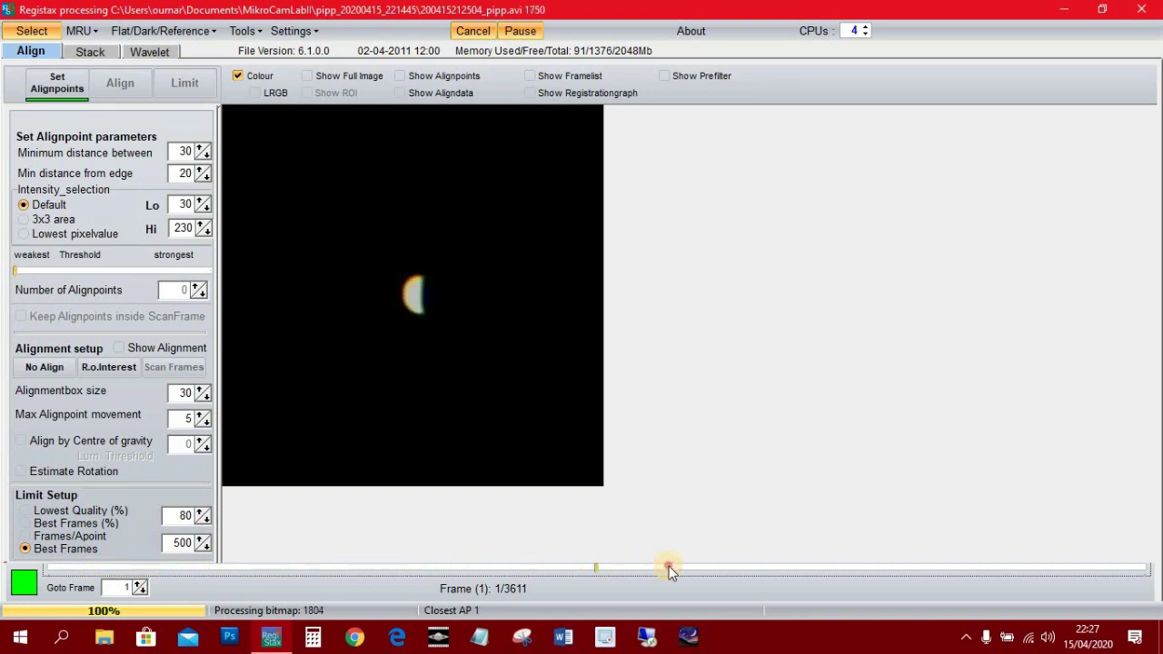
Scrub through the video's frames and choose frame 794 as the alignment reference
drag(656, 566, 399, 567)
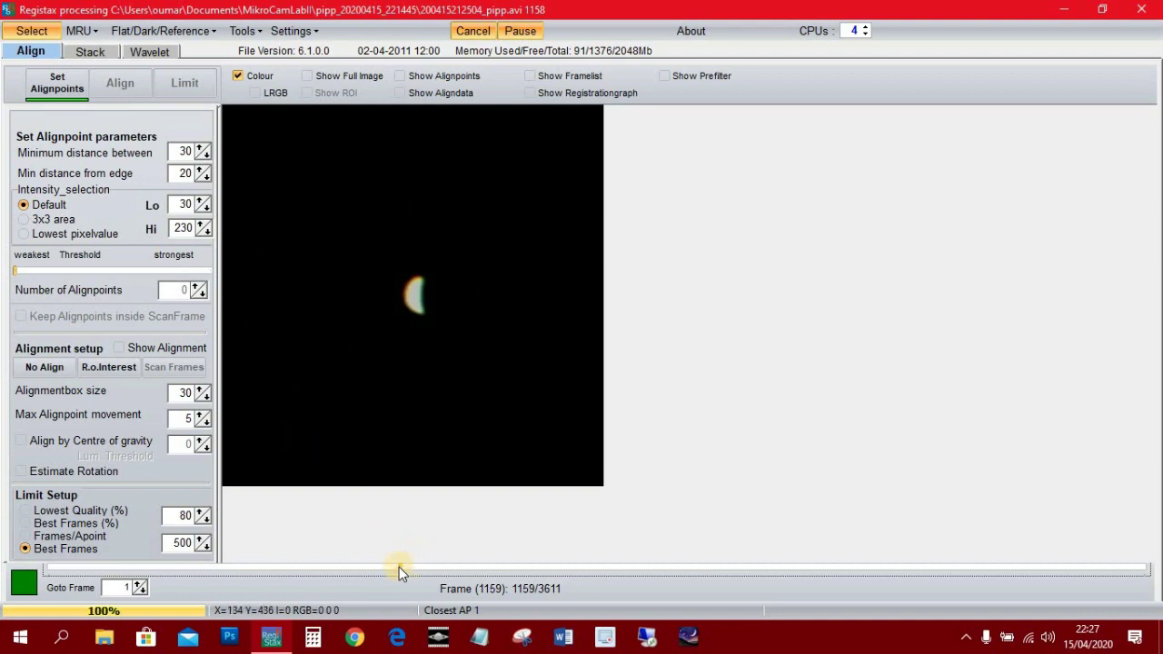
drag(401, 565, 216, 570)
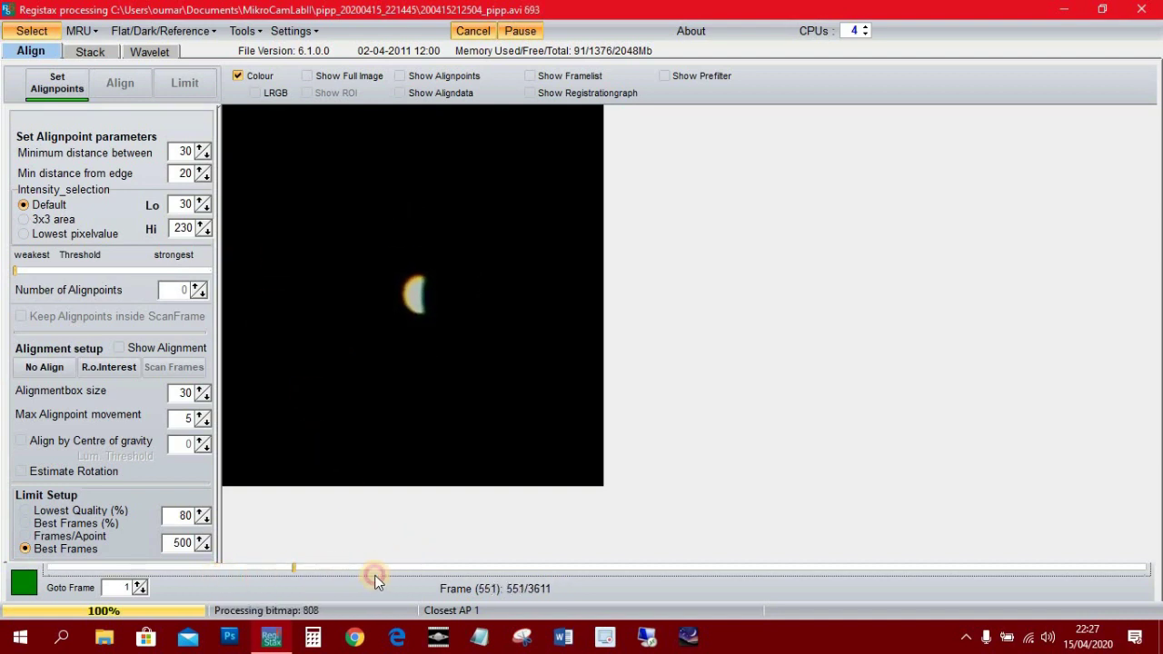
drag(424, 572, 288, 568)
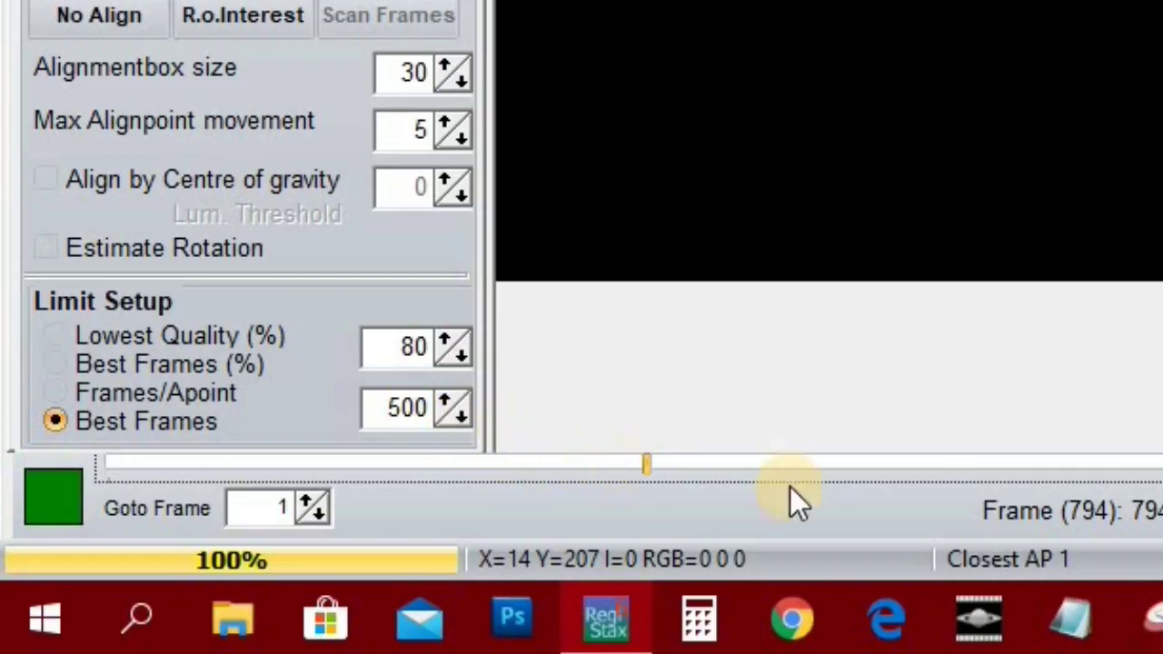
Set the Best Frames limit to 50 in the limit setup
mouse_move(463, 415)
mouse_down()
mouse_move(445, 393)
mouse_move(459, 408)
mouse_up()
click(450, 393)
click(450, 393)
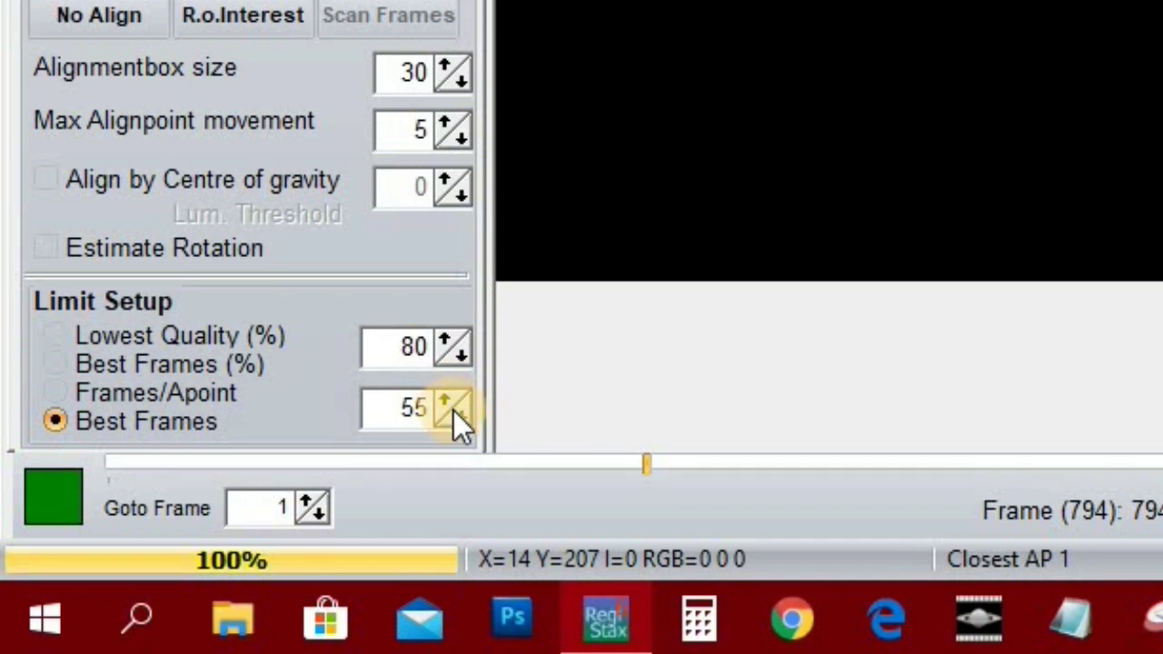
click(456, 414)
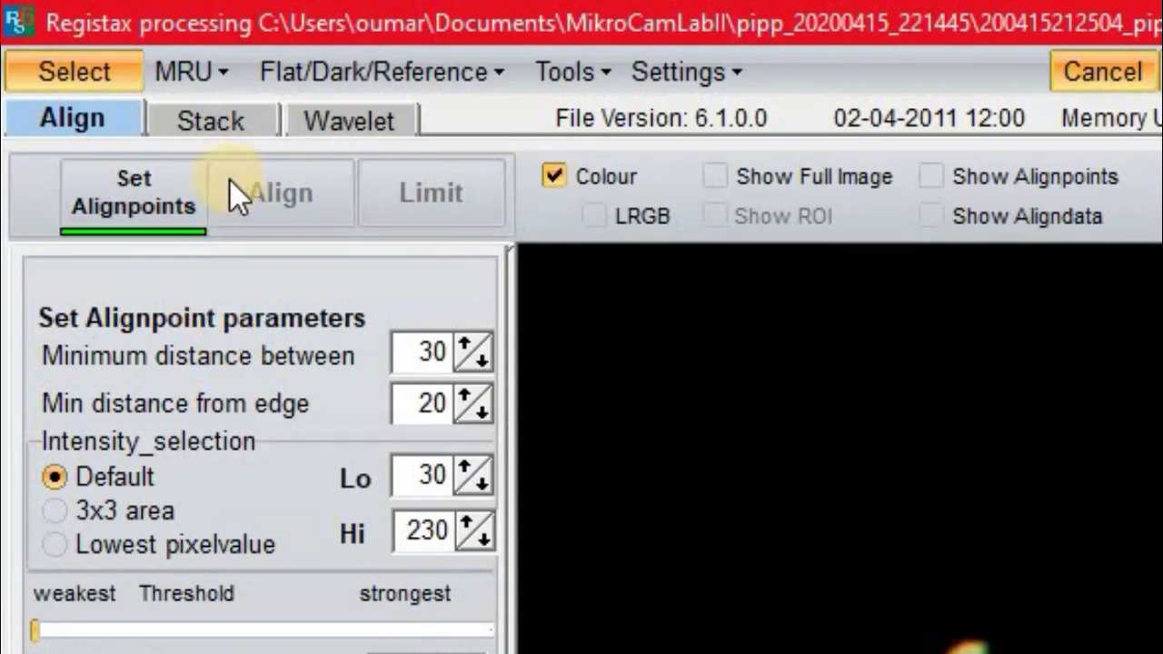
Set the automatic alignpoint and add nine more by hand along the edges and inside of the crescent
click(149, 186)
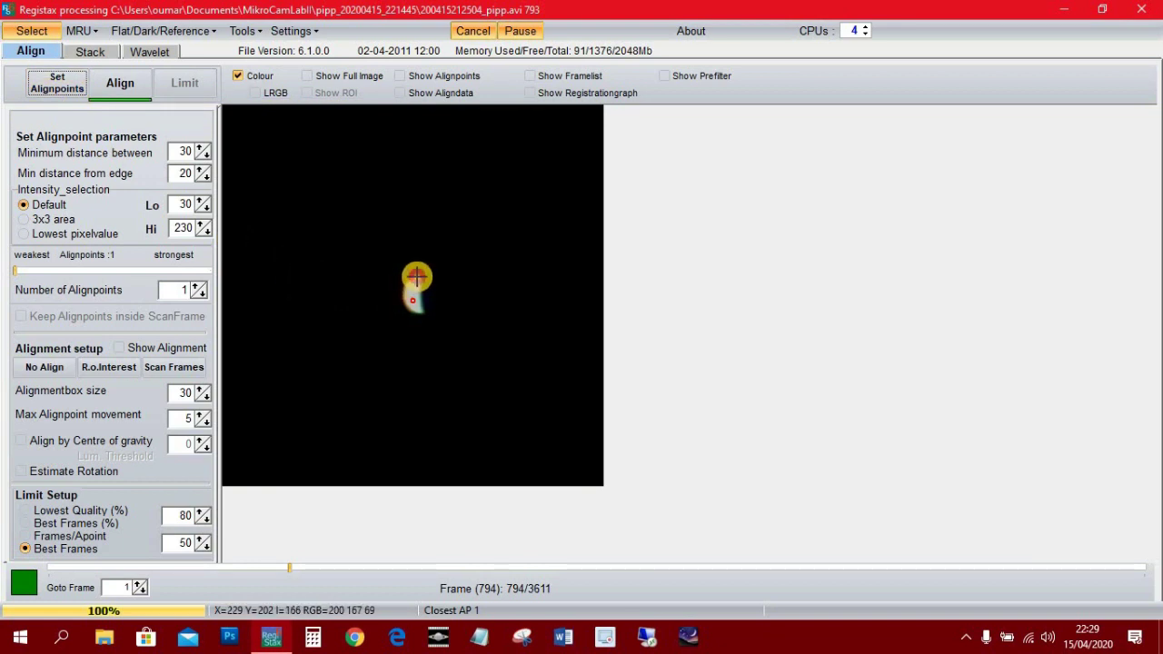
click(415, 278)
click(404, 297)
click(414, 313)
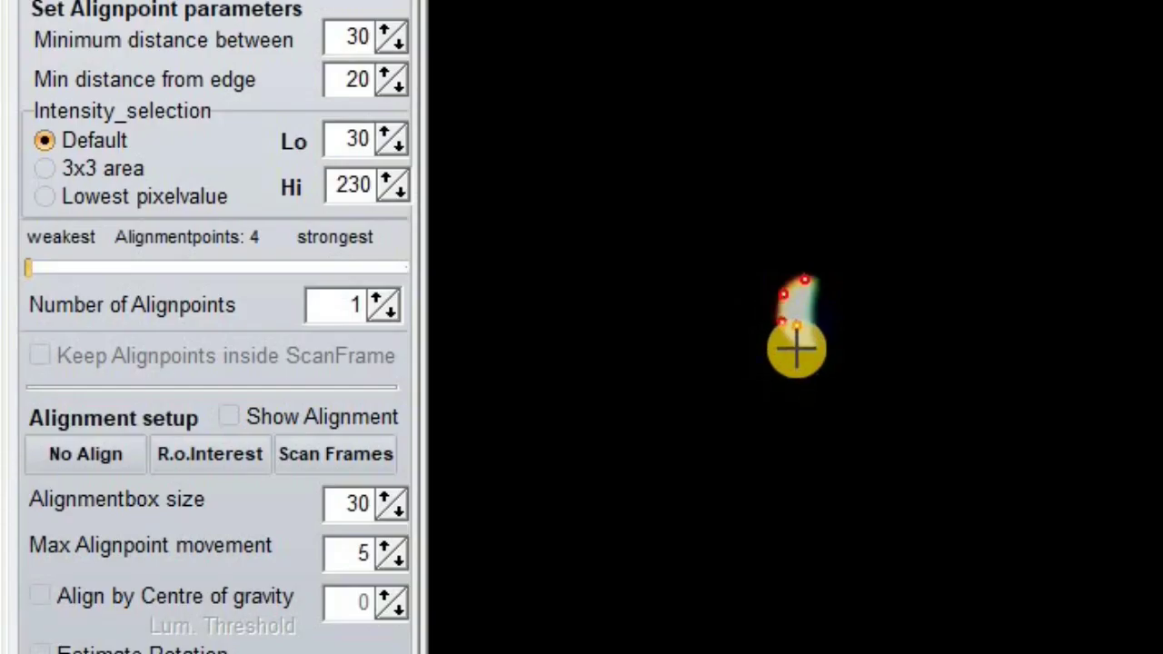
click(796, 346)
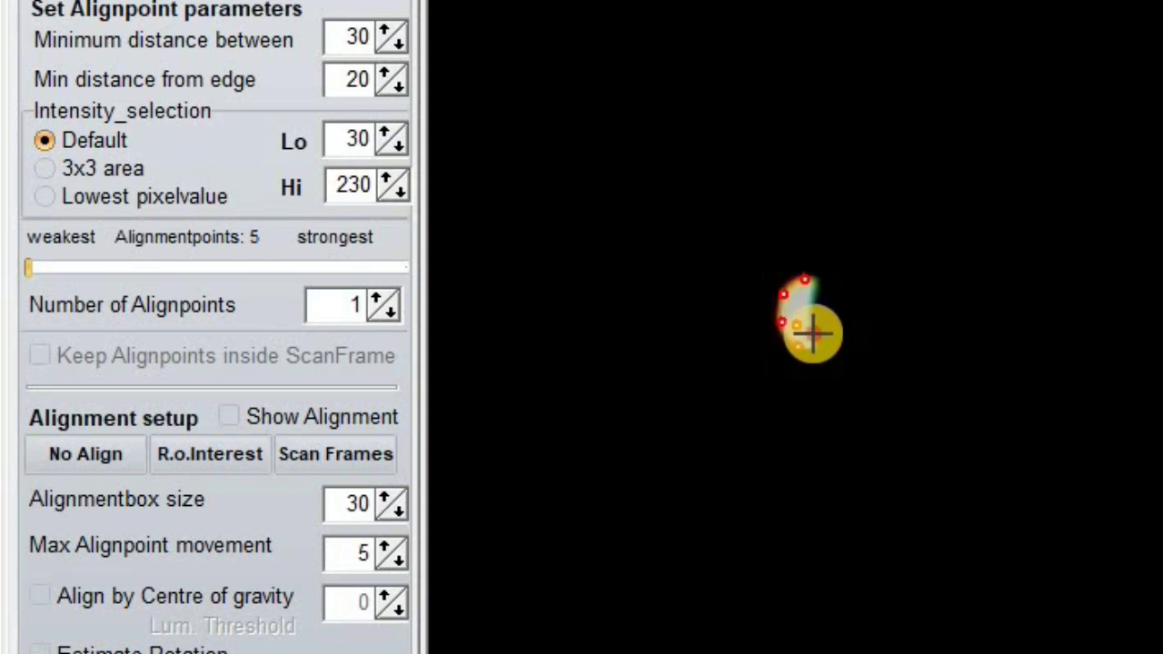
click(813, 333)
click(809, 306)
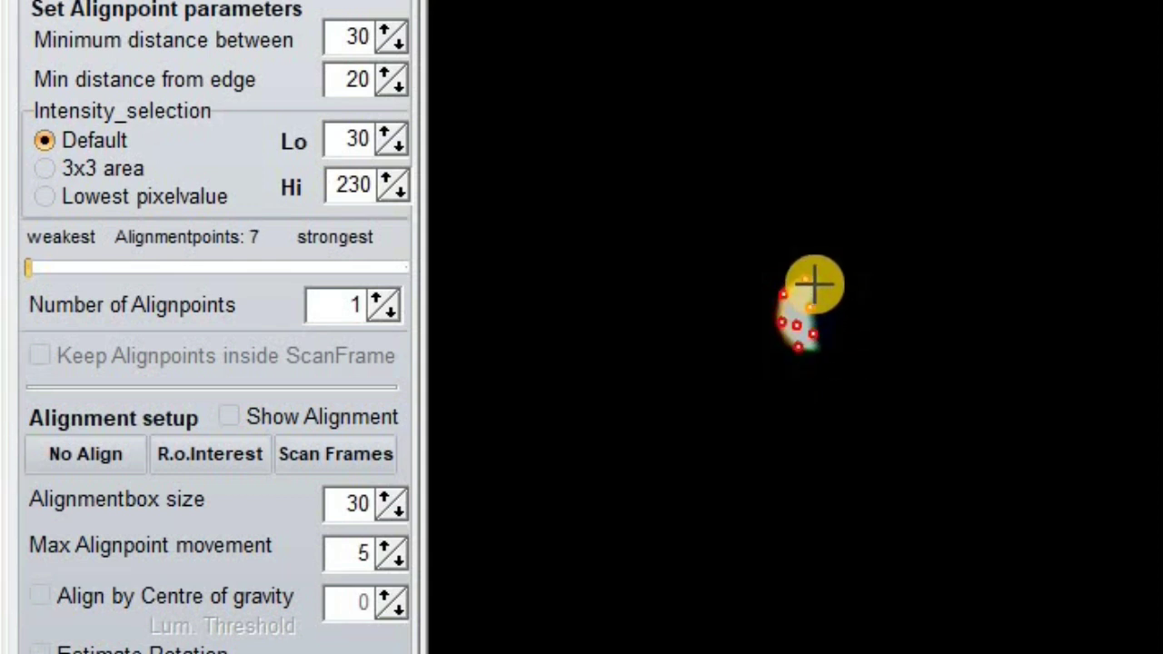
click(814, 283)
click(796, 300)
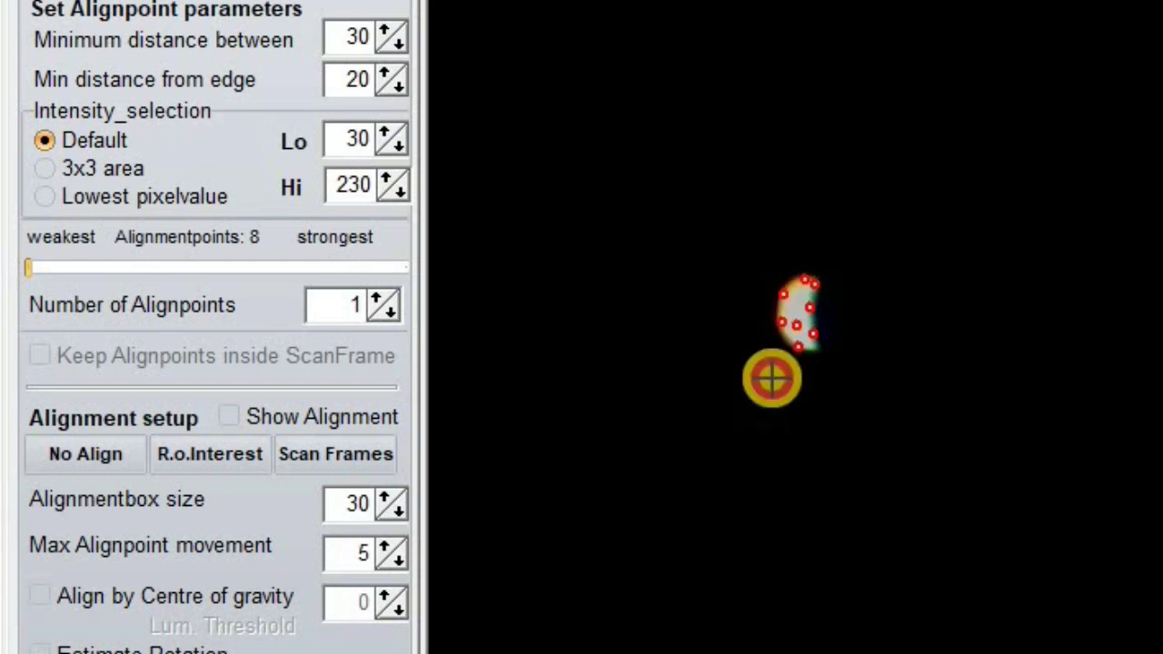
click(816, 351)
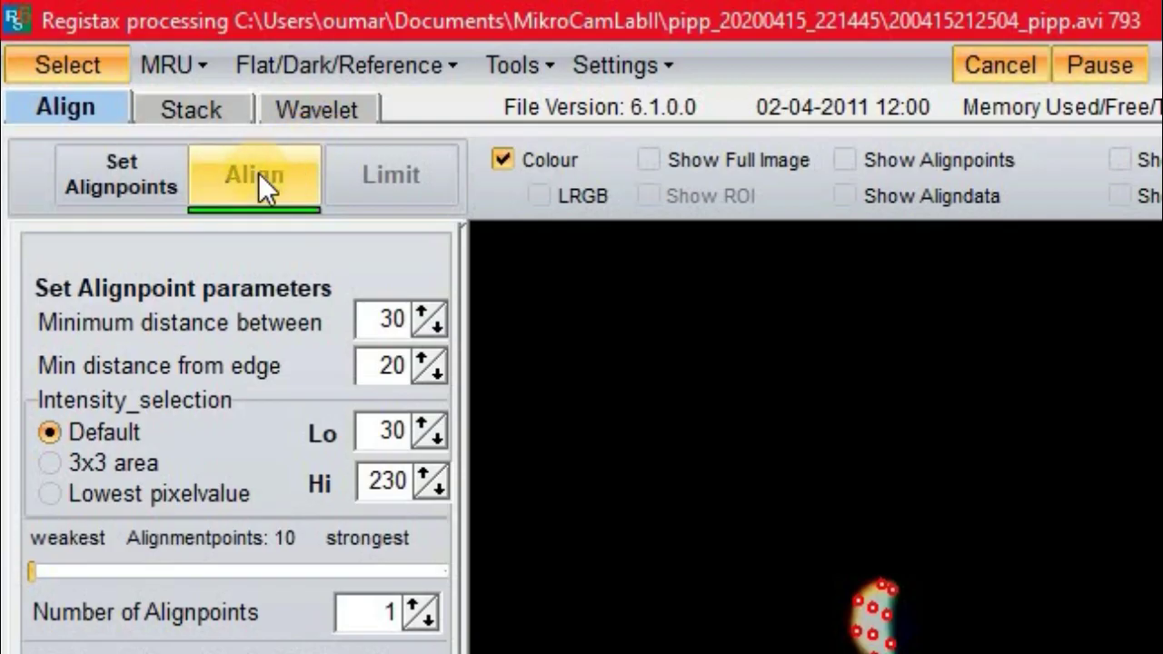
Align the frames on the alignpoints, apply the frame limit, and stack the retained frames
click(258, 172)
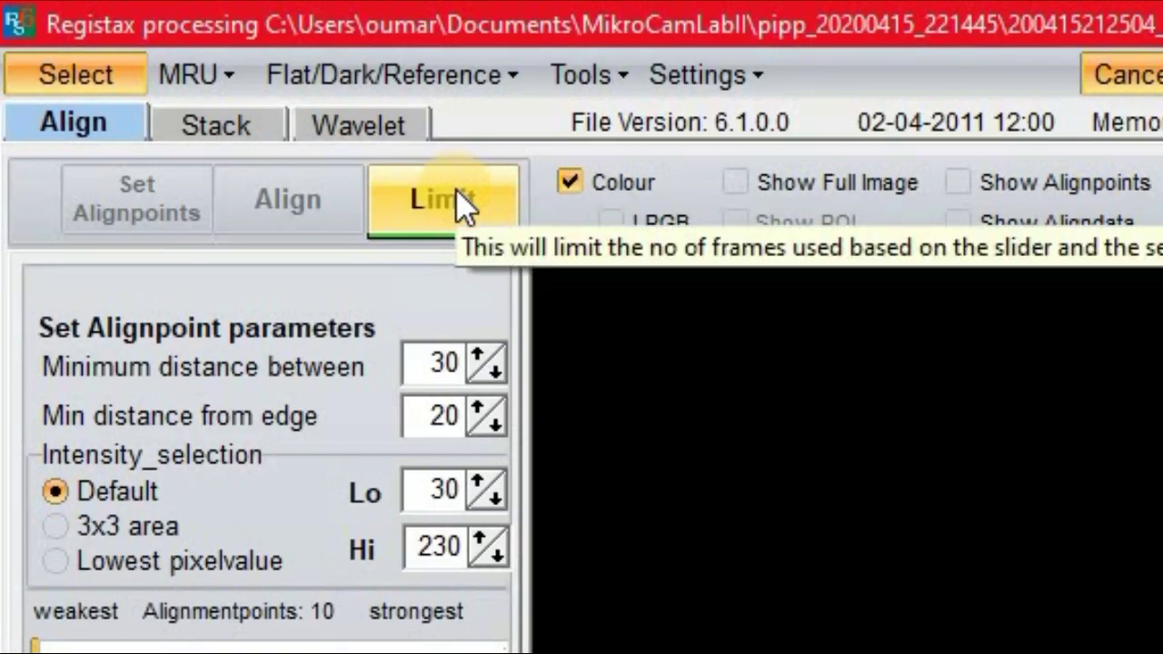
click(462, 202)
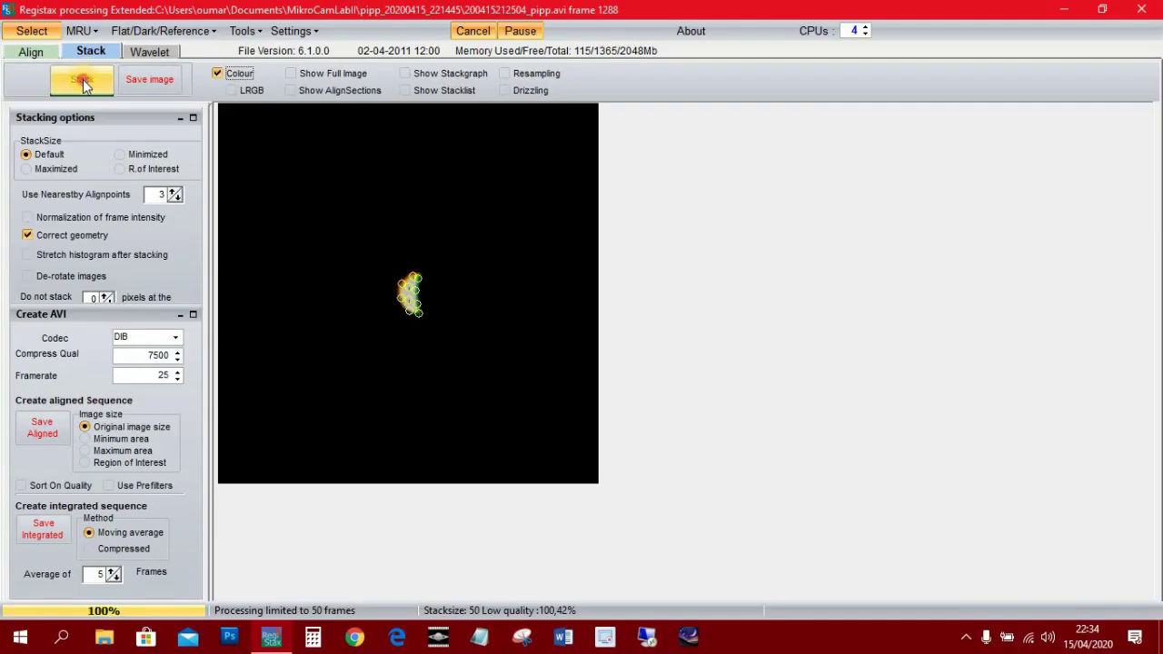
click(77, 82)
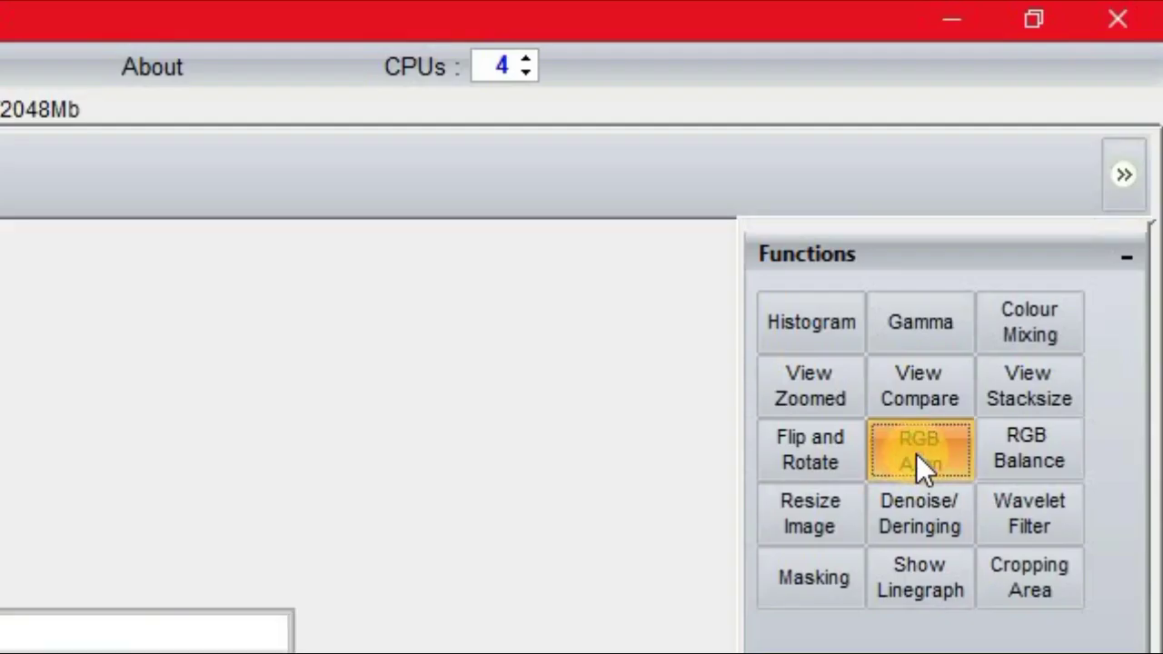
Start the RGB Align function and shift the red channel horizontally to an X position of 2
click(917, 454)
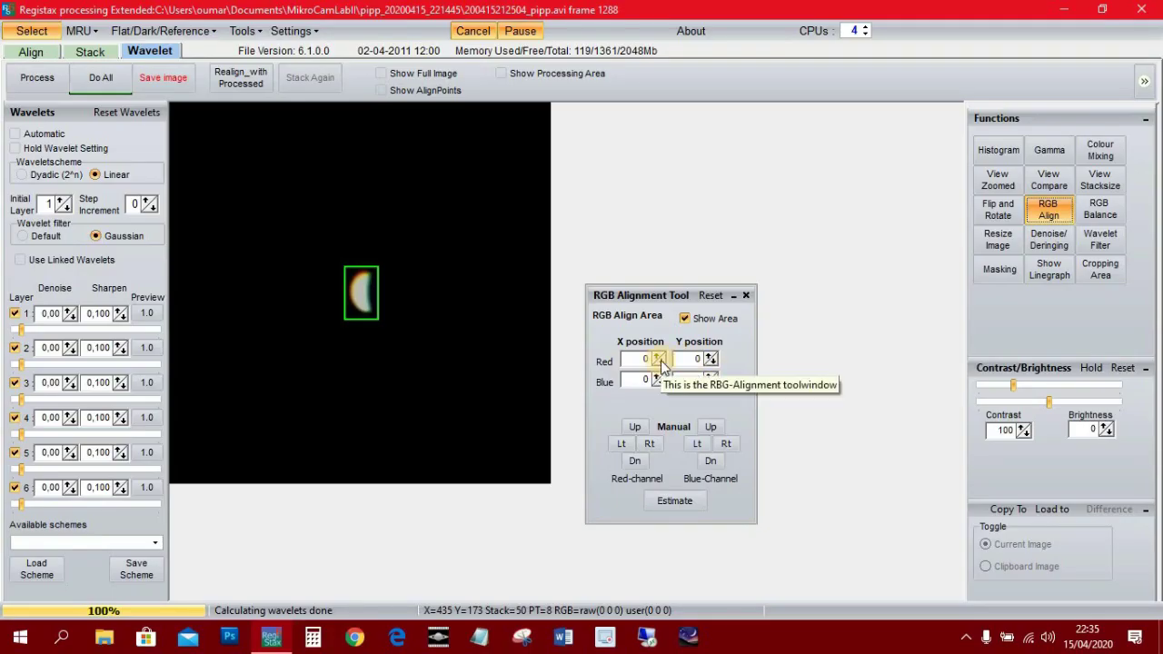
click(662, 364)
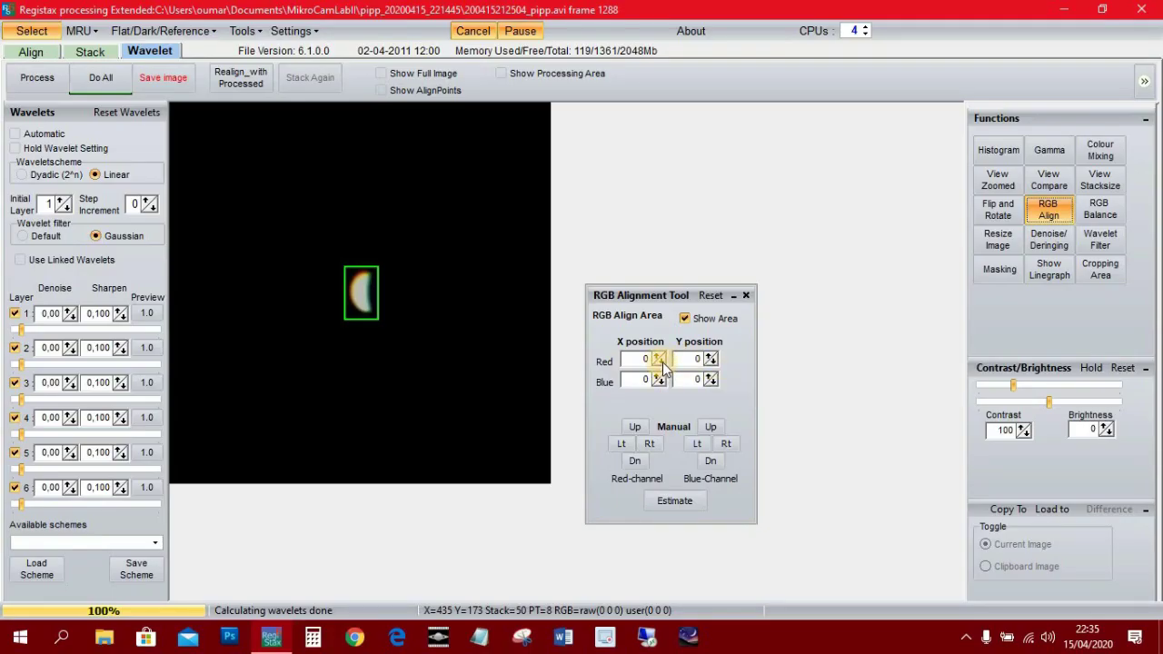
click(662, 366)
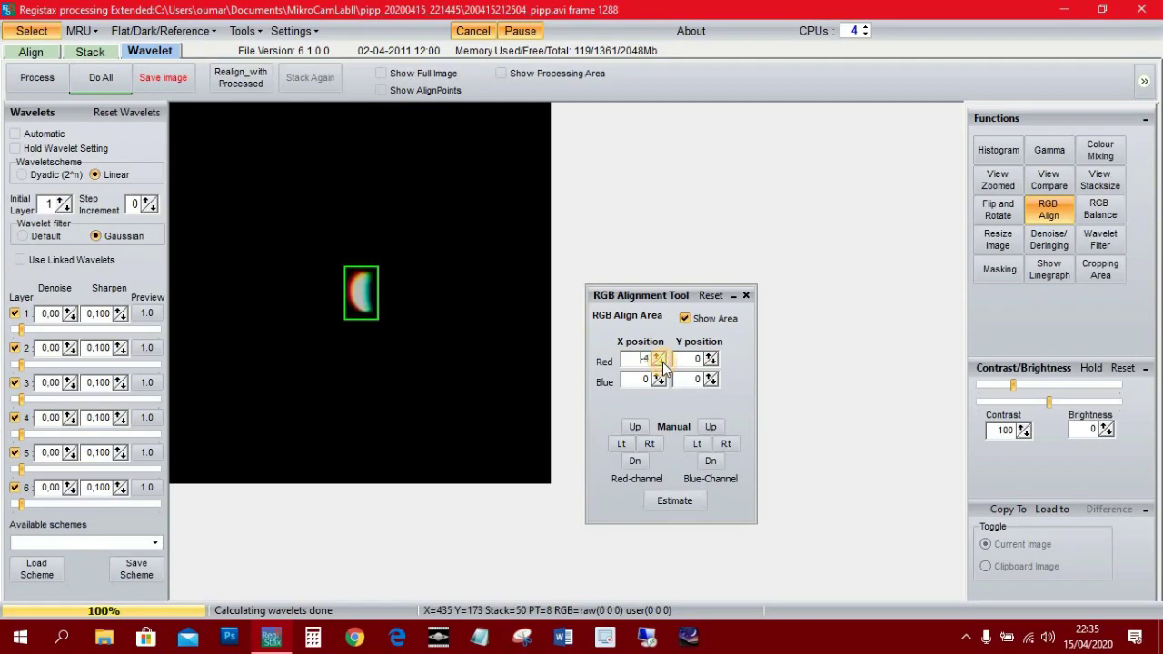
click(659, 358)
click(658, 356)
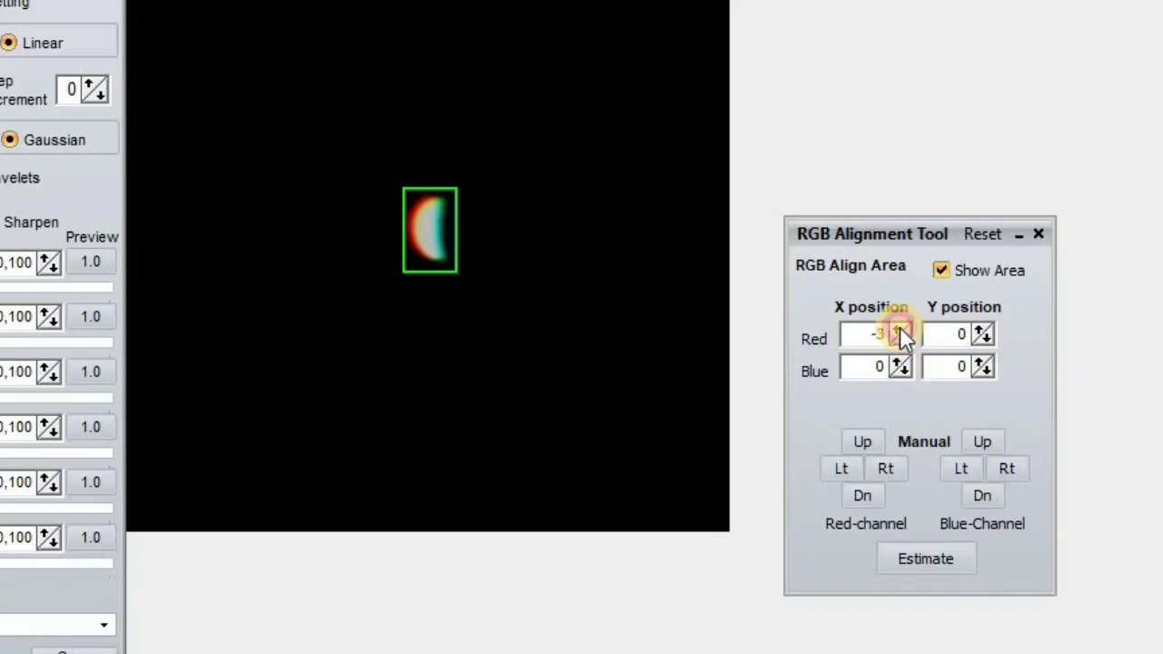
click(899, 329)
click(899, 329)
click(899, 329)
click(905, 334)
click(906, 334)
click(906, 334)
click(906, 333)
click(906, 334)
click(906, 333)
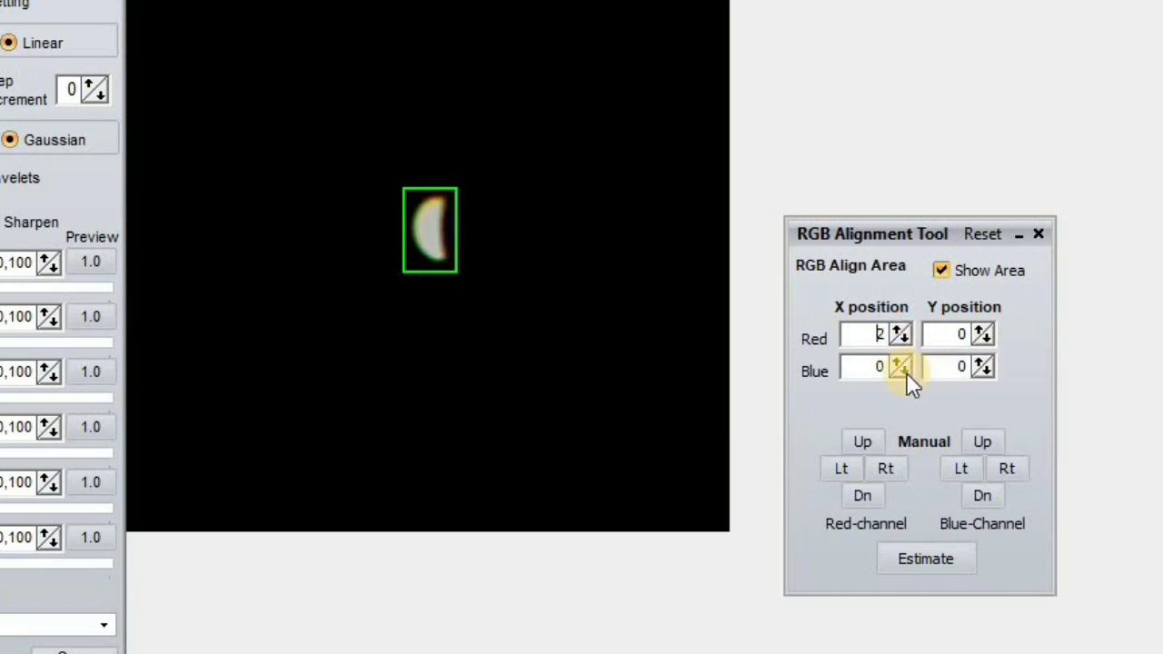
Try horizontal shifts of the blue channel between -3 and 2, and return its X position to 0
click(906, 371)
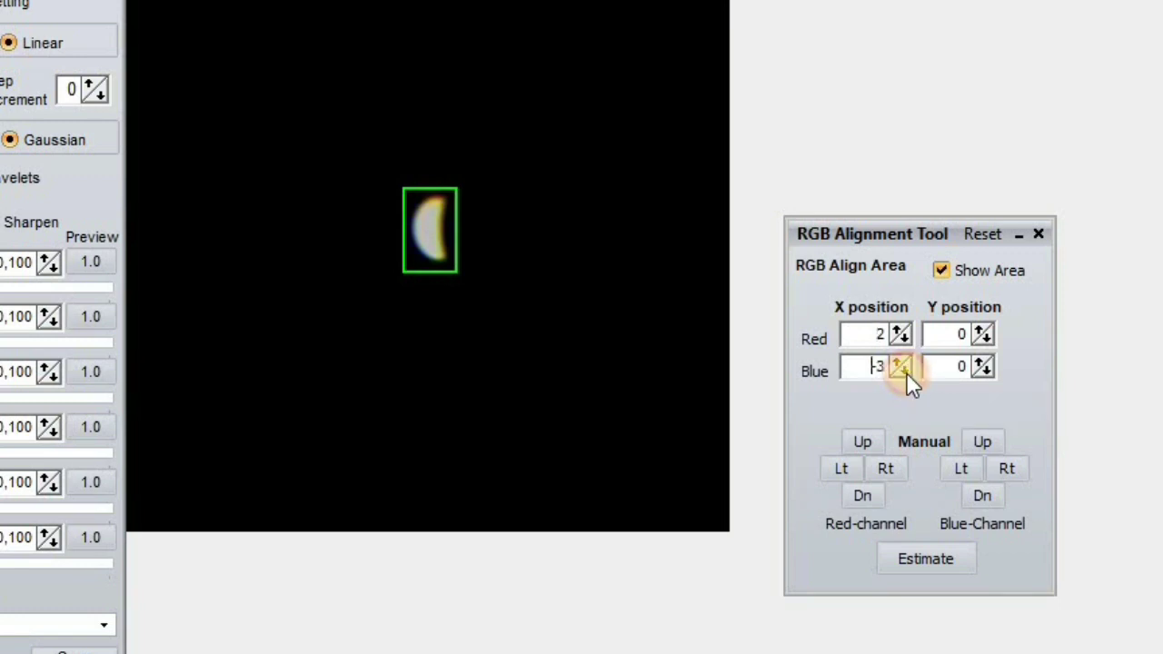
click(894, 358)
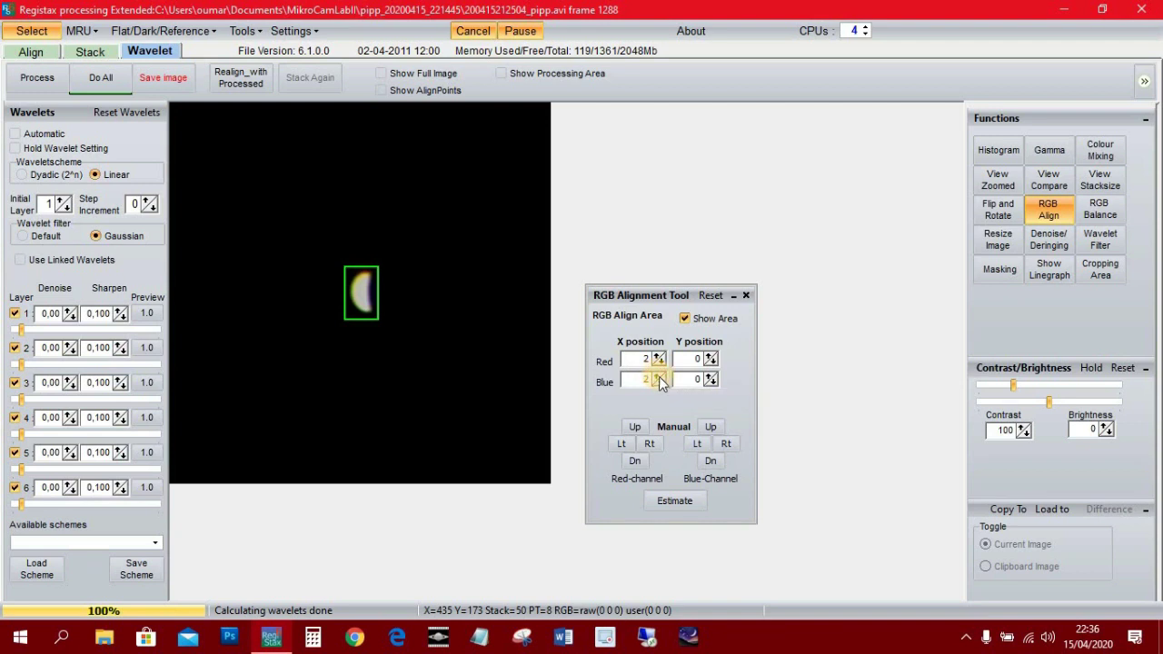
click(660, 379)
Try vertical shifts of the blue channel and return its Y position to 0
click(712, 383)
click(712, 384)
click(712, 384)
click(711, 383)
click(706, 375)
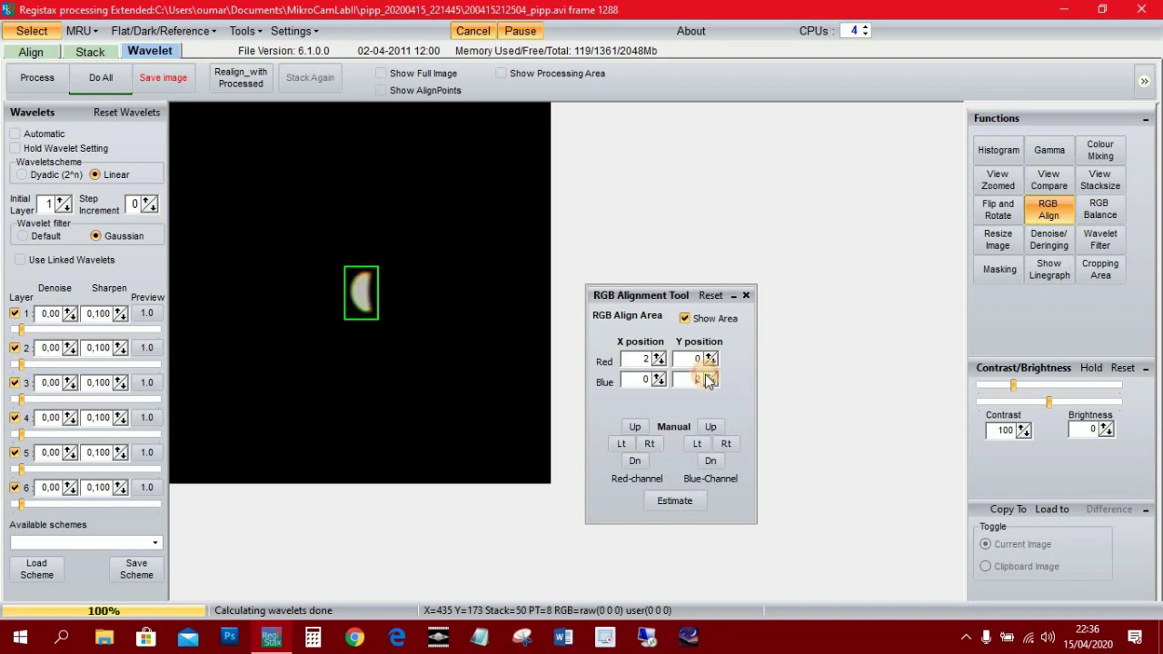
click(711, 381)
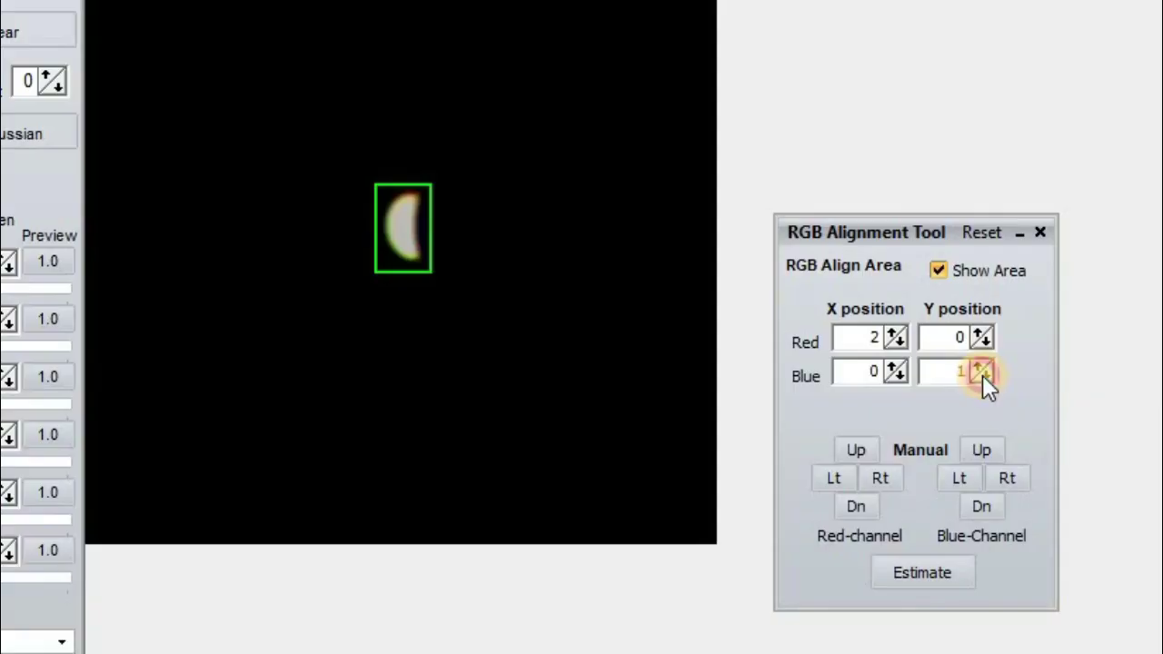
Try vertical shifts of the red channel between -5 and 1, and return its Y position to 0
click(983, 336)
click(986, 334)
click(986, 334)
click(986, 335)
click(987, 334)
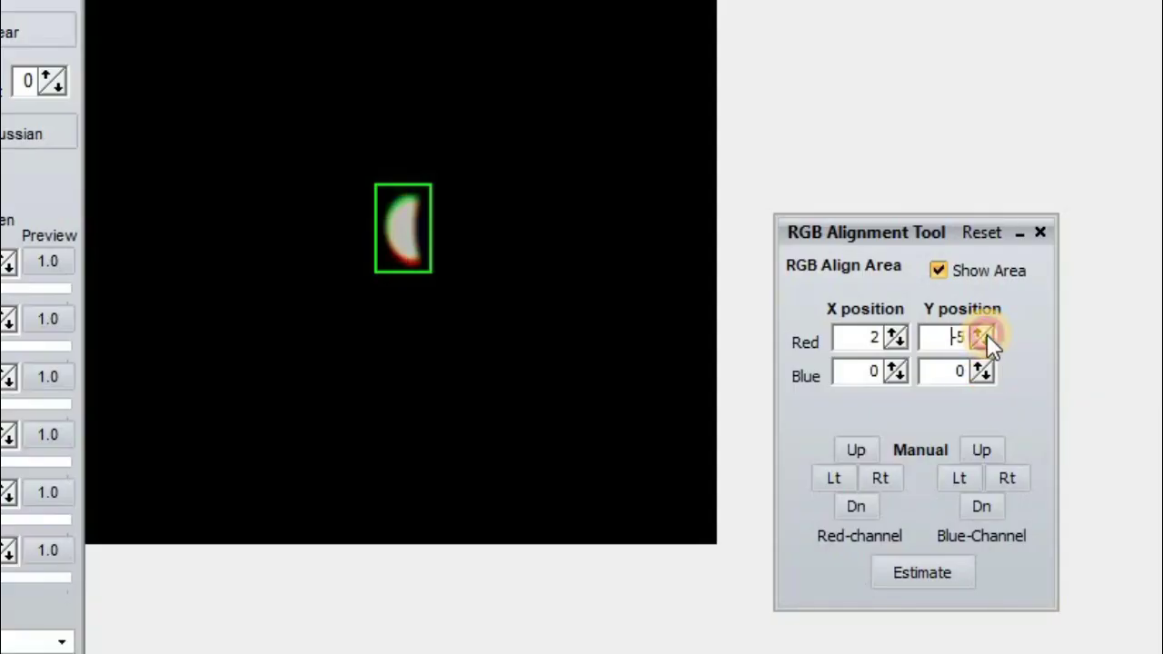
click(977, 329)
click(977, 329)
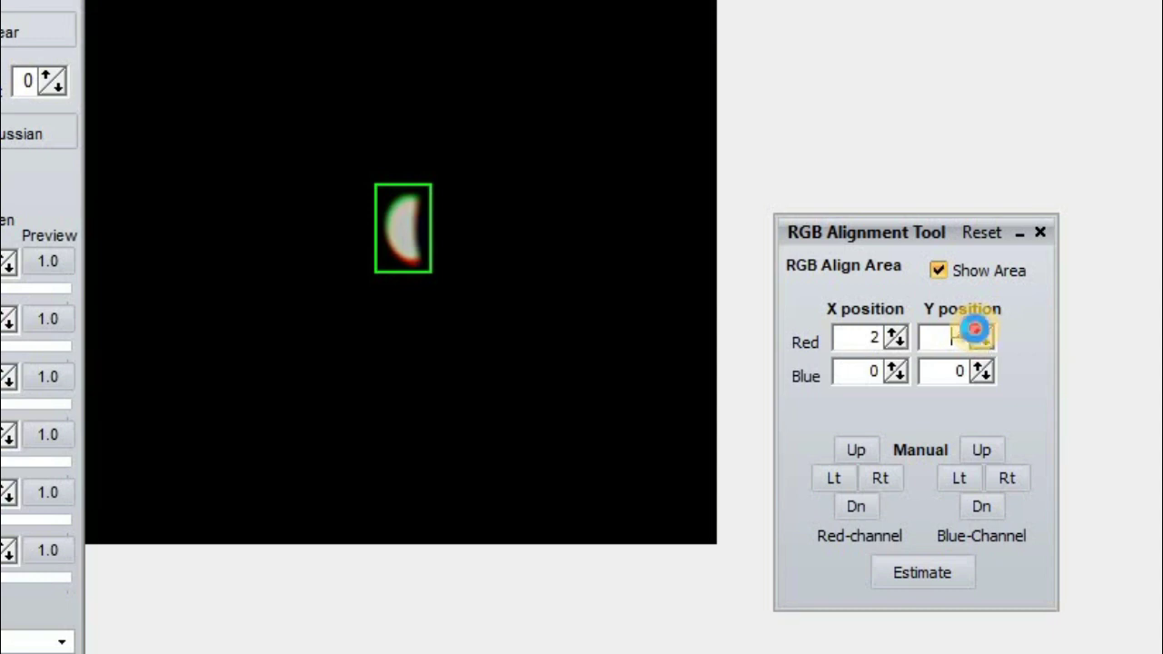
click(976, 329)
click(976, 329)
click(976, 329)
click(975, 329)
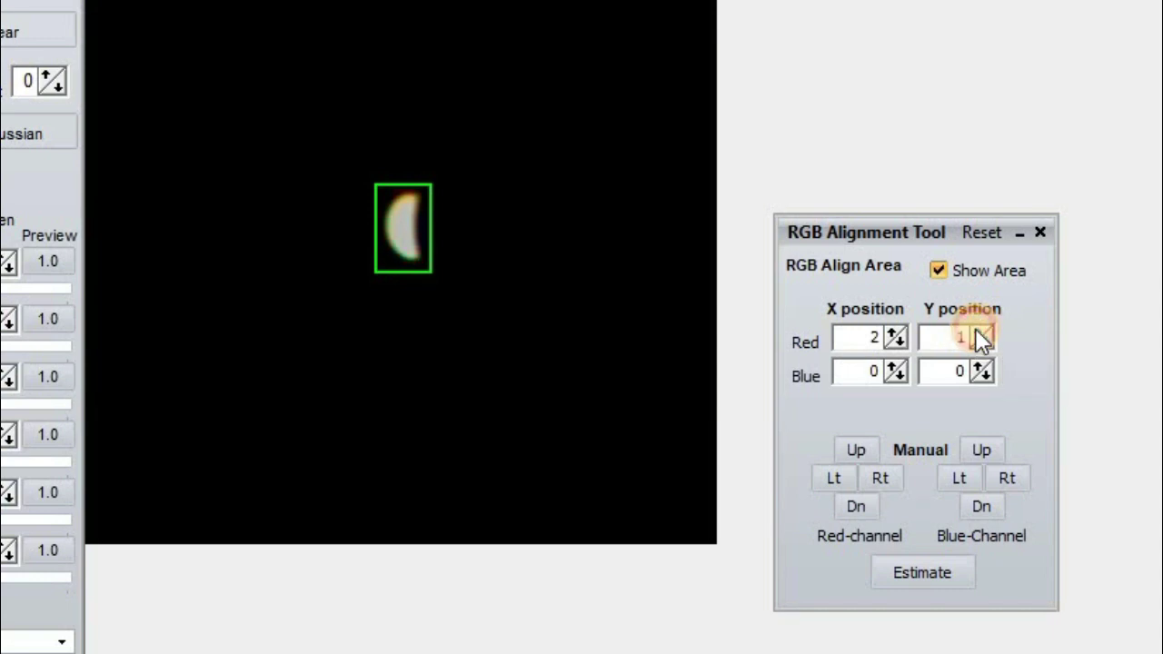
click(981, 343)
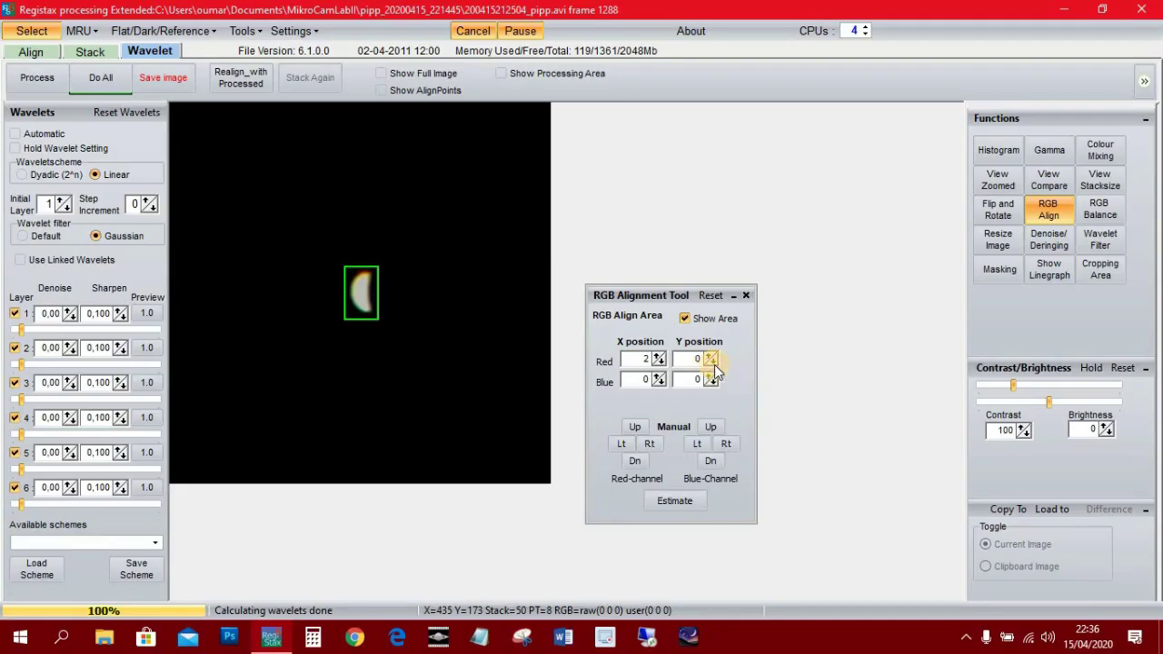
Set the red channel's Y position to -1 and close the RGB alignment tool
click(713, 364)
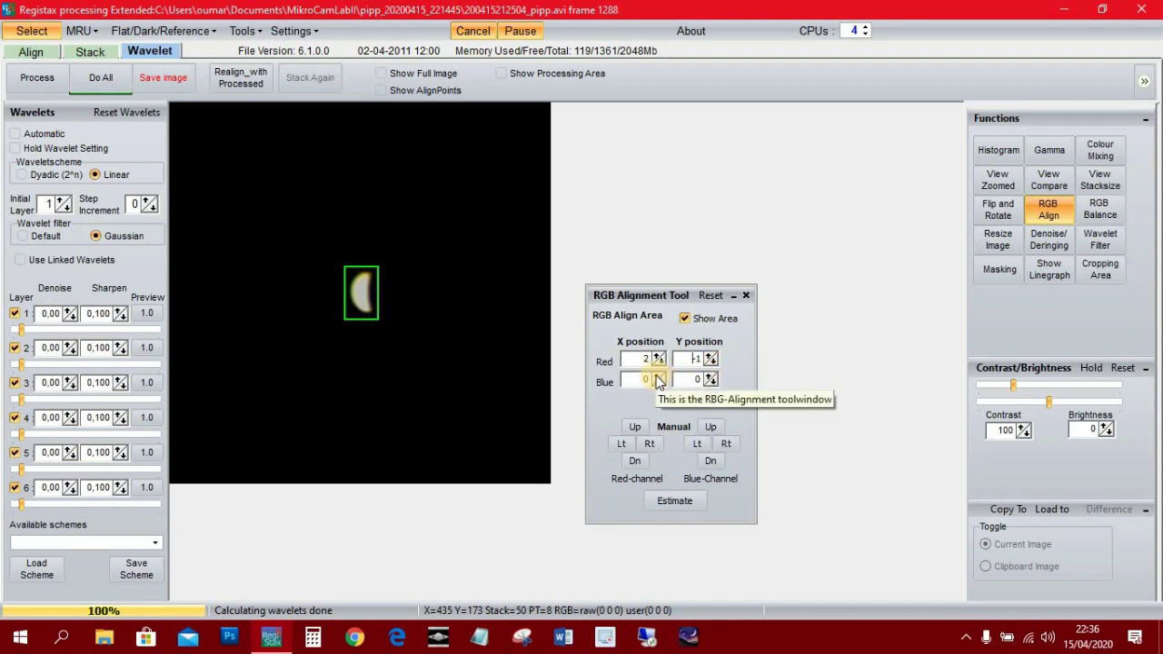
click(746, 295)
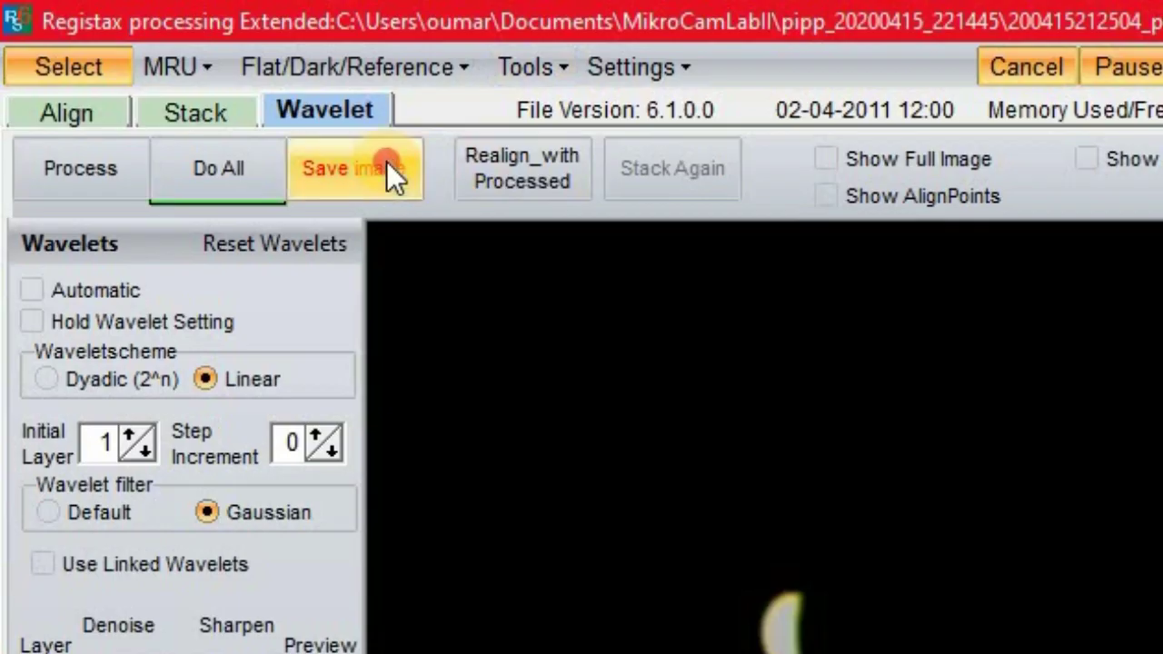
click(165, 78)
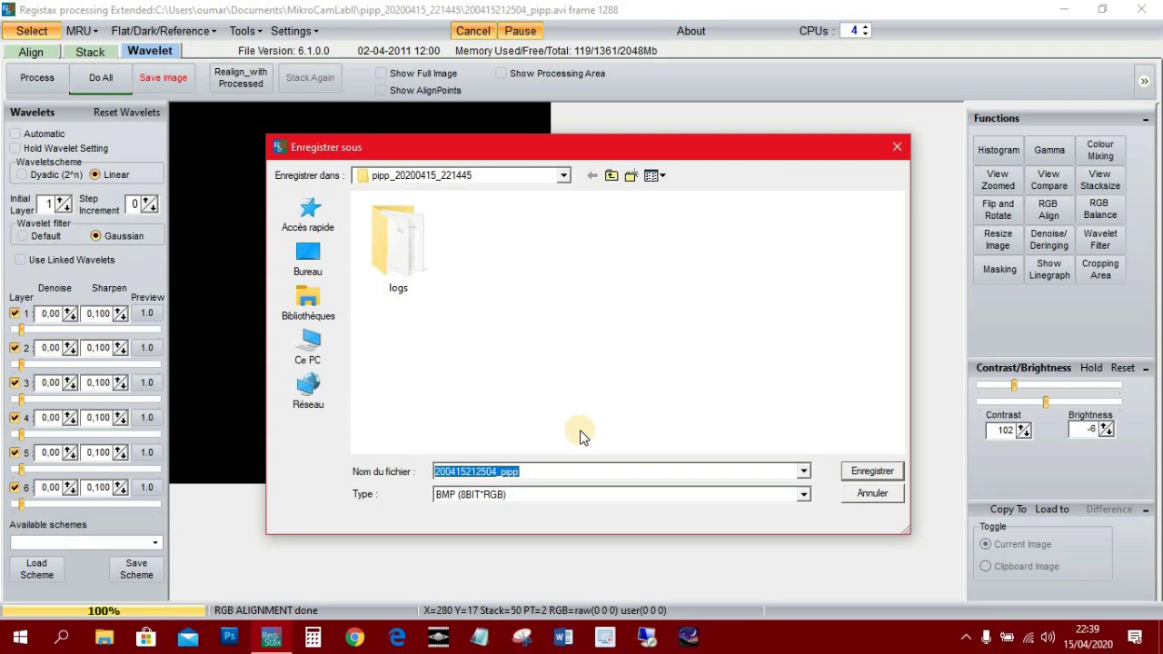
text(Venus_15-04)
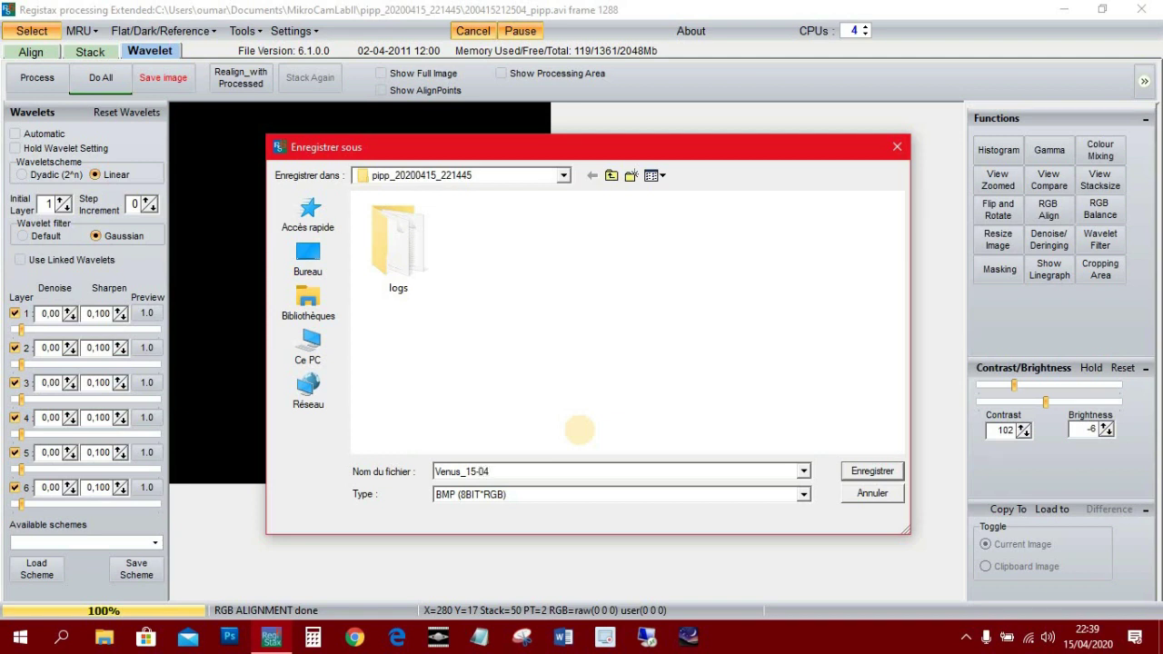
text(020-22h)
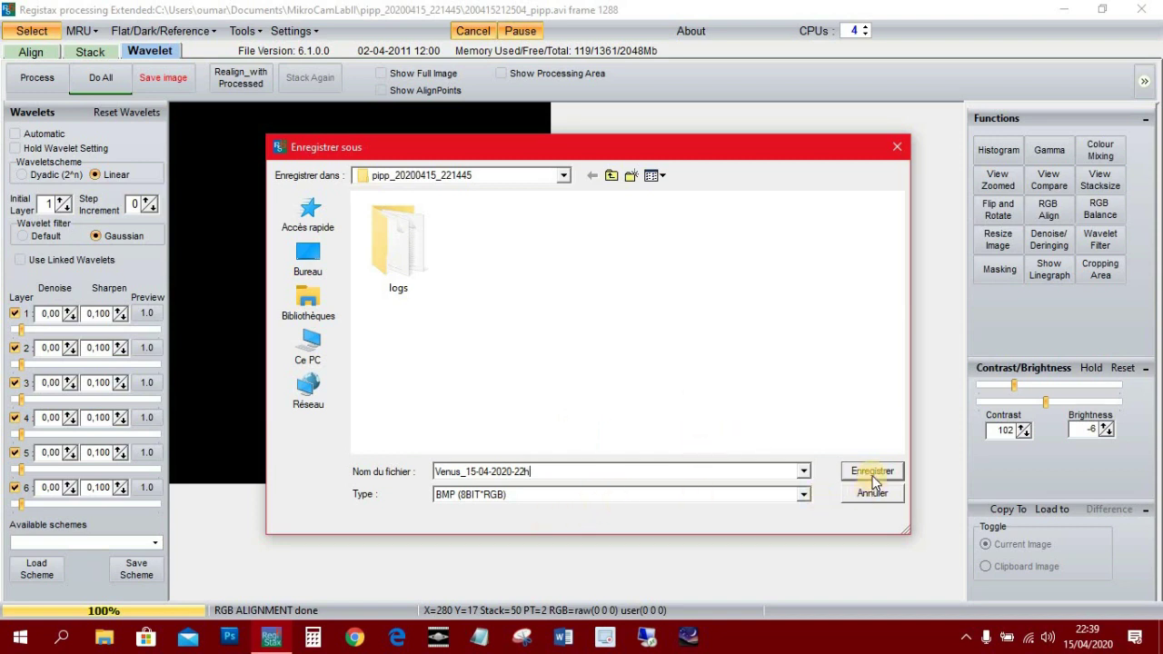
click(803, 497)
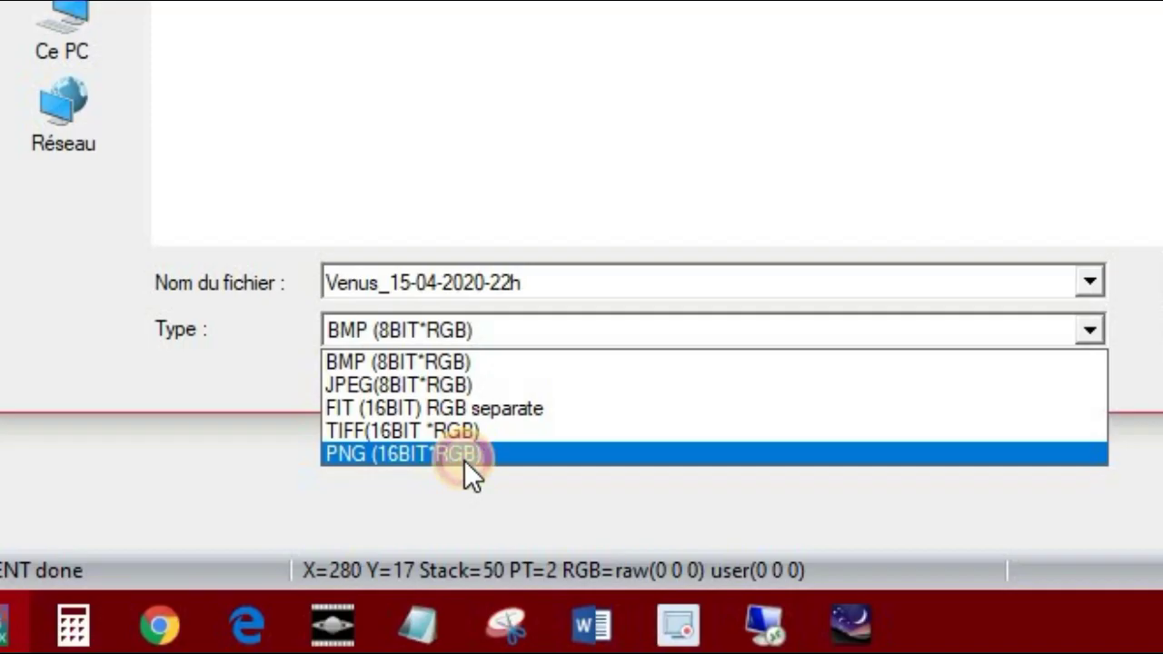
click(504, 556)
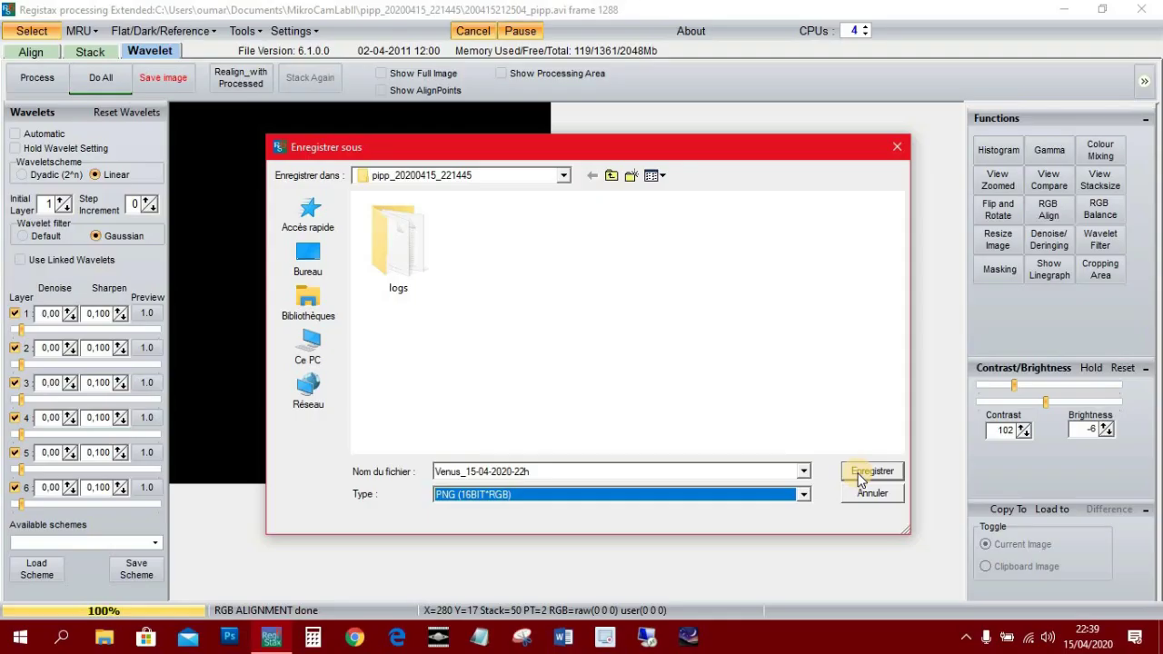
click(860, 470)
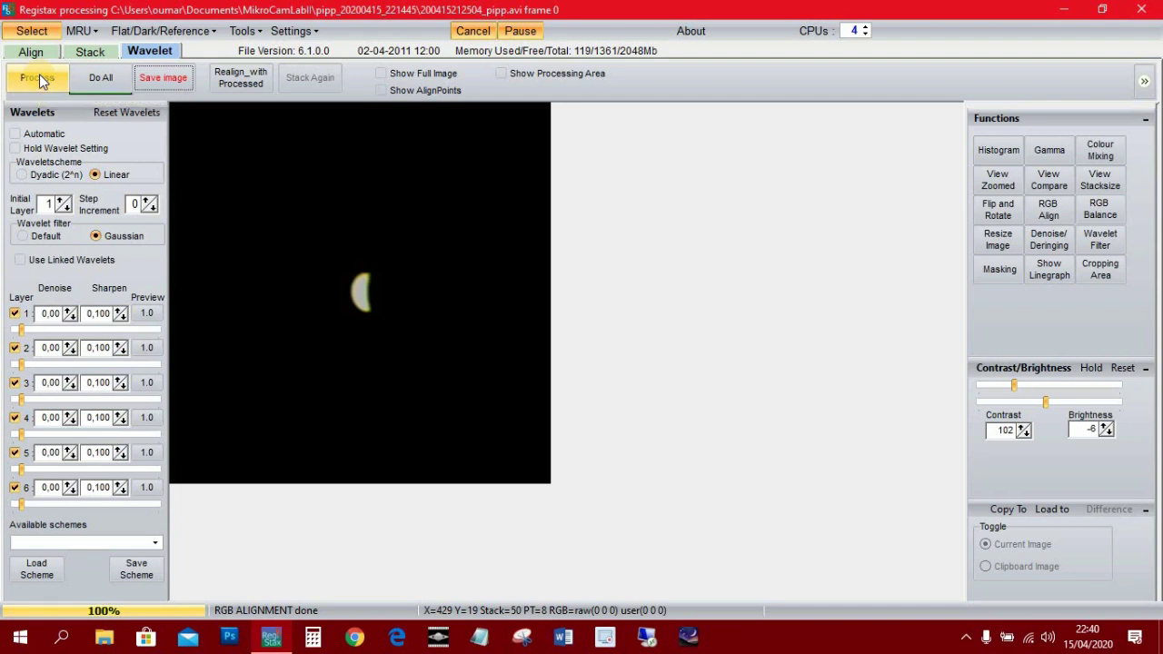
click(32, 33)
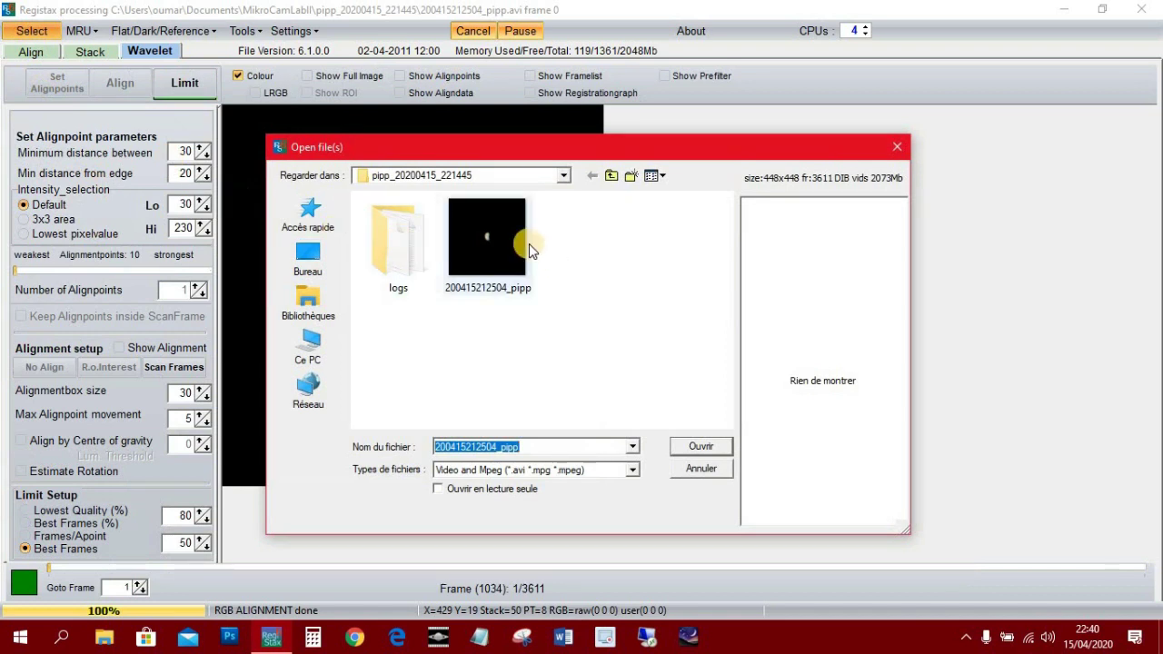
click(613, 178)
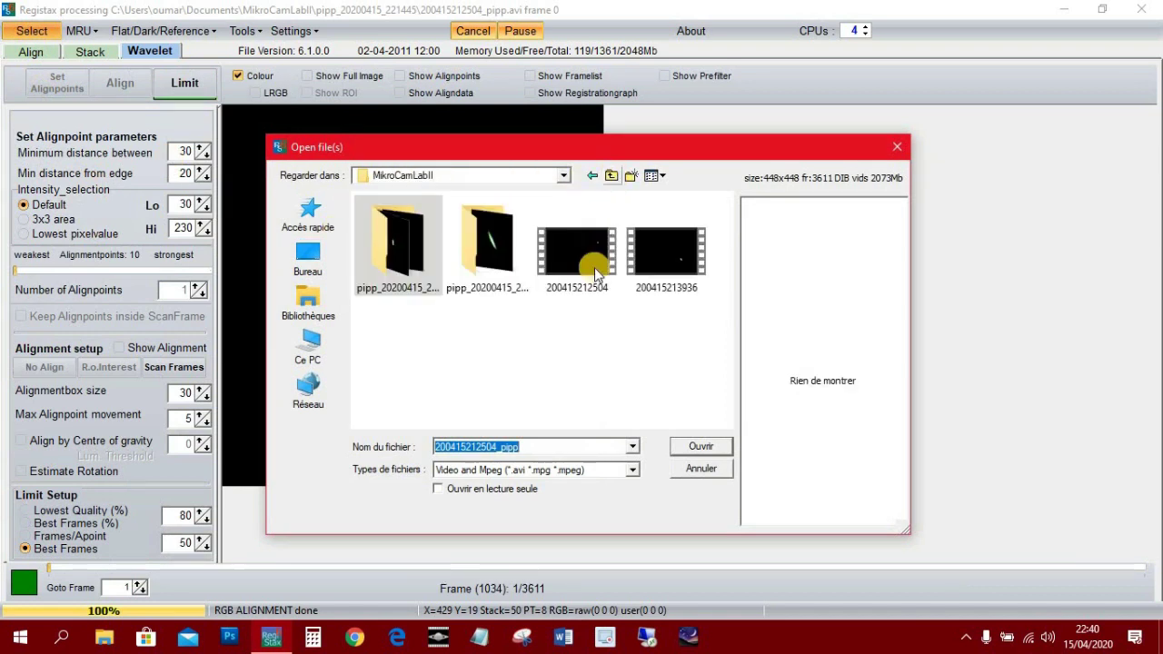
double_click(495, 251)
click(497, 253)
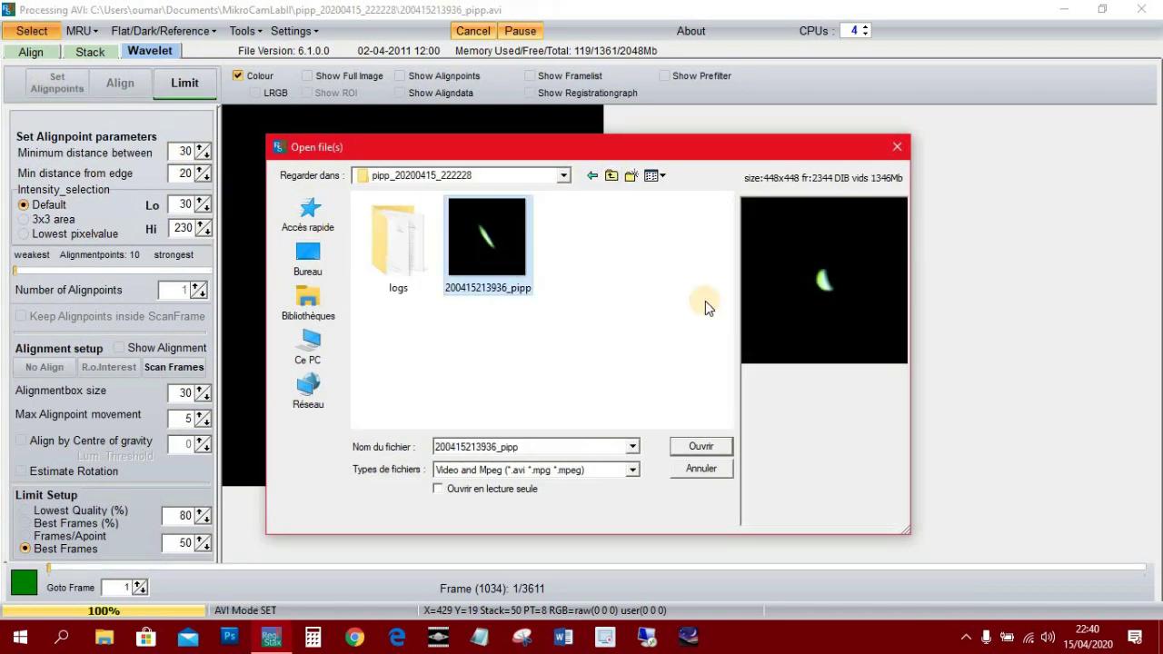
click(708, 448)
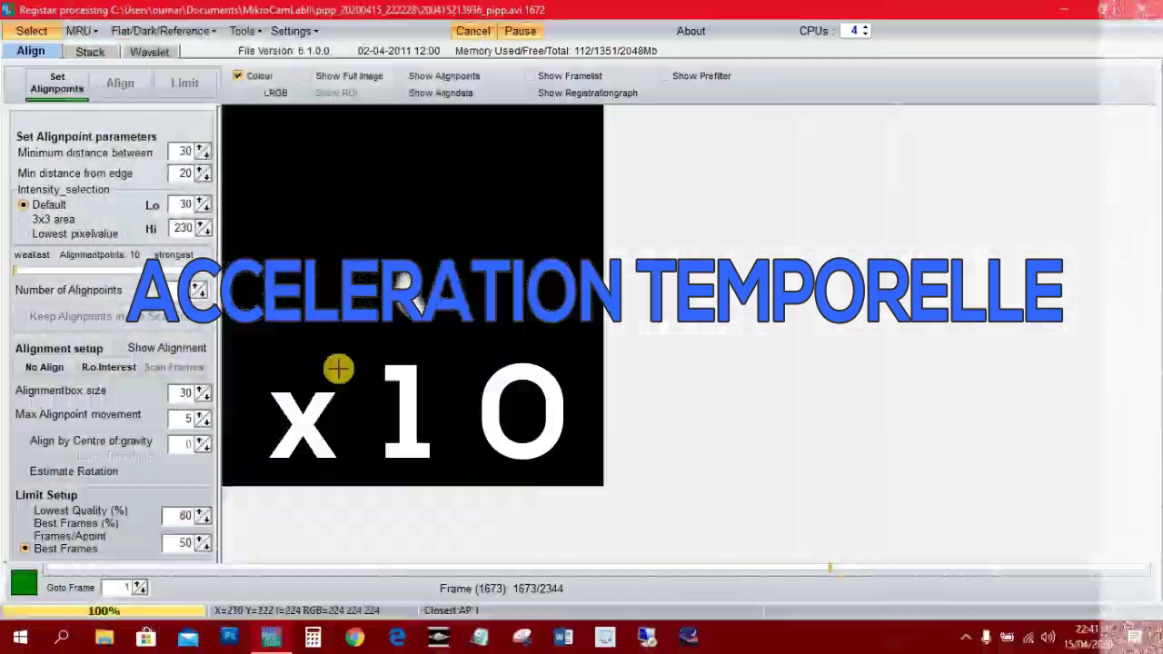
Align and stack the second capture's frames, and apply the wavelet-stage processing to the whole image
click(120, 83)
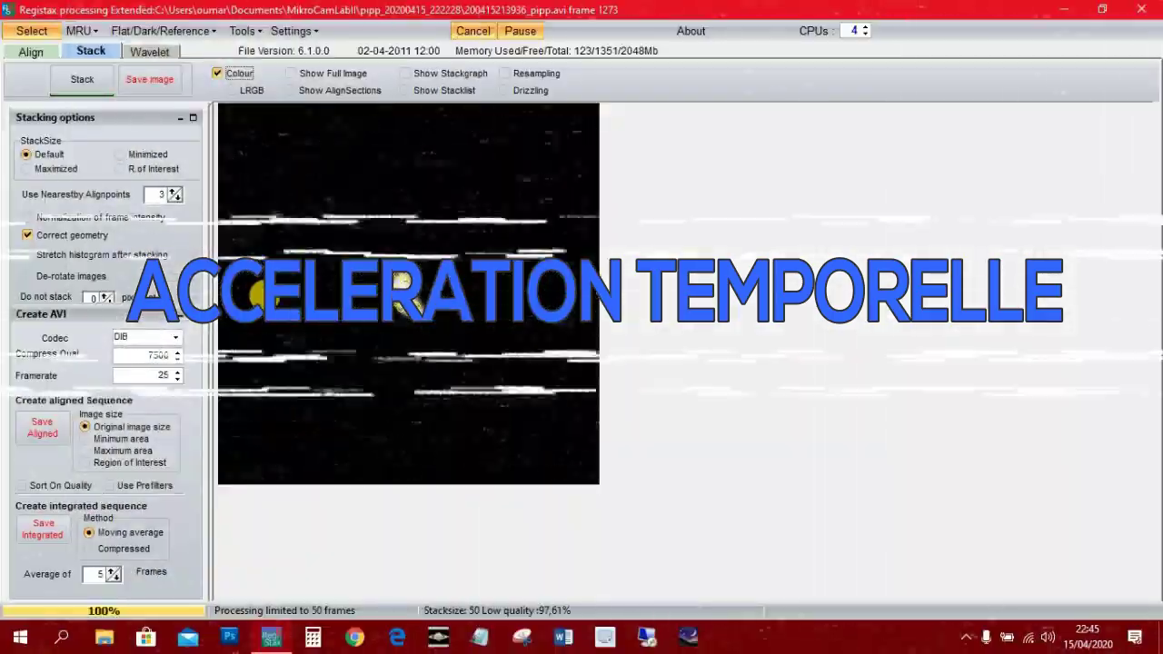
click(84, 80)
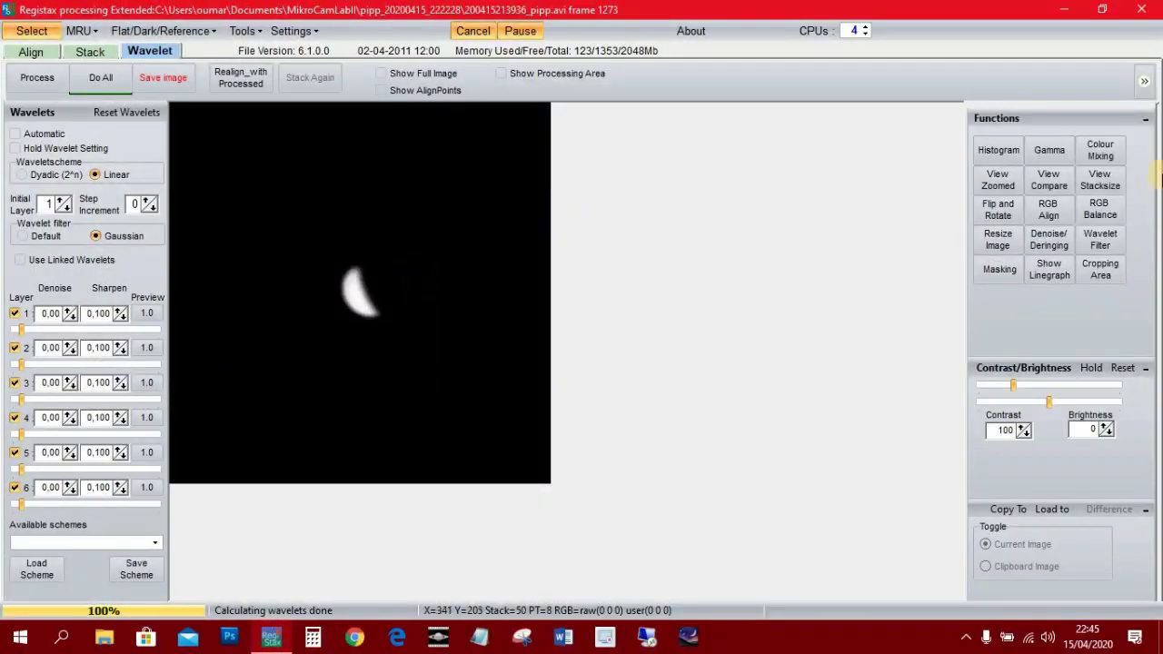
click(102, 79)
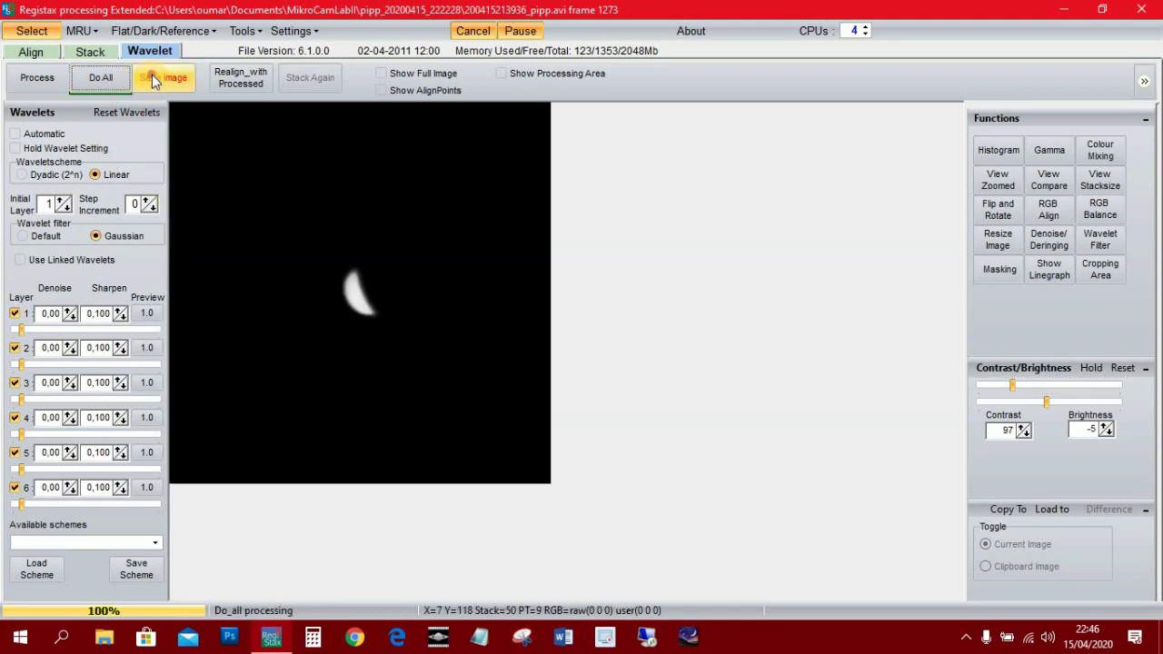
Save the second image as Venus_15-04-2020_22h30 in PNG (16BIT*RGB) format in the pipp_20200415_222228 folder
click(153, 78)
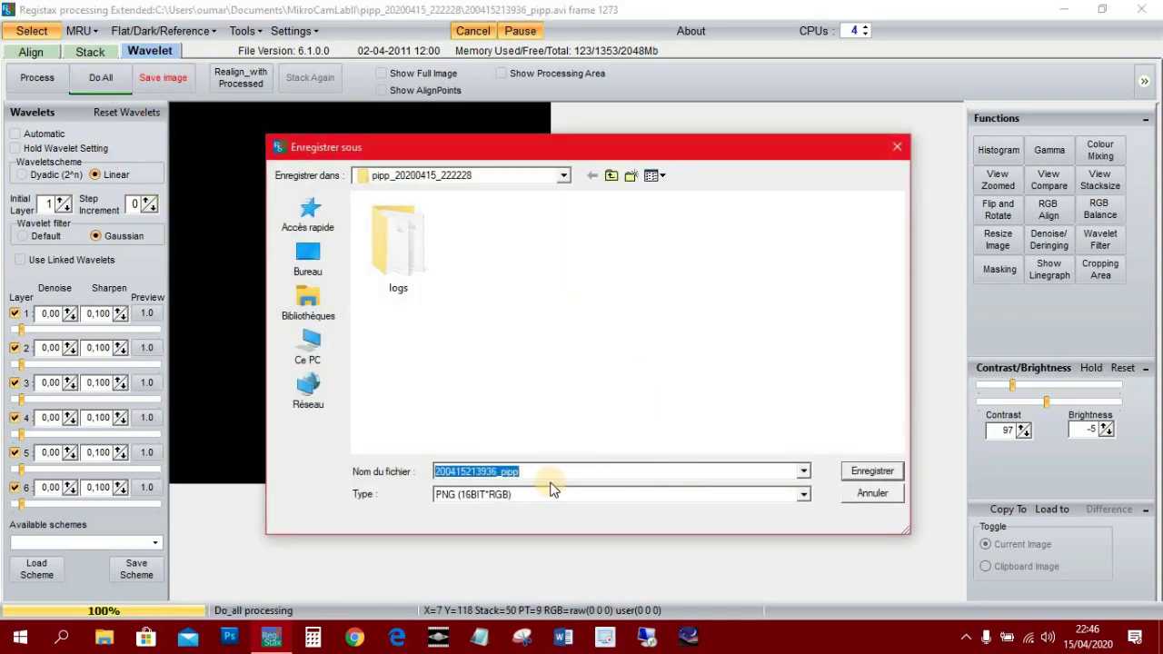
text(Venus_15-0)
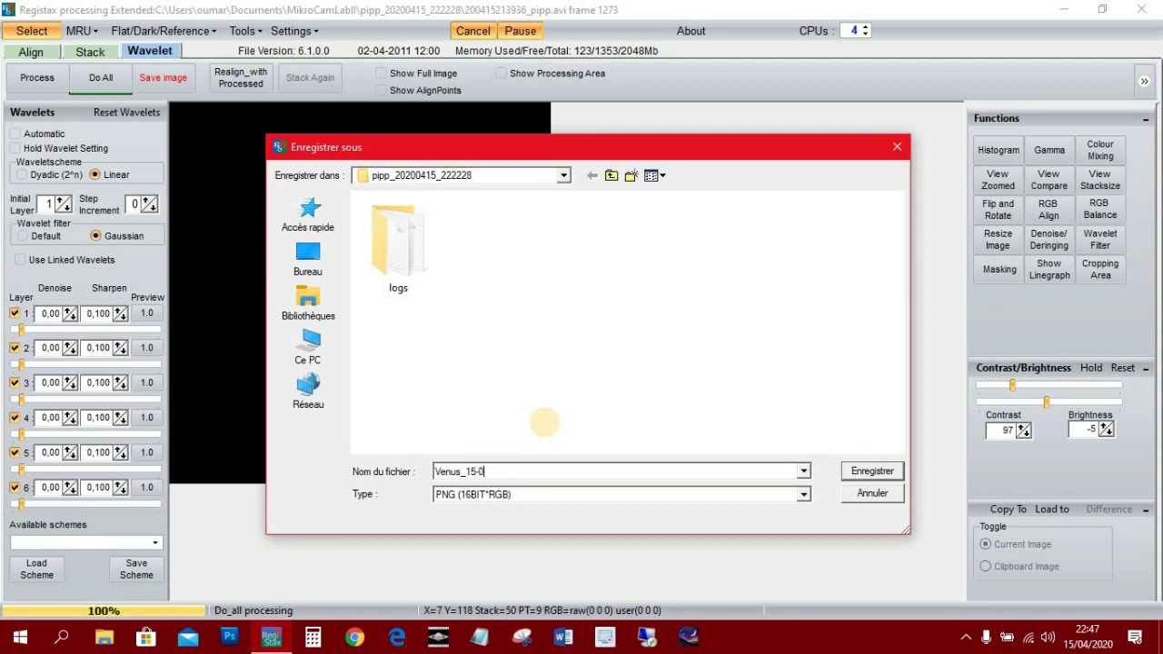
text(4-2020_20)
click(872, 471)
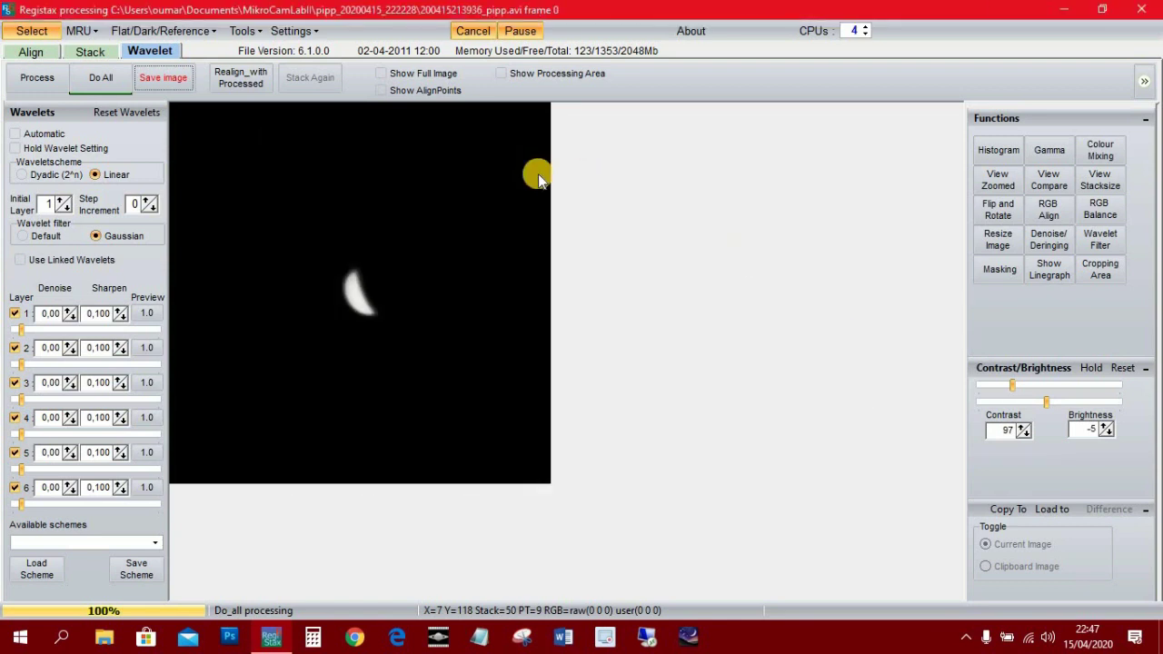
Close RegiStax and open the pipp_20200415_221445 folder in File Explorer
click(1143, 11)
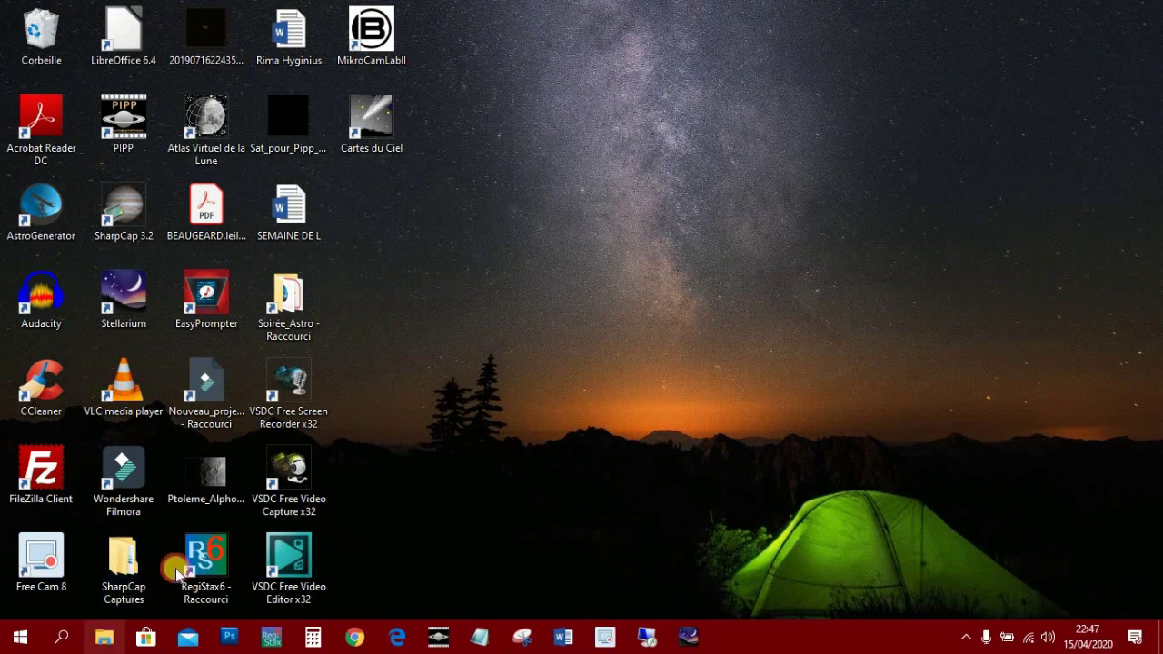
key(super+e)
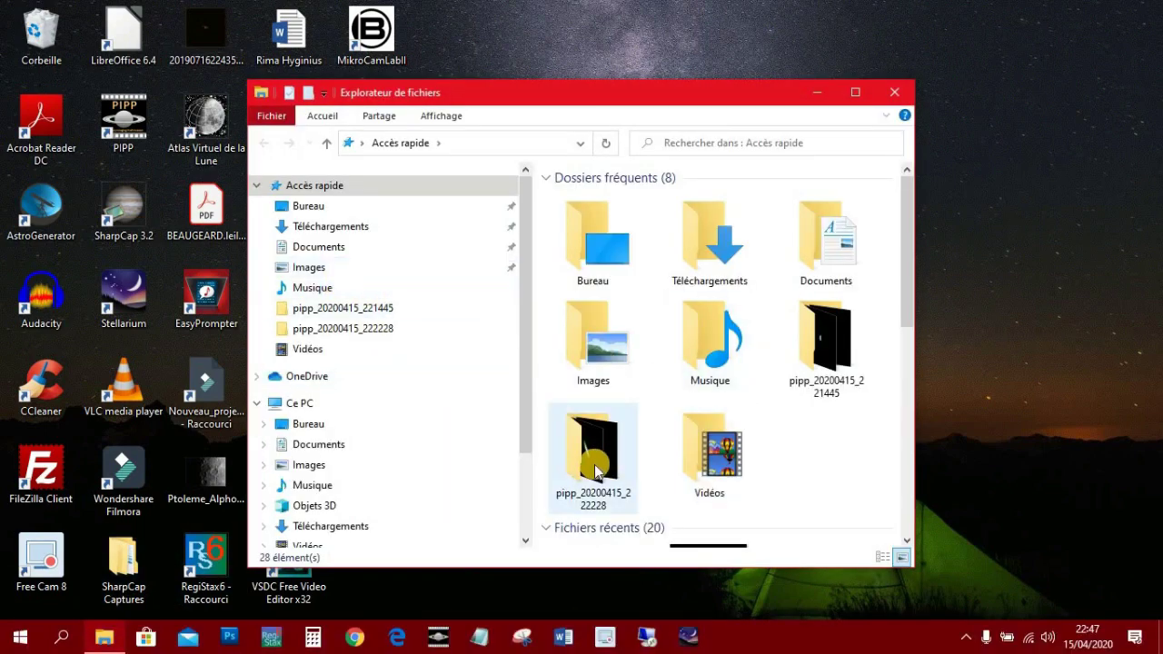
click(805, 355)
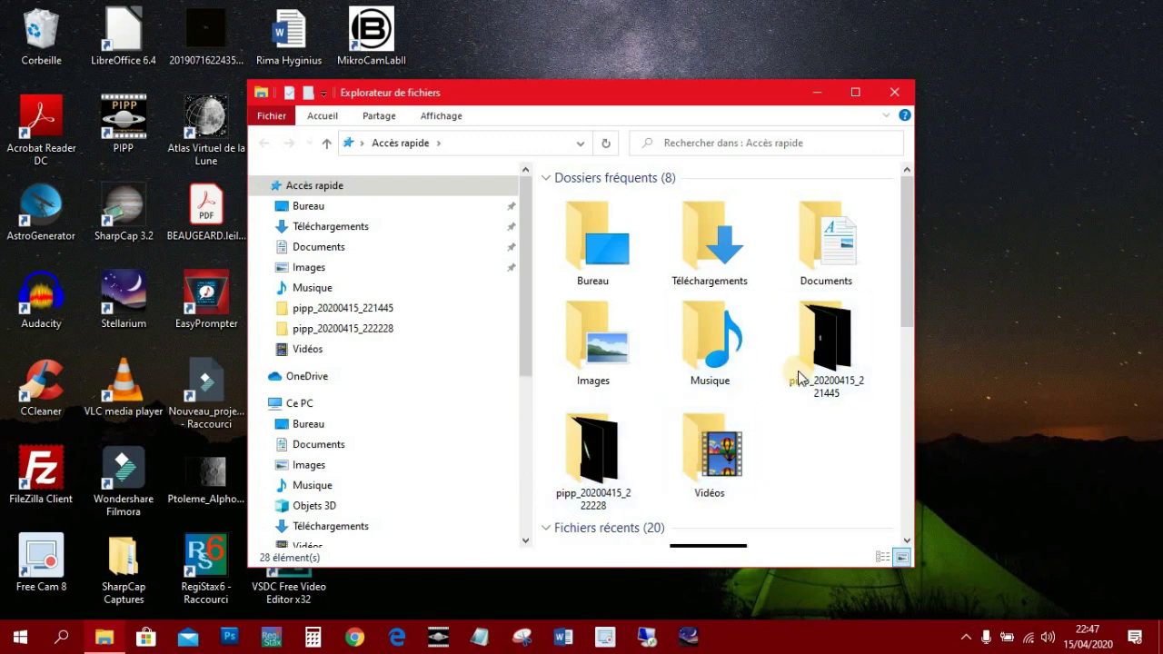
double_click(840, 350)
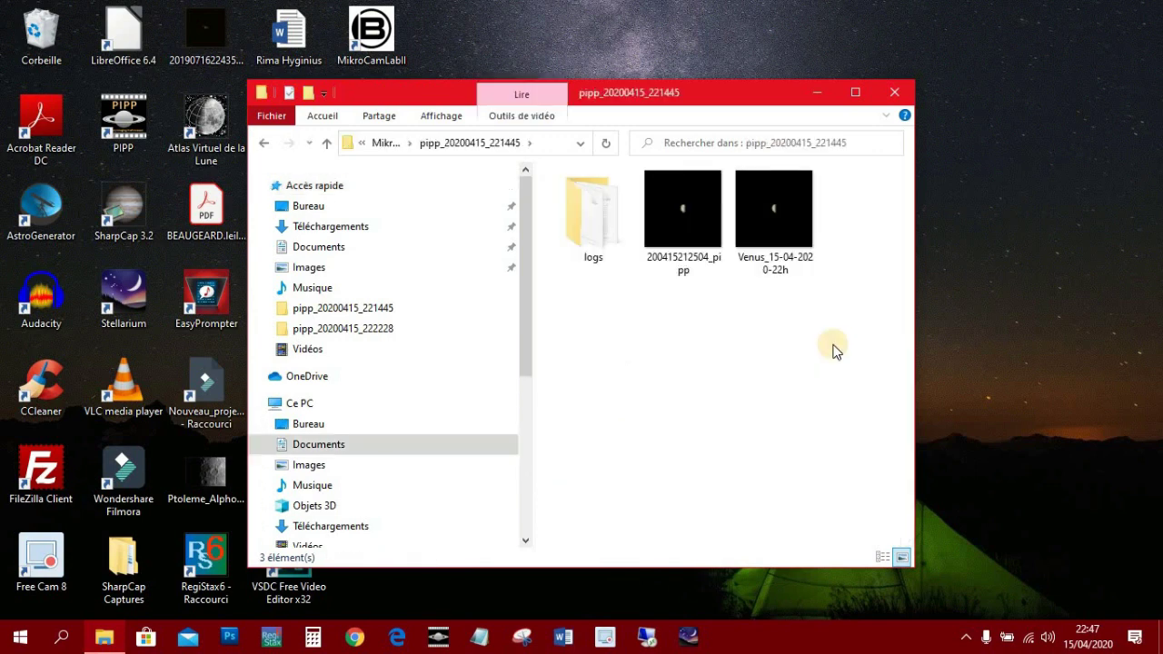
click(790, 229)
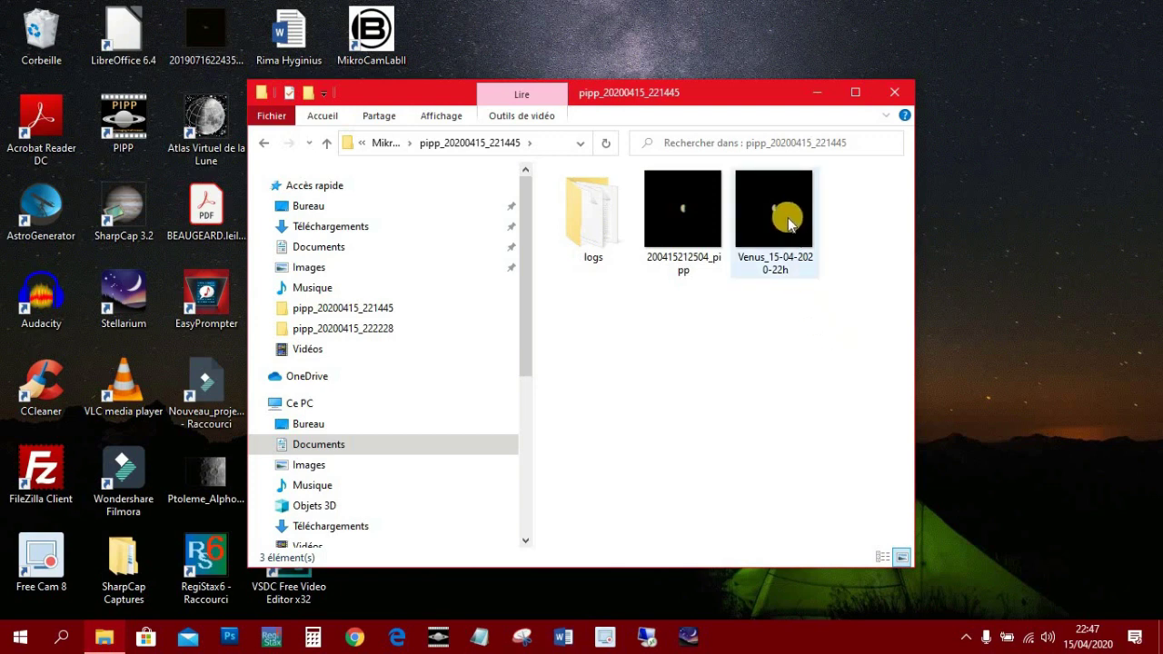
click(789, 223)
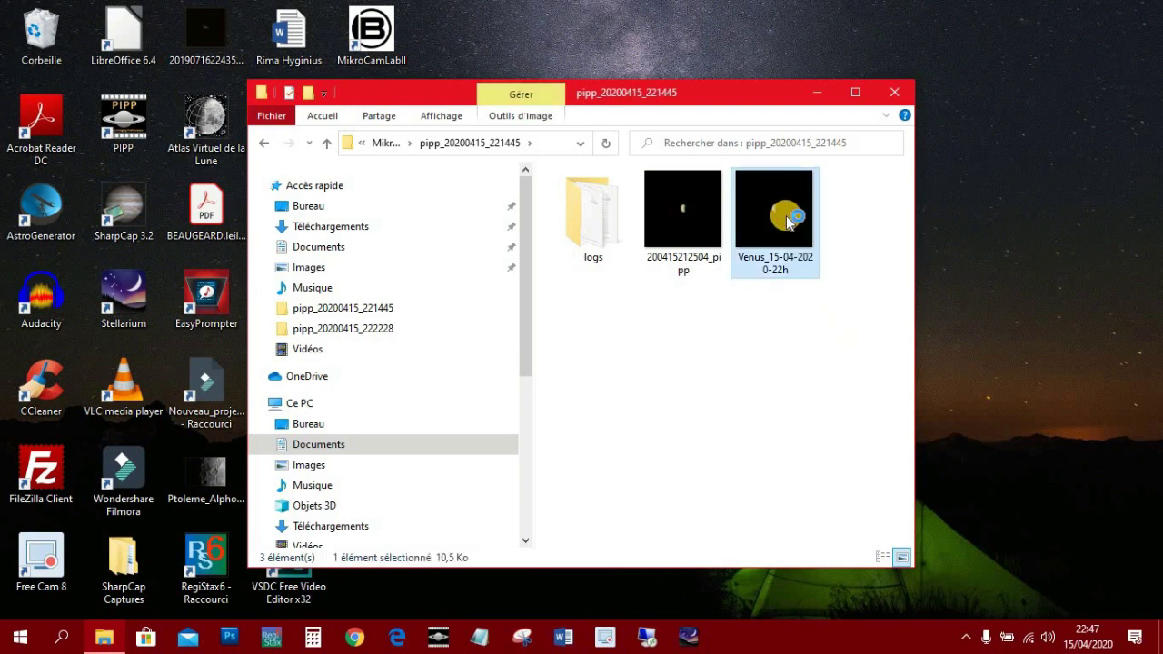
double_click(788, 223)
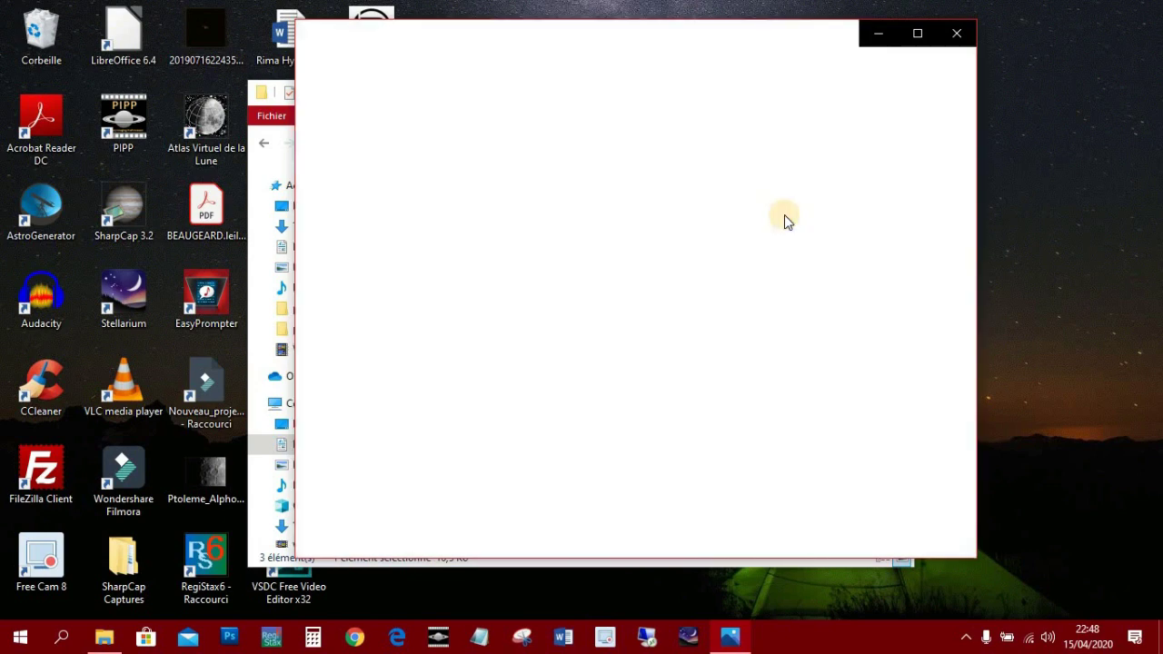
click(785, 221)
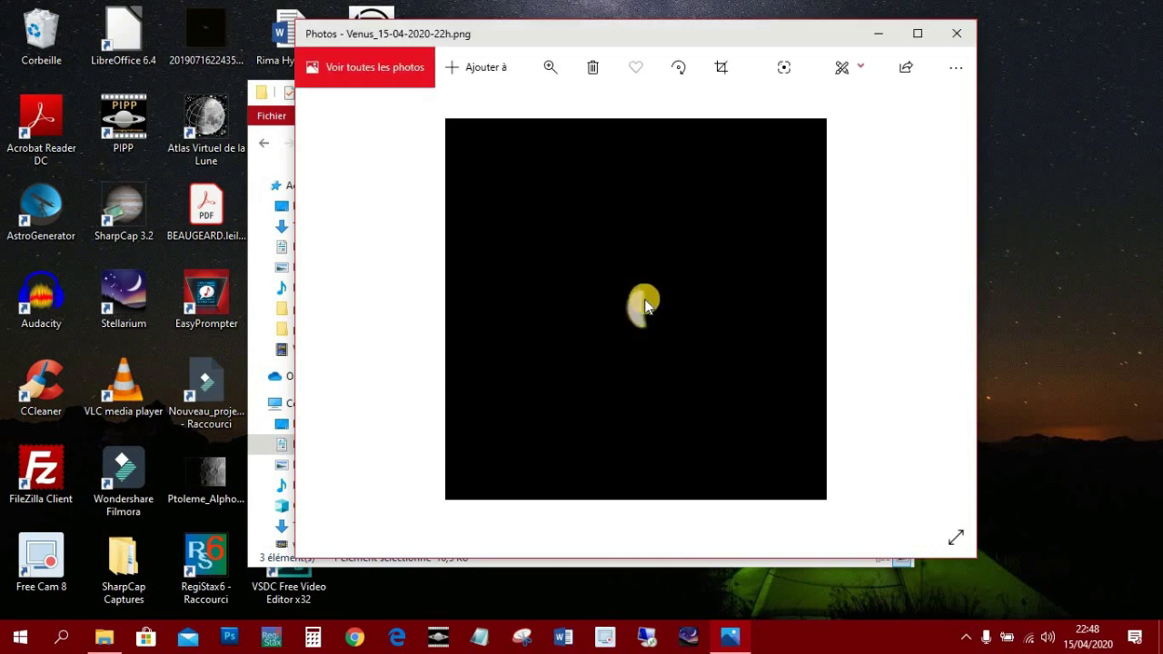
click(956, 37)
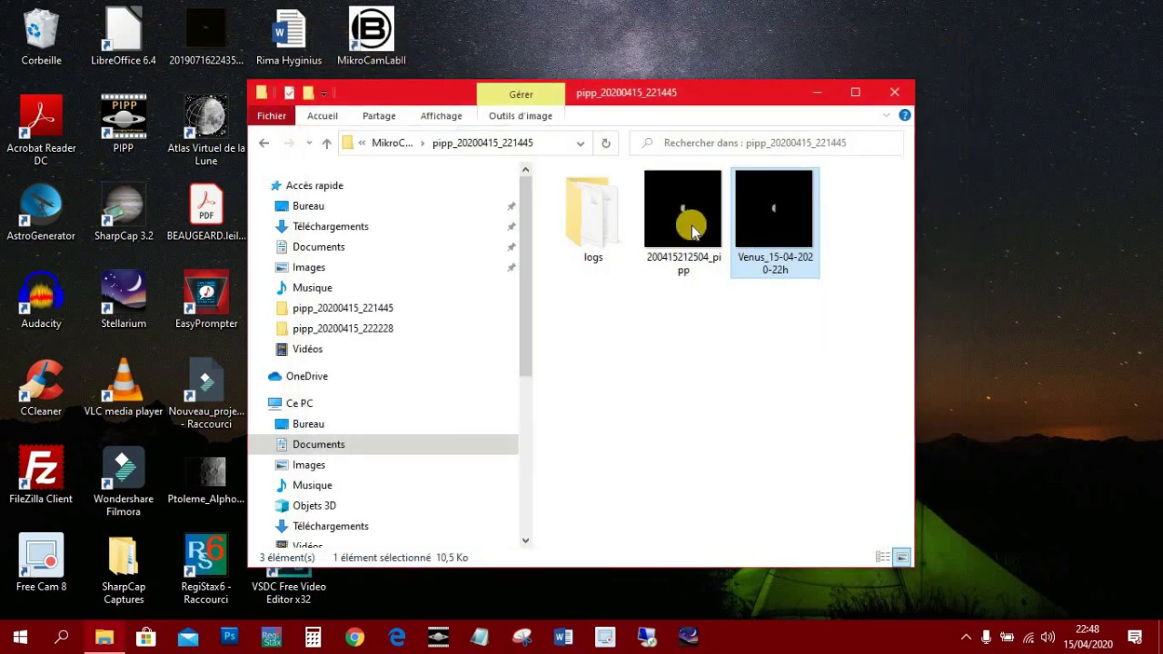
View the saved Venus_15-04-2020_22h30 image from the pipp_20200415_222228 folder, and close the viewer
click(265, 143)
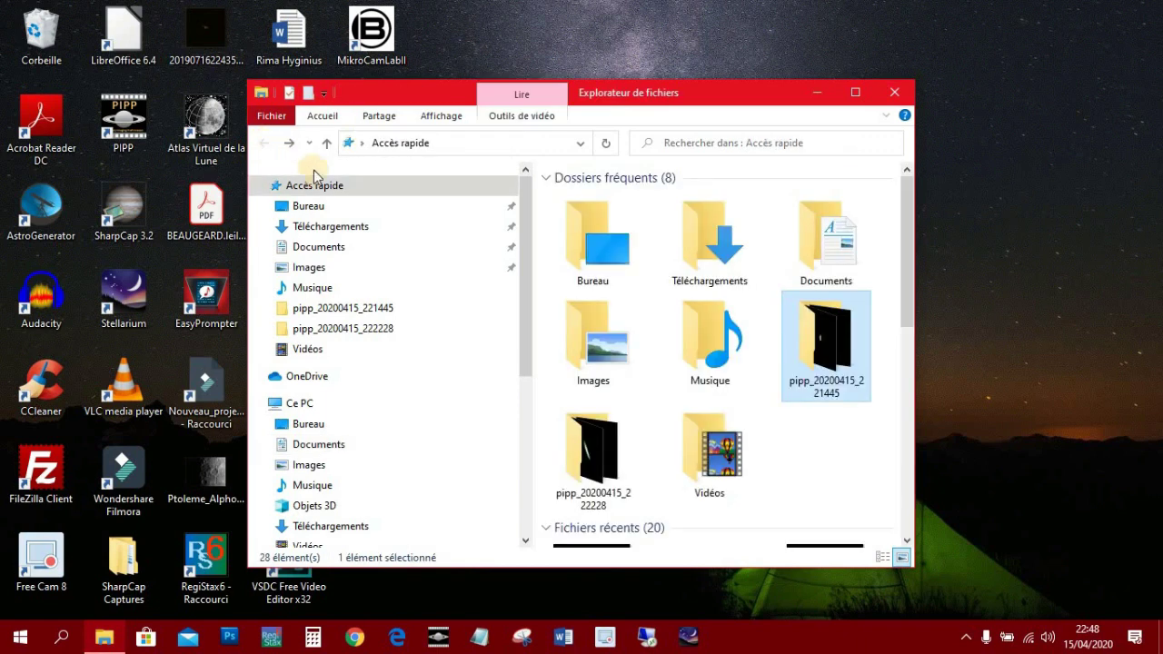
double_click(597, 436)
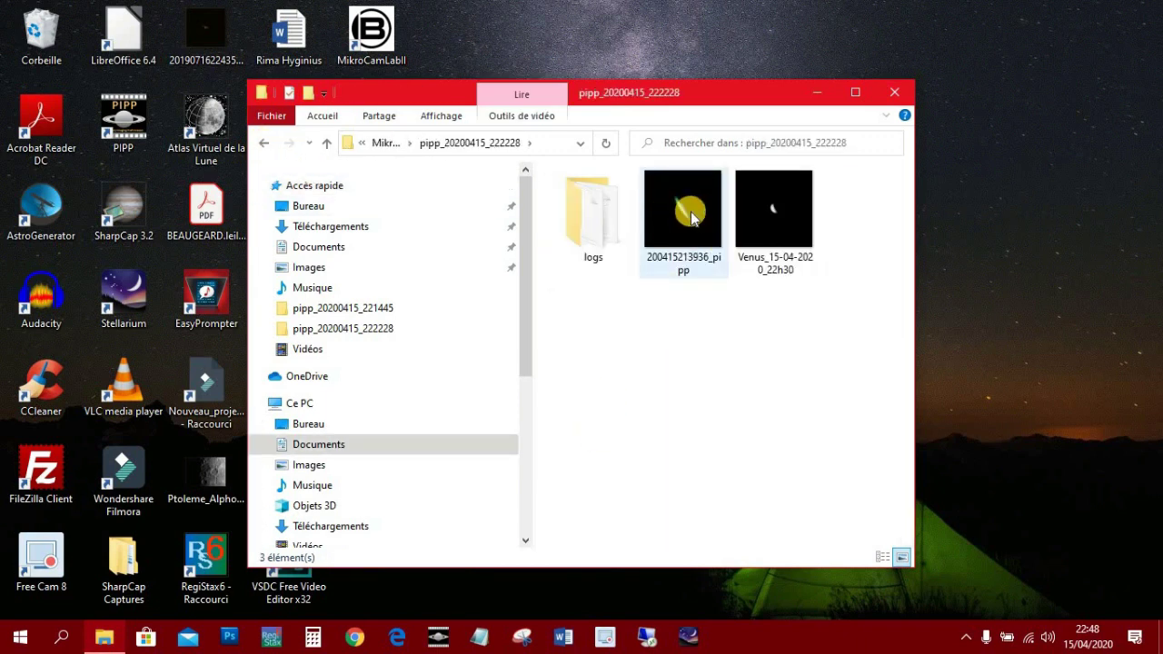
double_click(781, 211)
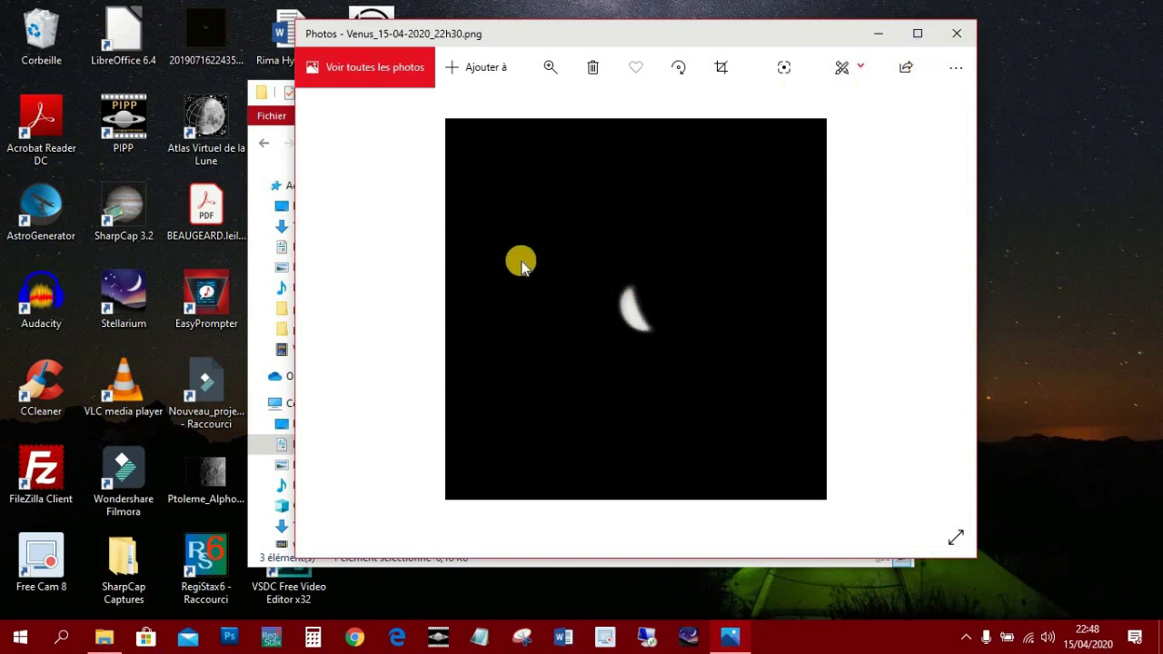
click(953, 38)
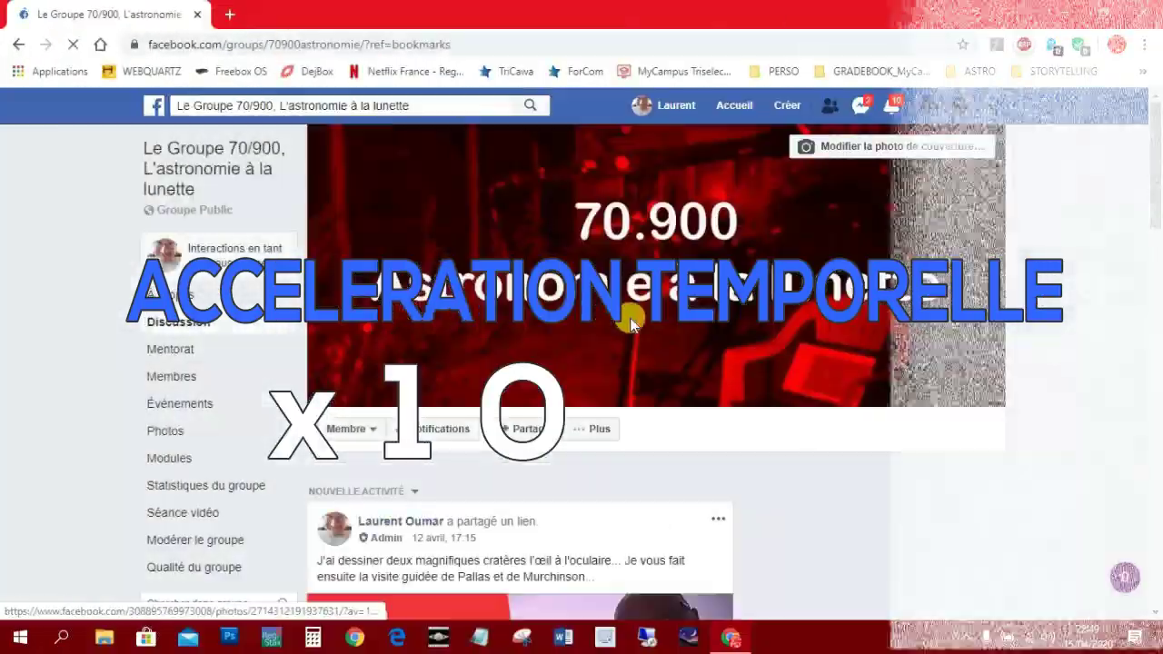
Switch to Chrome and write a new message in the Facebook group Le Groupe 70/900, L'astronomie à la lunette
scroll(537, 363, down, 5)
click(537, 422)
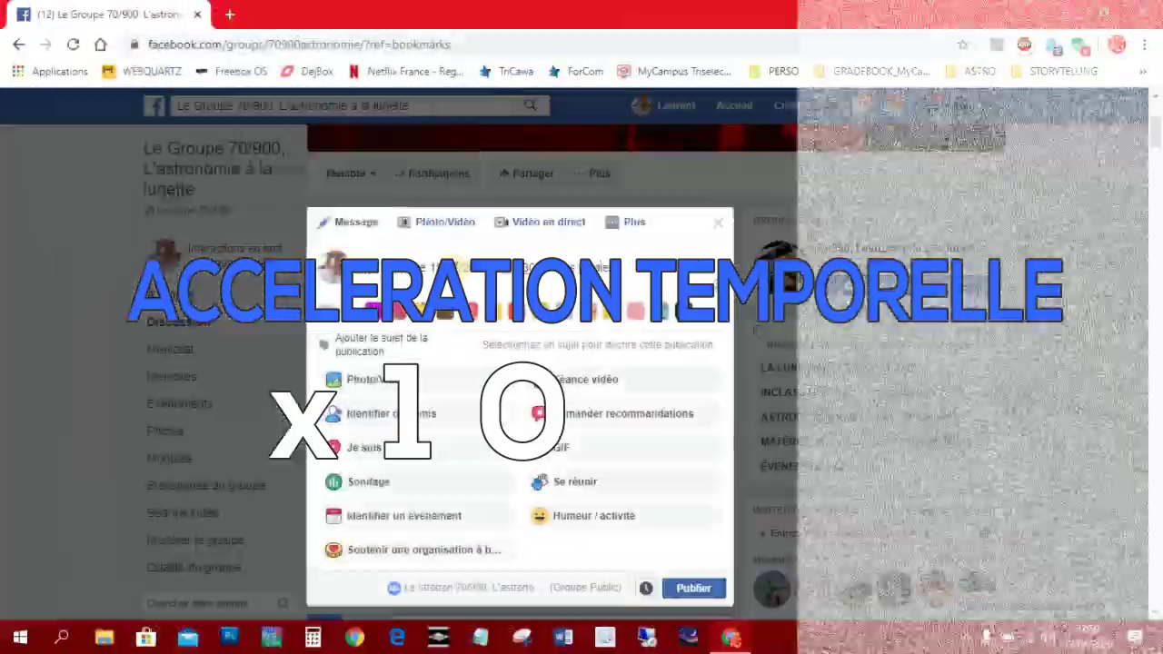
right_click(648, 266)
key(Escape)
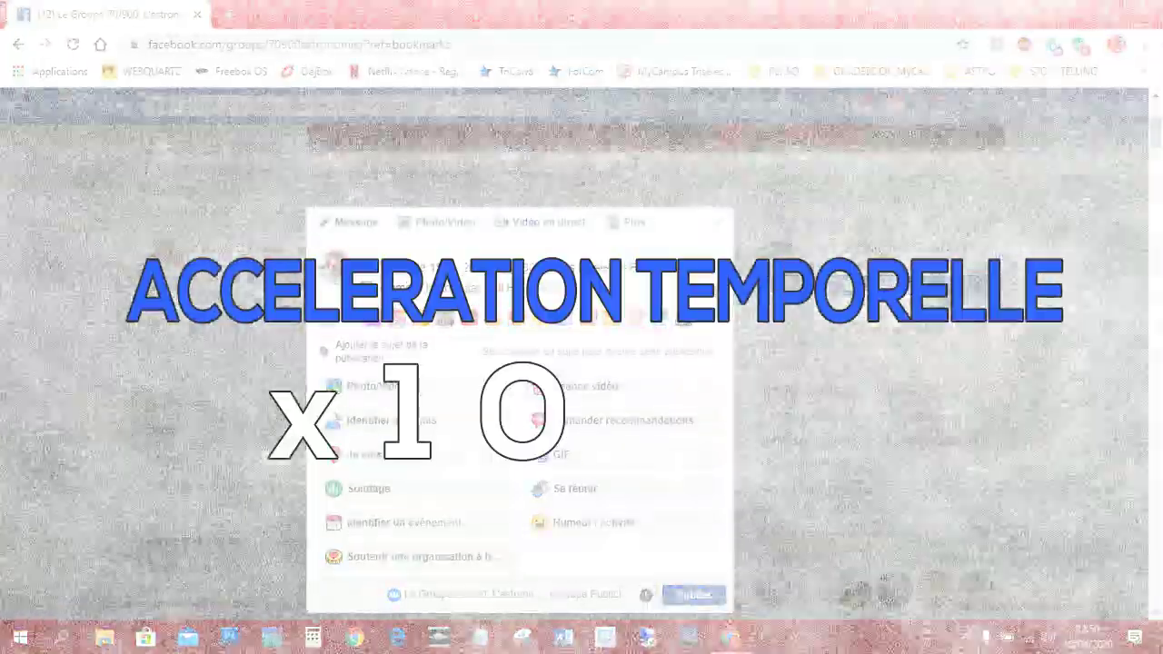